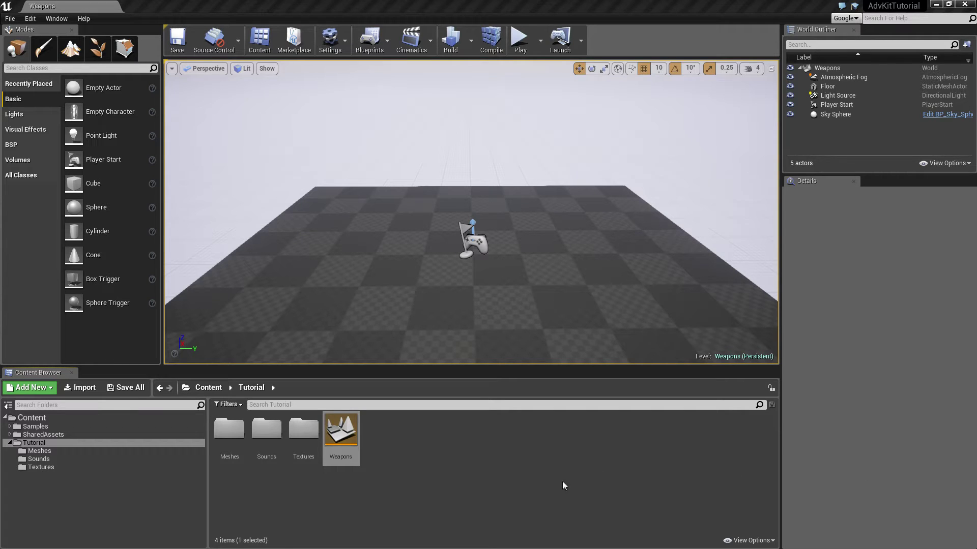
Create a Blueprint class derived from AdvKitWeapon in the Tutorial folder and name it MachineGun
click(415, 451)
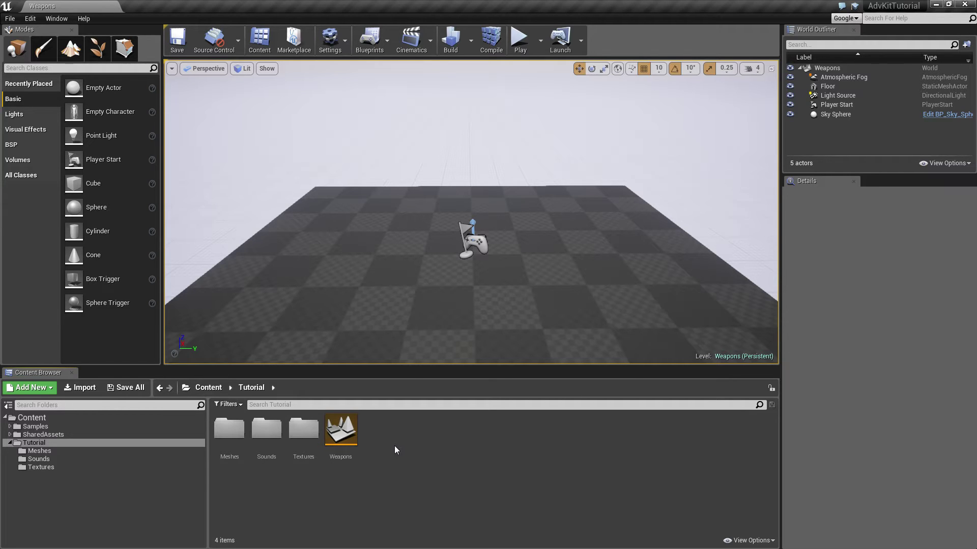
right_click(399, 439)
click(438, 350)
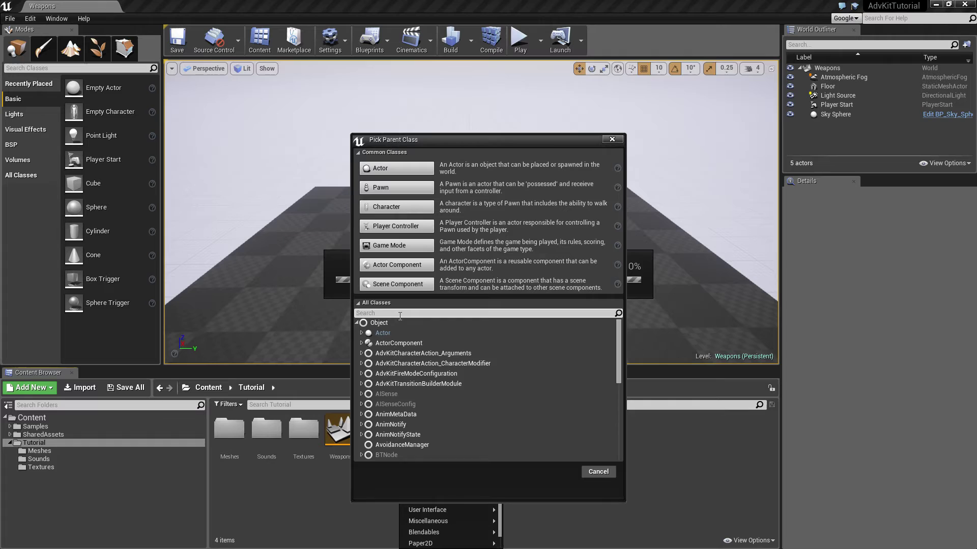
text(weapon)
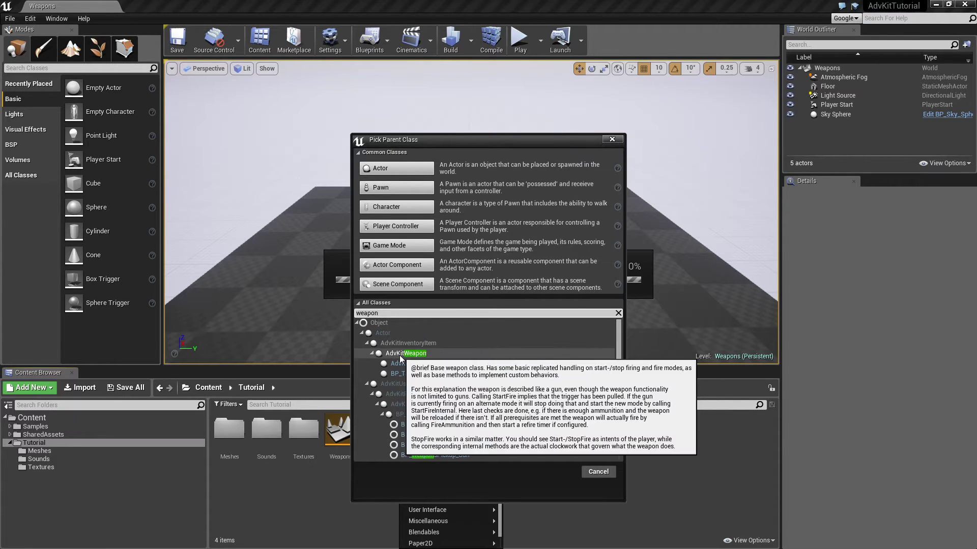
click(399, 354)
click(565, 473)
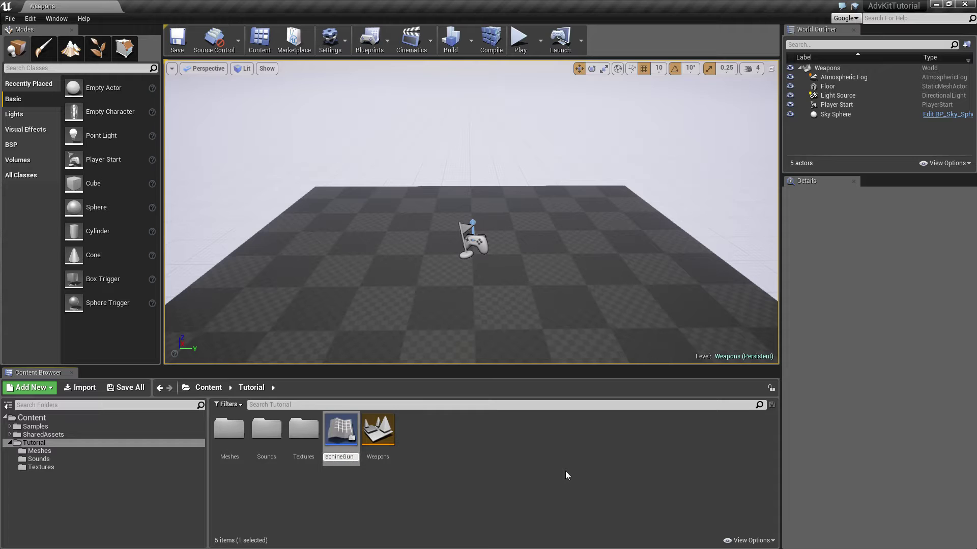
text(MachineGun)
key(Return)
key(Return)
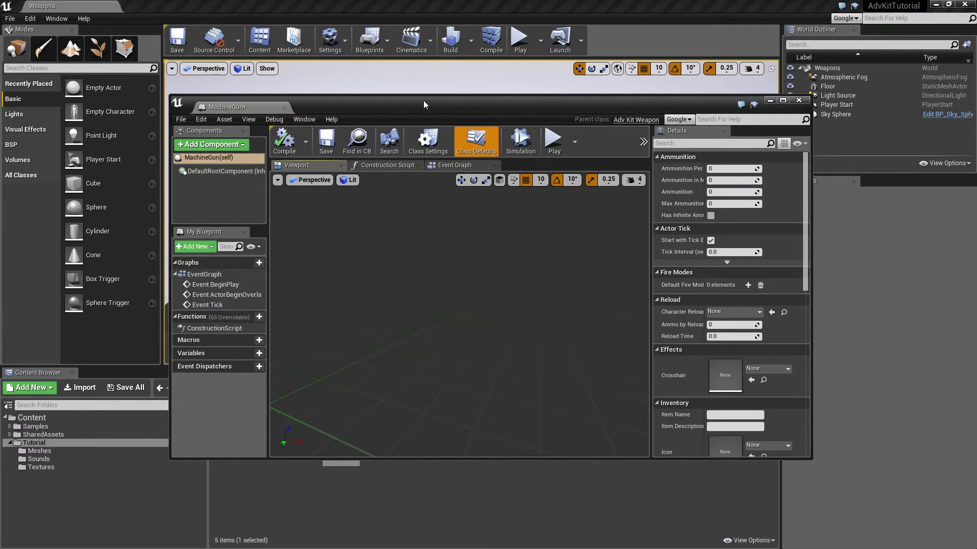
Open MachineGun and set Ammunition Per Magazine to 50, Ammunition in Magazine to 50, Ammunition to 100 and Max Ammunition to 150
drag(423, 100, 405, 95)
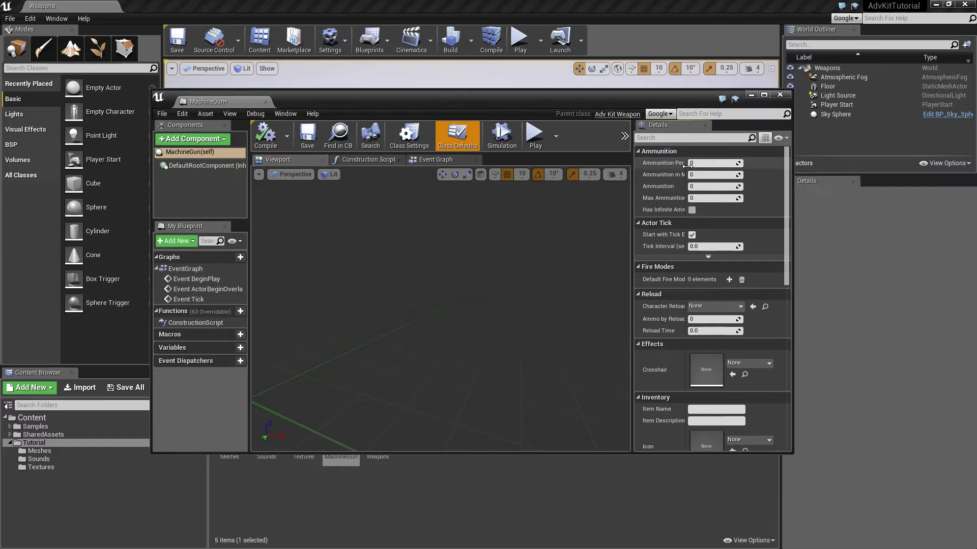
drag(685, 166, 715, 164)
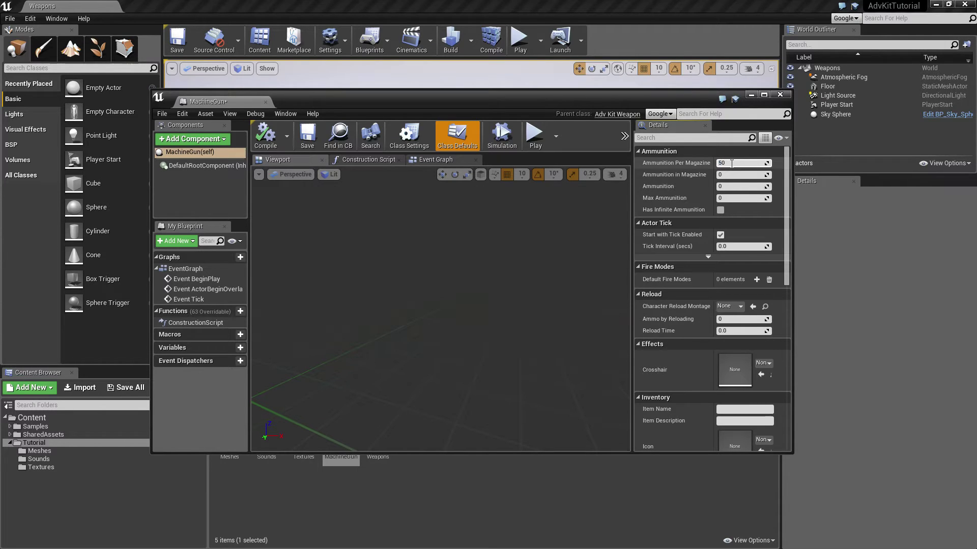
key(Tab)
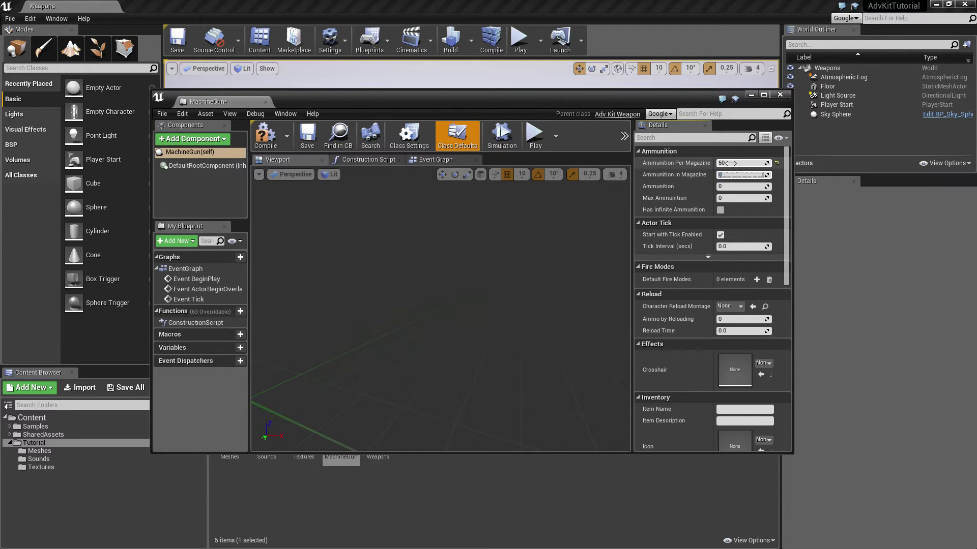
key(Tab)
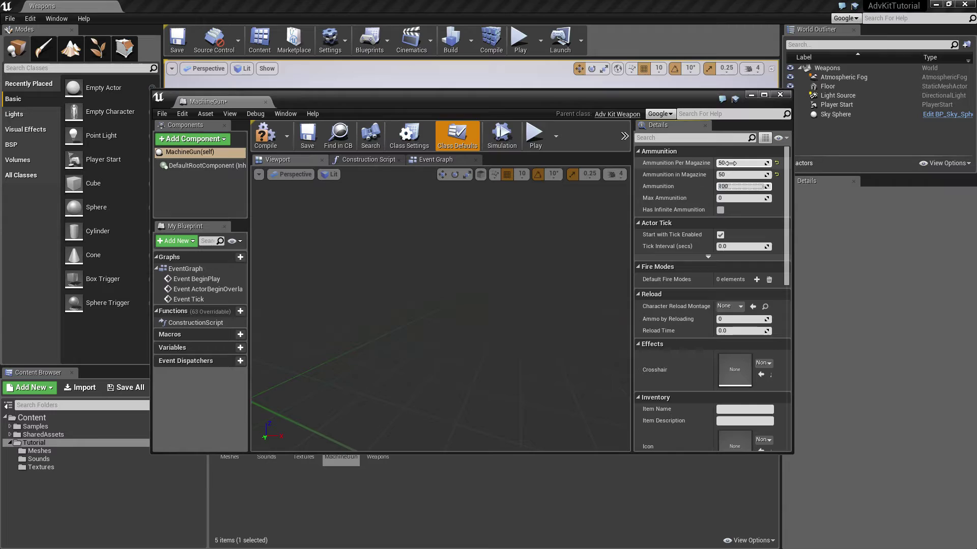
key(Tab)
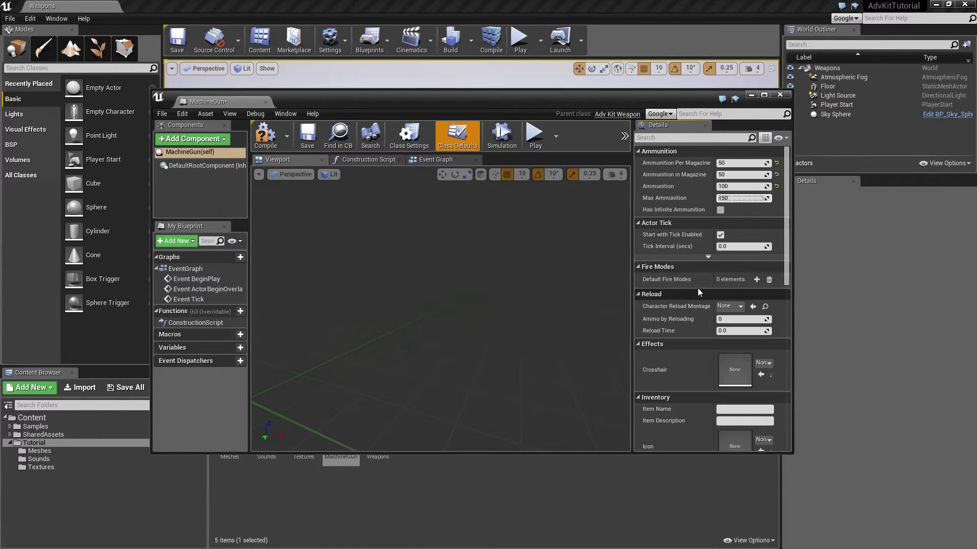
Assign the T_Gun_Crosshair texture from the Textures folder as the weapon's Crosshair
scroll(679, 292, down, 1)
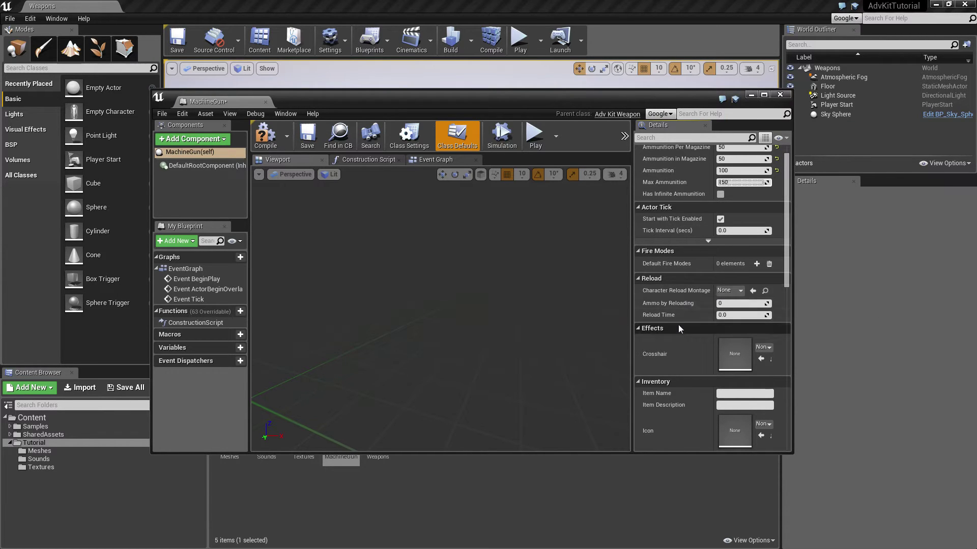
scroll(678, 325, down, 2)
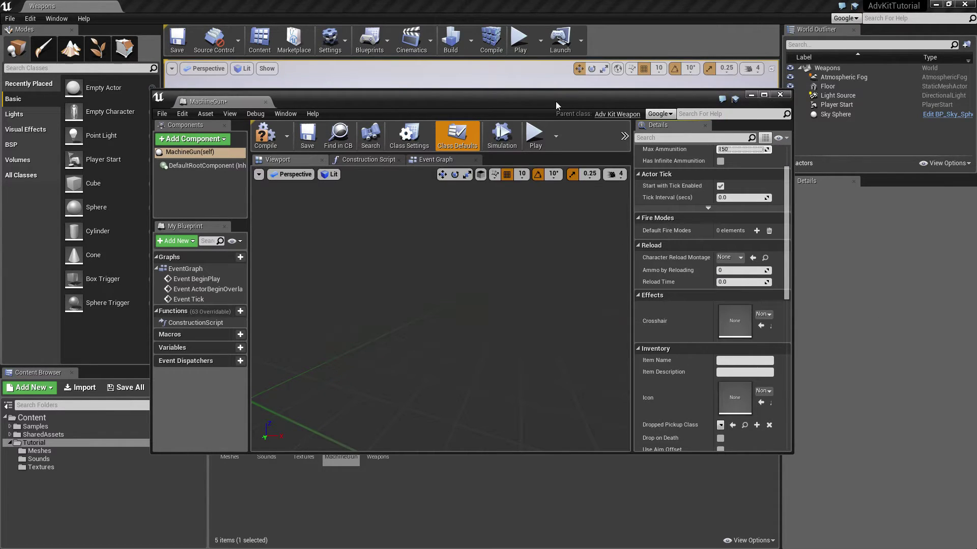
drag(556, 102, 551, 56)
double_click(315, 440)
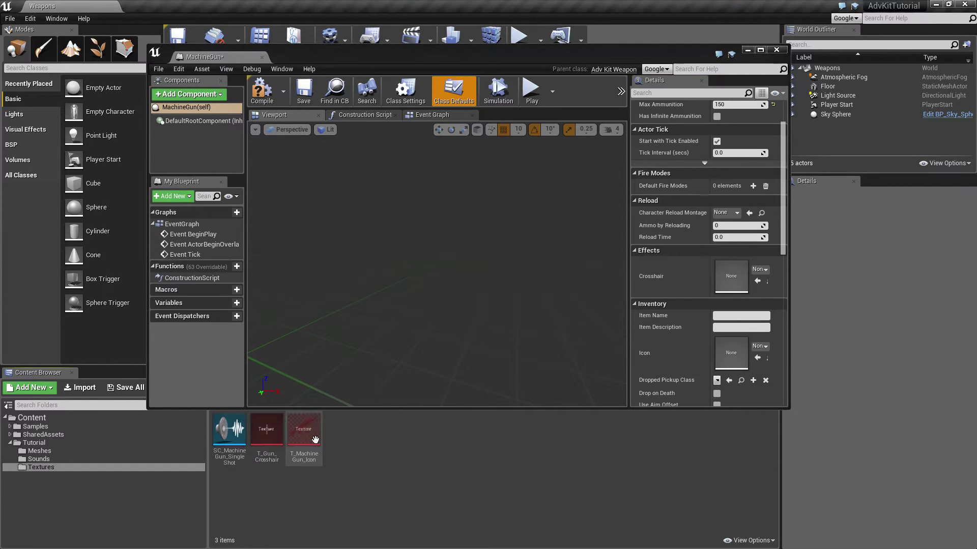
drag(267, 432, 756, 283)
Set the weapon's Item Name to Machine Gun and assign T_MachineGun_Icon as its inventory Icon
scroll(737, 337, down, 1)
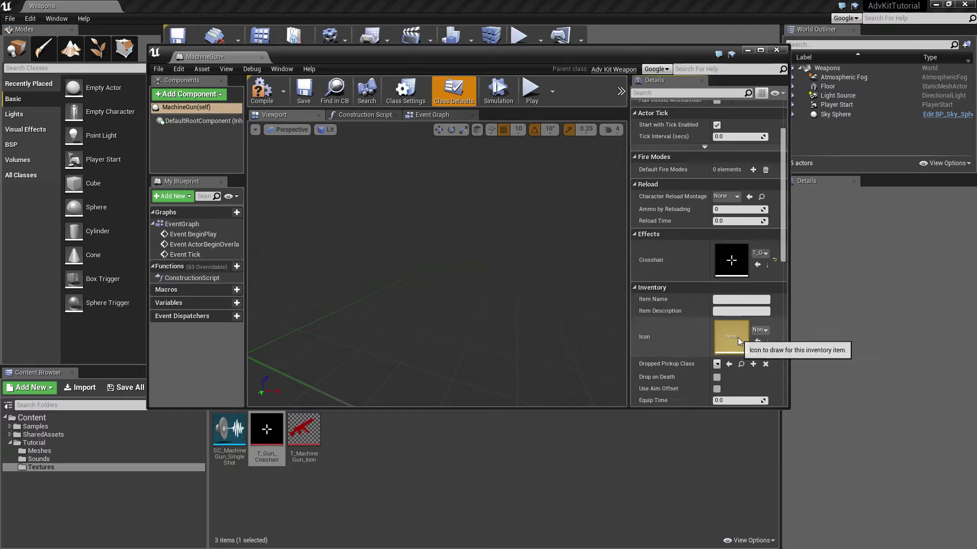
scroll(737, 338, down, 2)
click(728, 267)
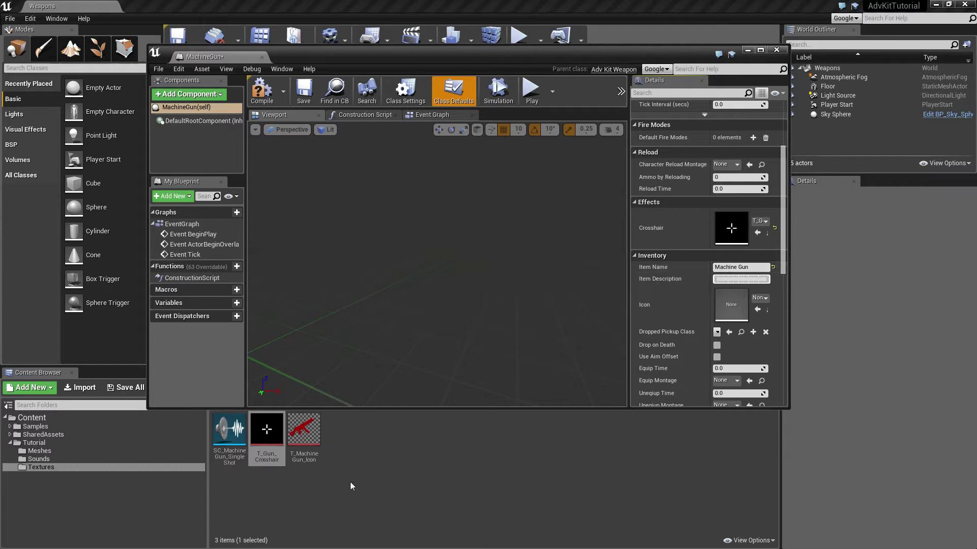
drag(316, 447, 730, 320)
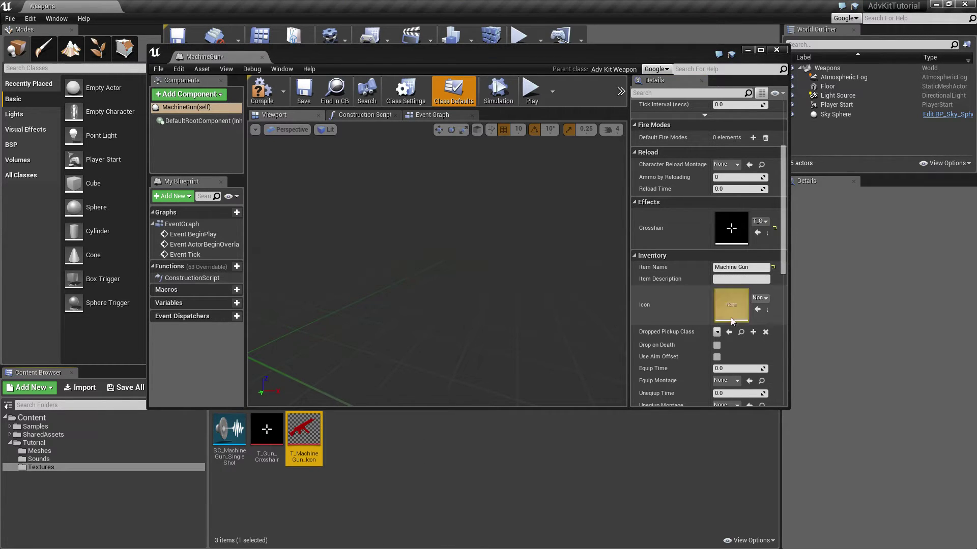
click(762, 310)
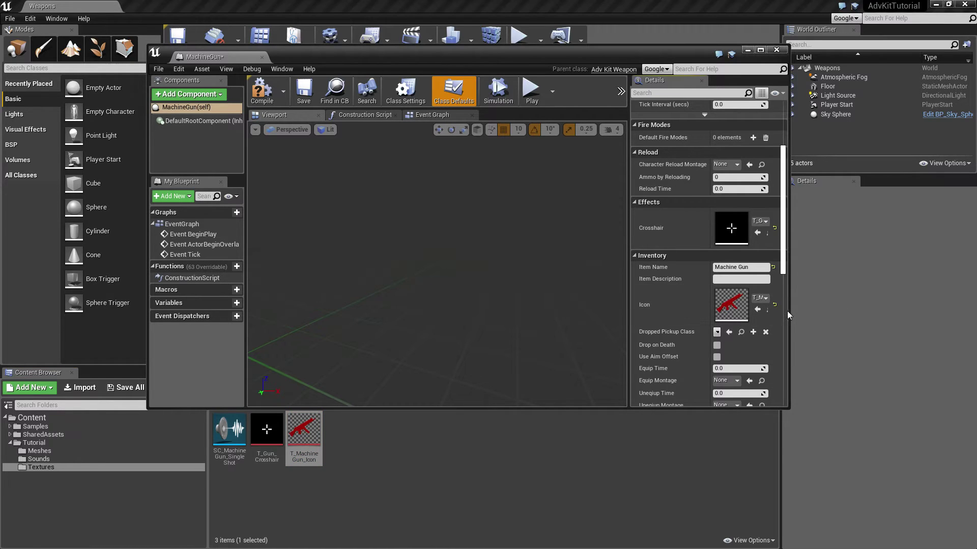
drag(789, 311, 871, 331)
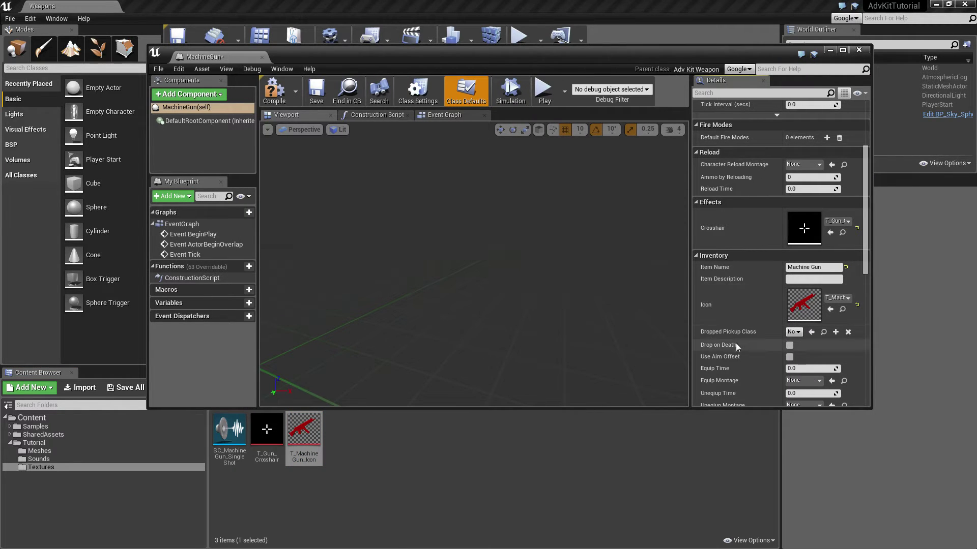
Add the SM_MachineGun static mesh from the Meshes folder to the blueprint as a component
scroll(735, 162, up, 4)
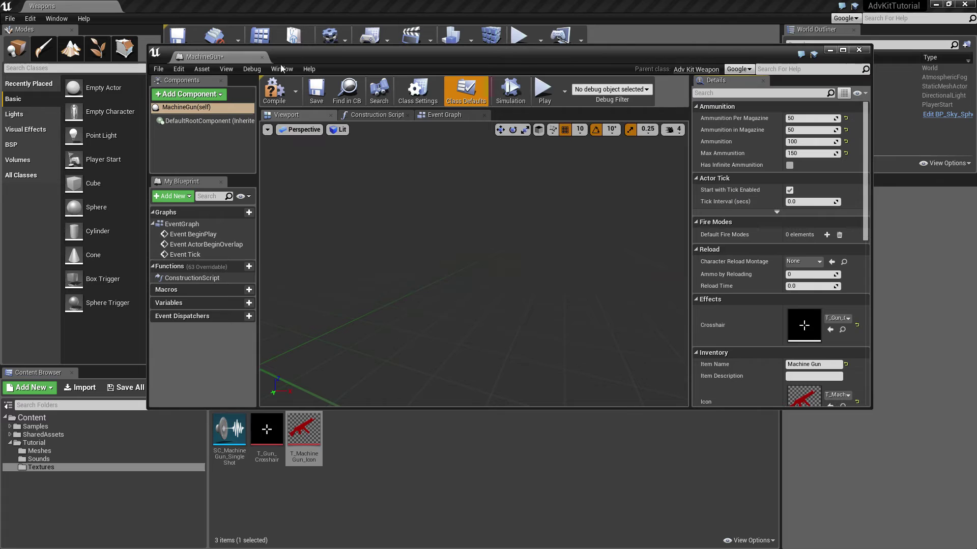
click(94, 452)
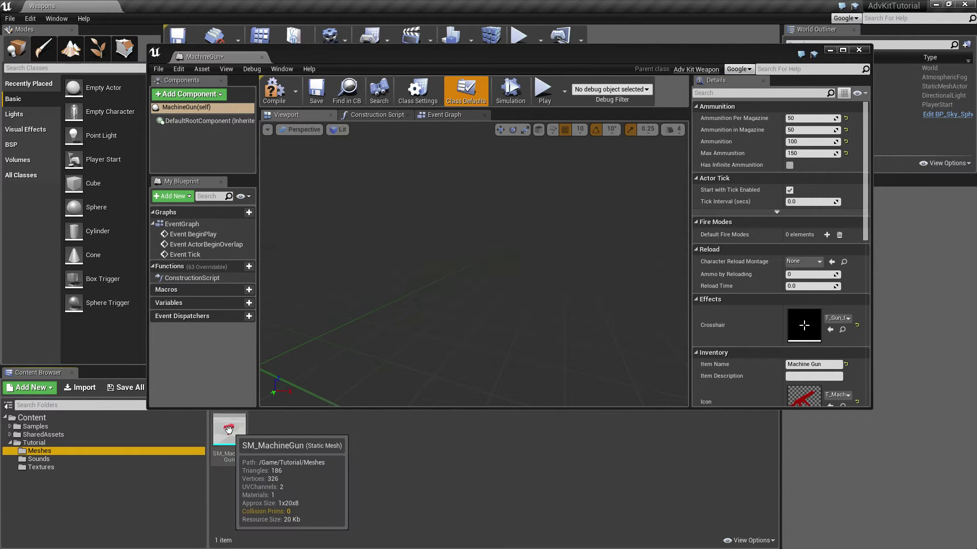
drag(228, 430, 441, 295)
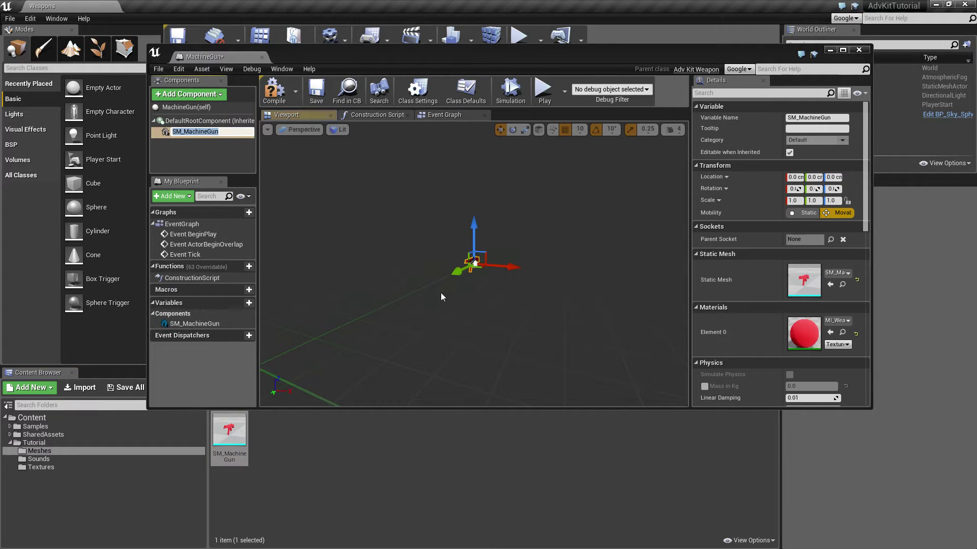
Scale the SM_MachineGun component to 3 on the X, Y and Z axes
right_drag(538, 313, 396, 313)
key(w)
scroll(647, 281, down, 4)
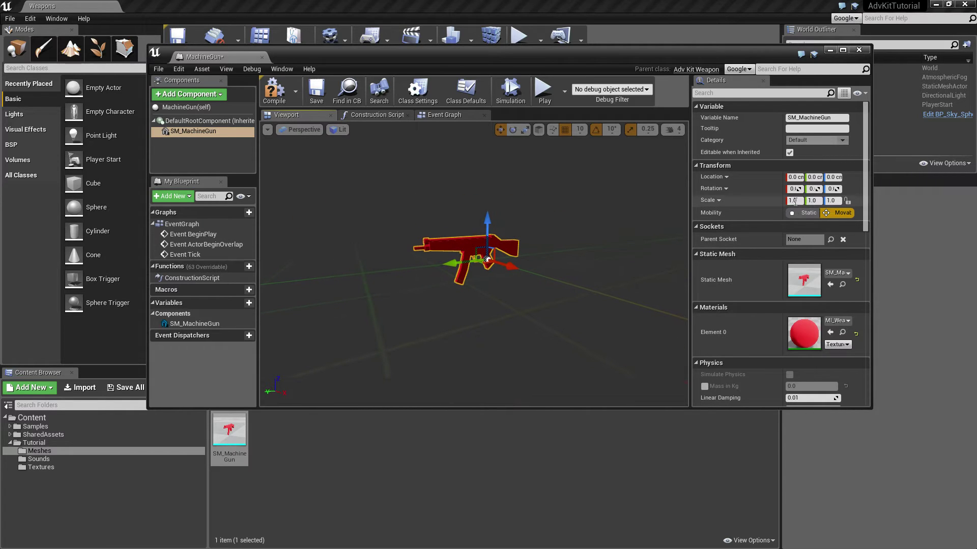
text(3)
key(Tab)
text(3)
key(Tab)
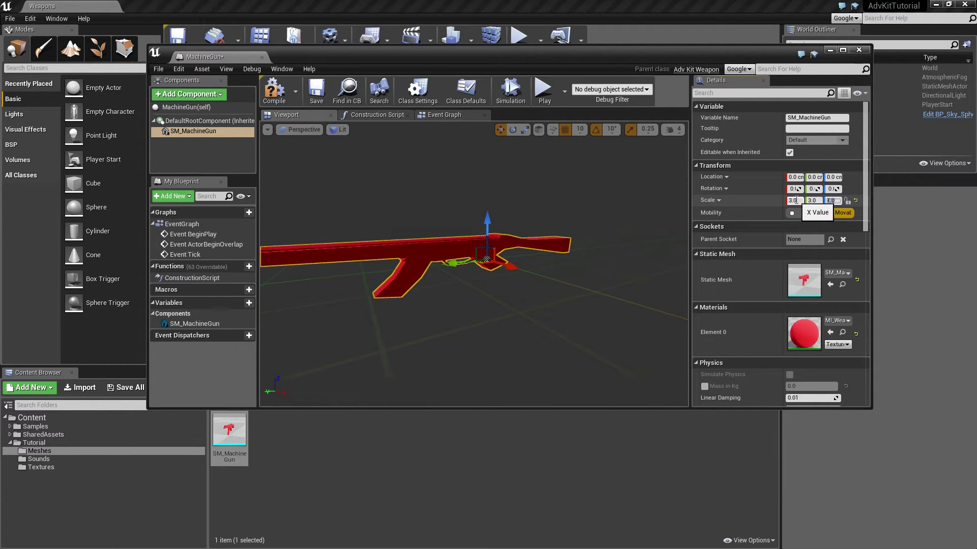
text(3)
key(Return)
Set the yaw rotation of the SM_MachineGun component to -90 degrees
scroll(844, 312, down, 2)
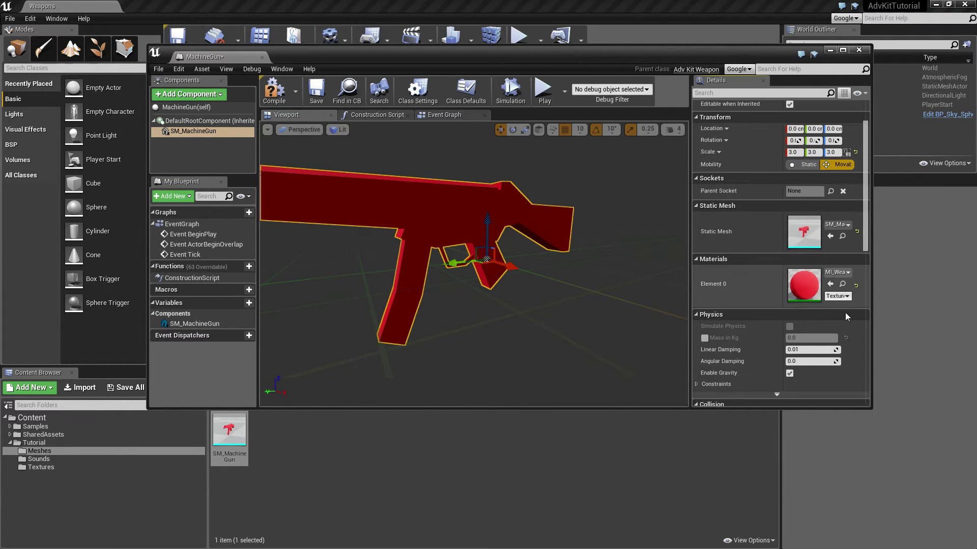
click(834, 141)
text(-)
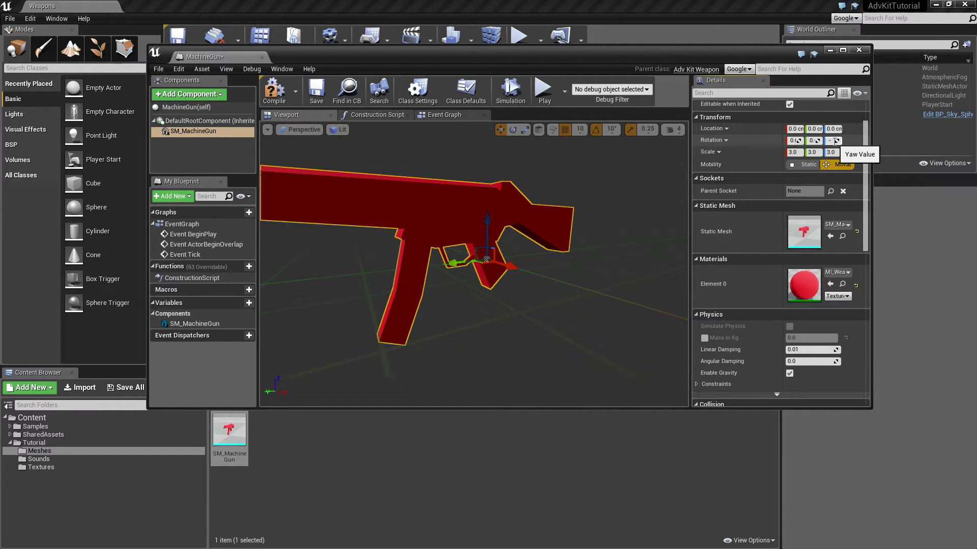
text(90)
key(Return)
Set the Attachment Socket Name in the MachineGun blueprint's own defaults to Item_Right
scroll(707, 191, down, 1)
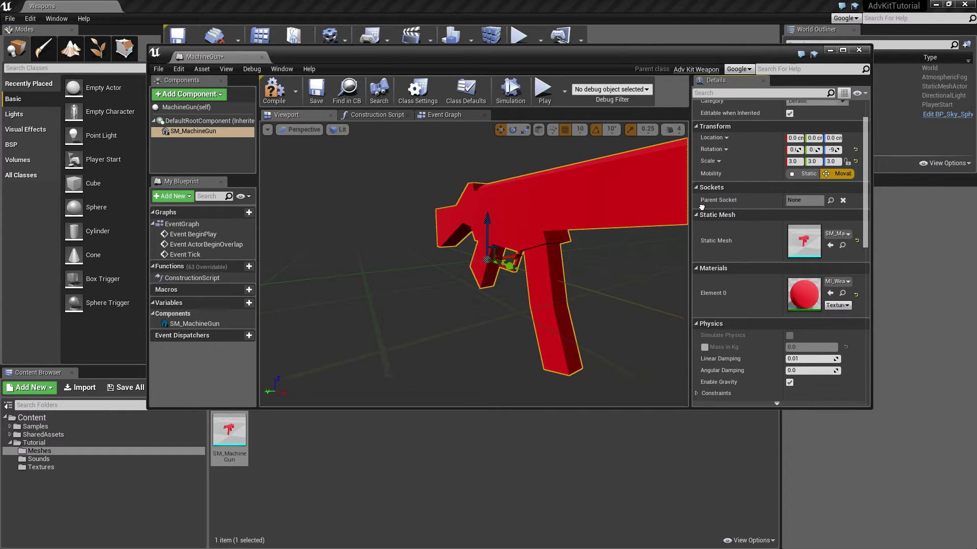
scroll(778, 318, down, 10)
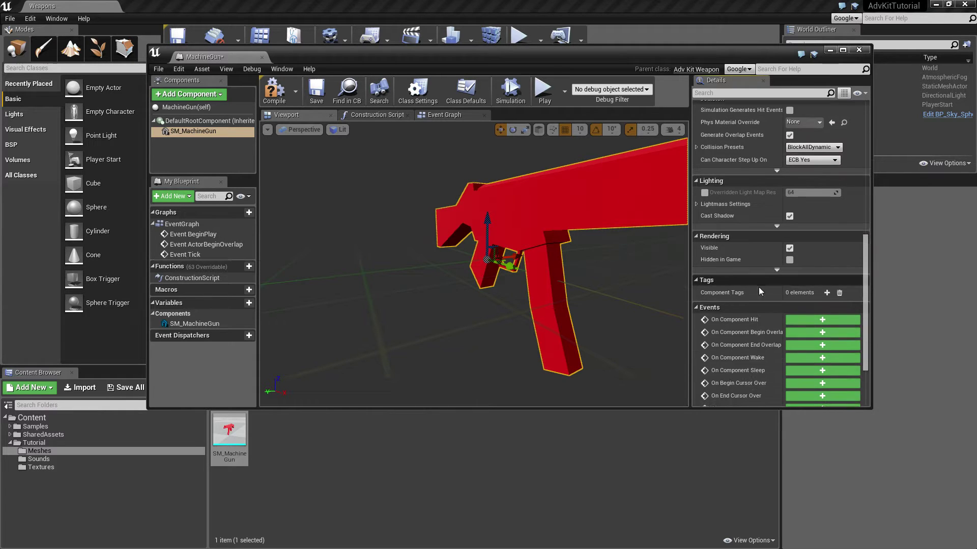
scroll(752, 277, up, 15)
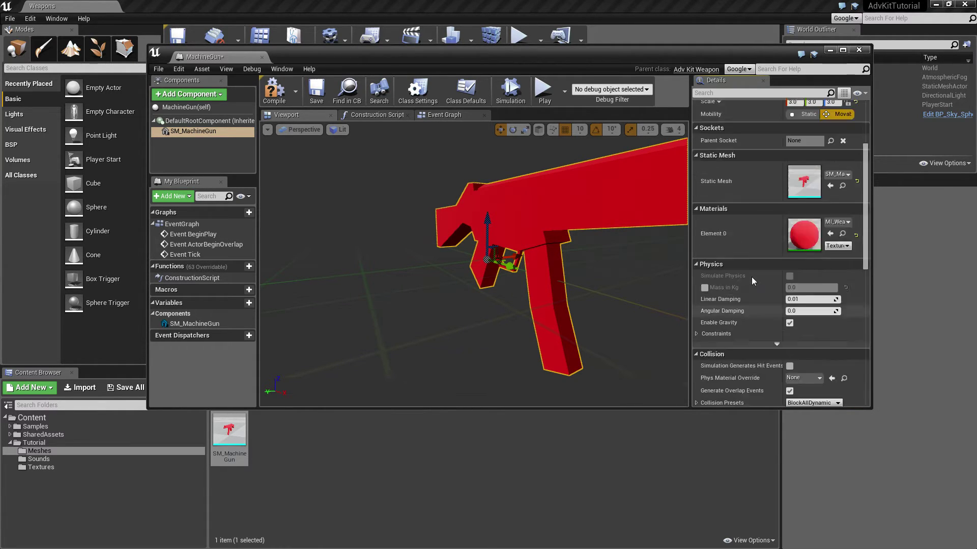
scroll(752, 278, down, 6)
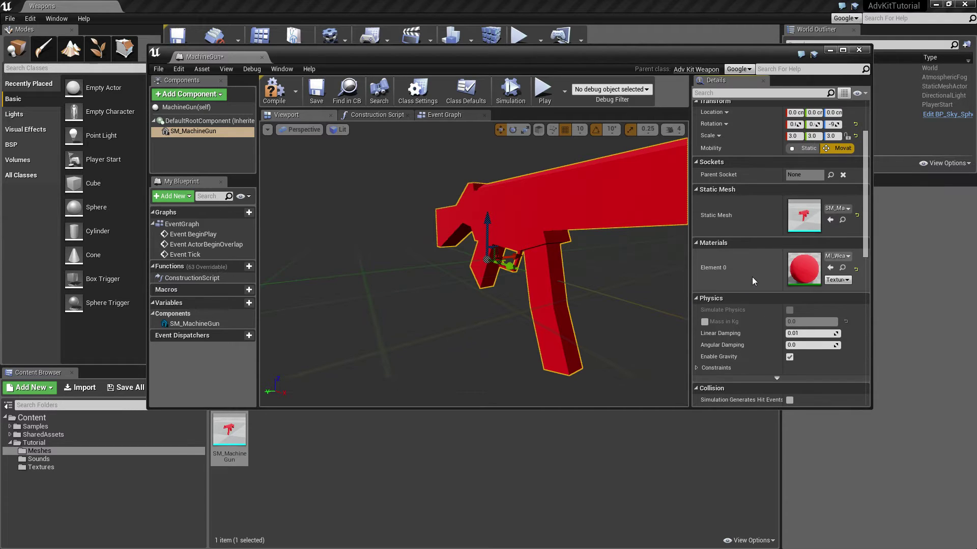
click(186, 107)
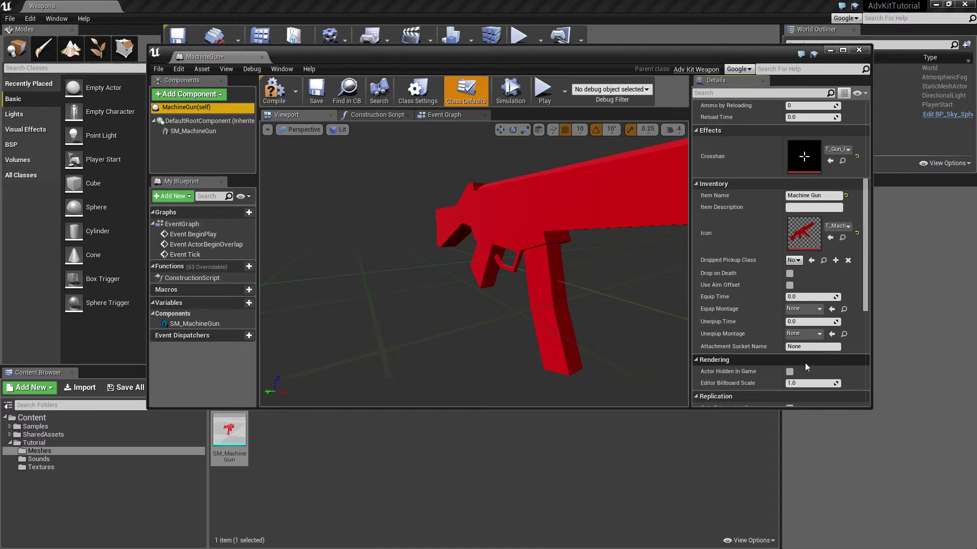
click(809, 347)
text(Item)
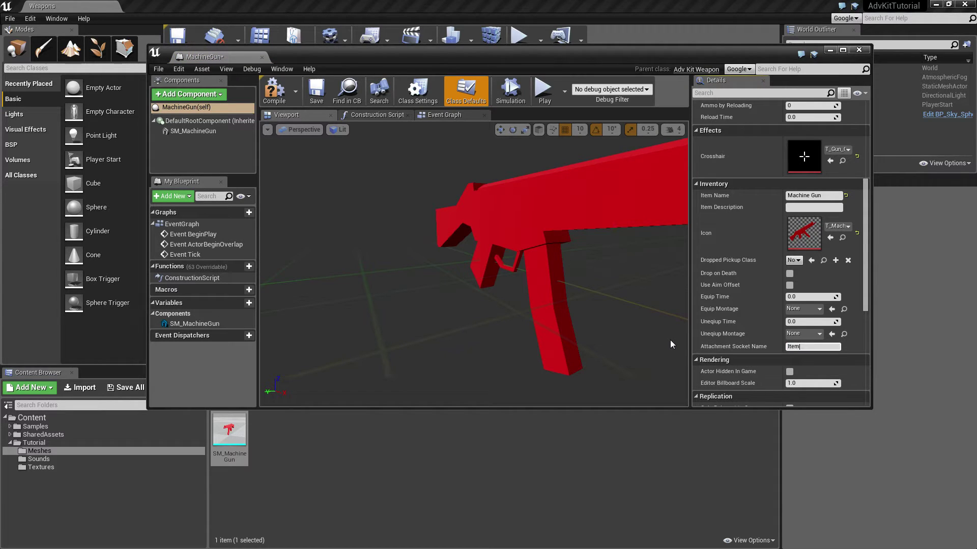
text(_Right)
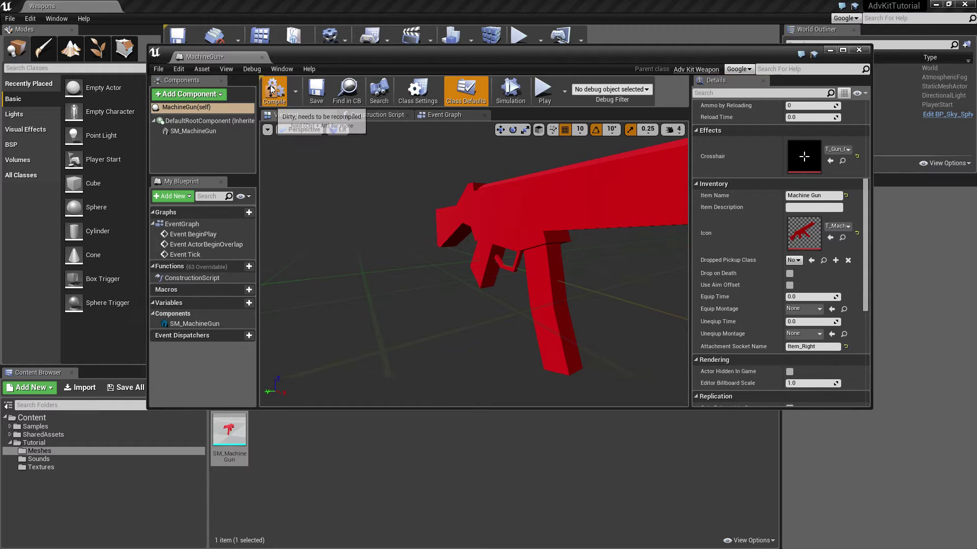
Compile and save the MachineGun blueprint and close its editor
click(311, 95)
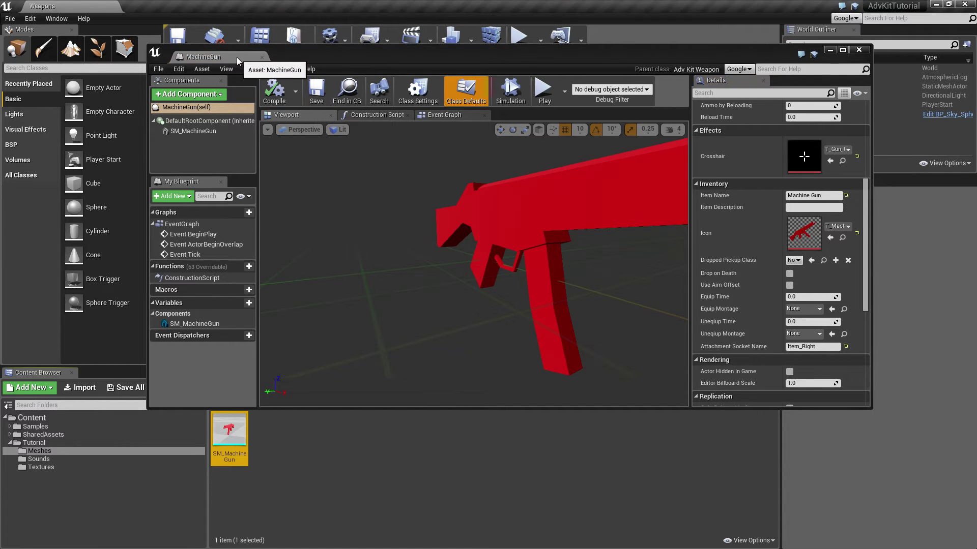
click(261, 56)
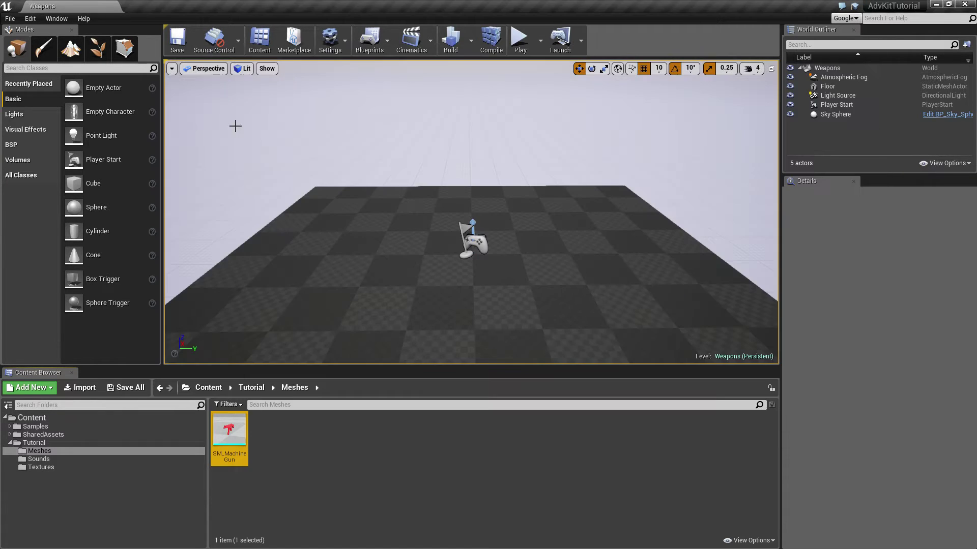
Create a blueprint class based on AdvKitInventoryPickup in the Tutorial folder and name it MachineGunPickup
click(67, 441)
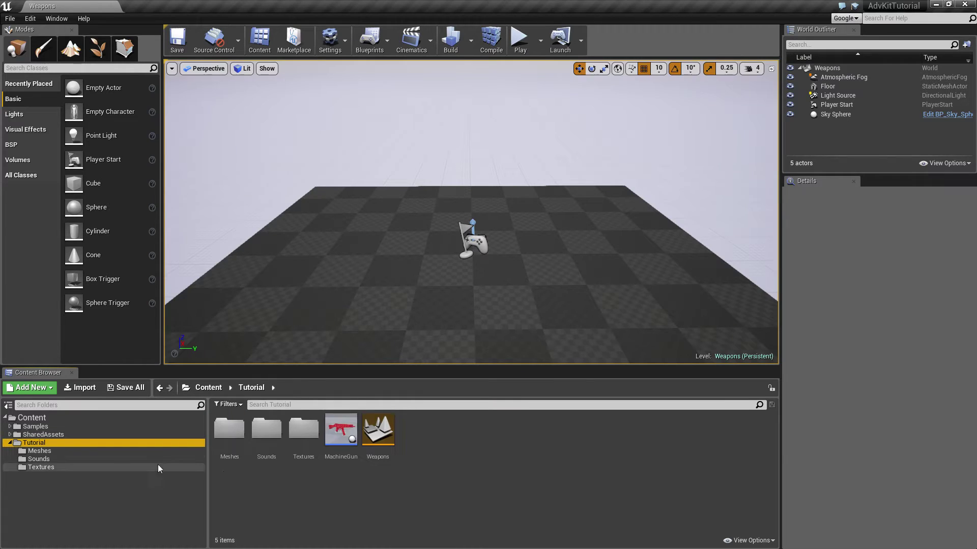
right_click(450, 433)
click(485, 362)
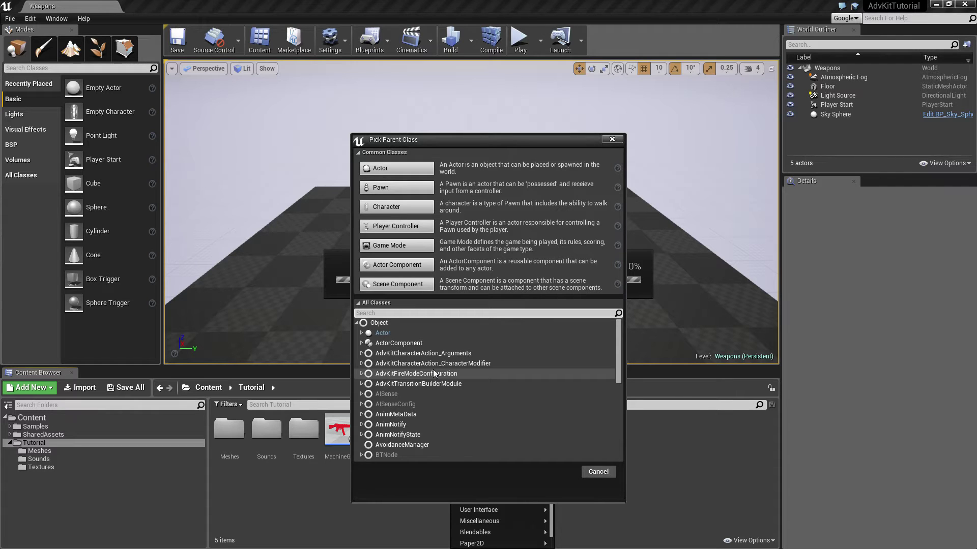
text(inven)
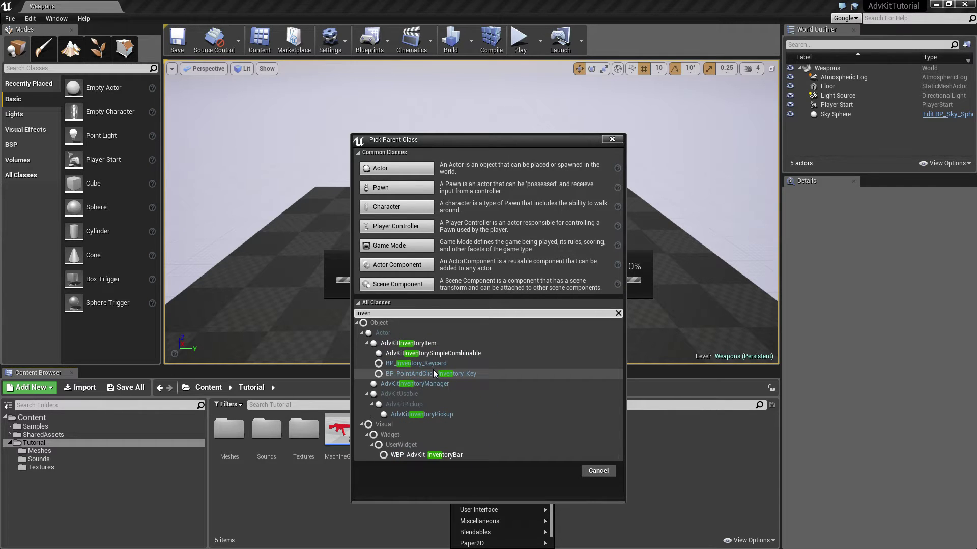
click(422, 414)
click(562, 470)
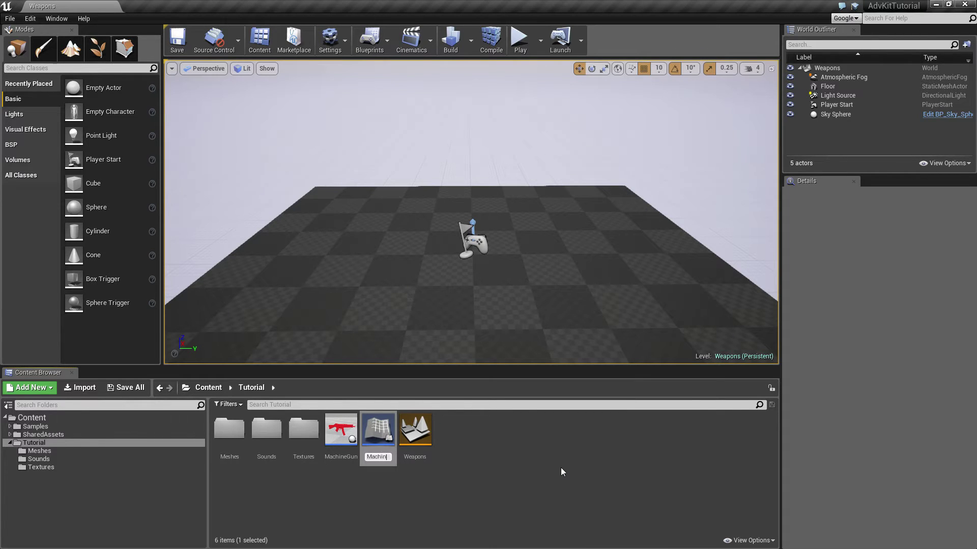
text(MachineGunPic)
key(Return)
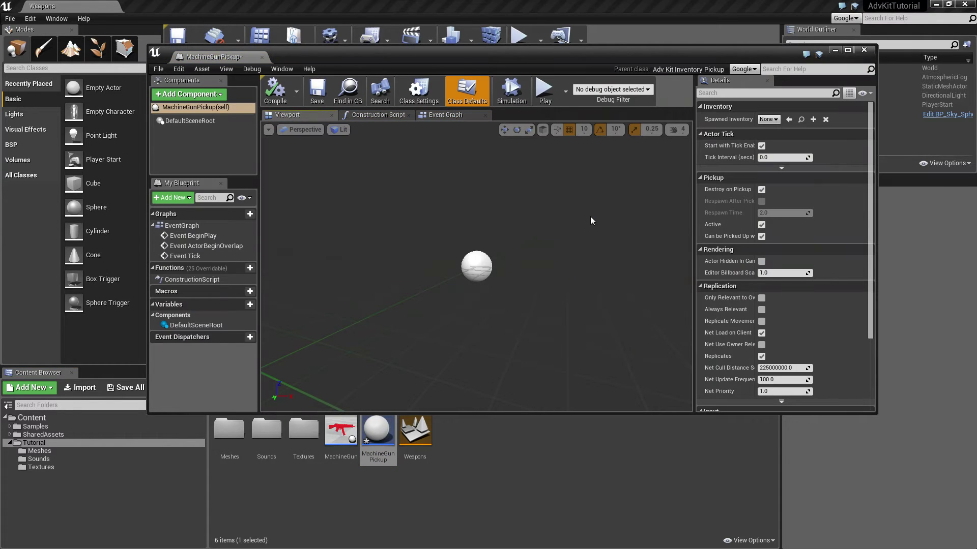
Add the SM_MachineGun mesh to the MachineGunPickup blueprint as a component and set its collision preset to NoCollision
double_click(228, 453)
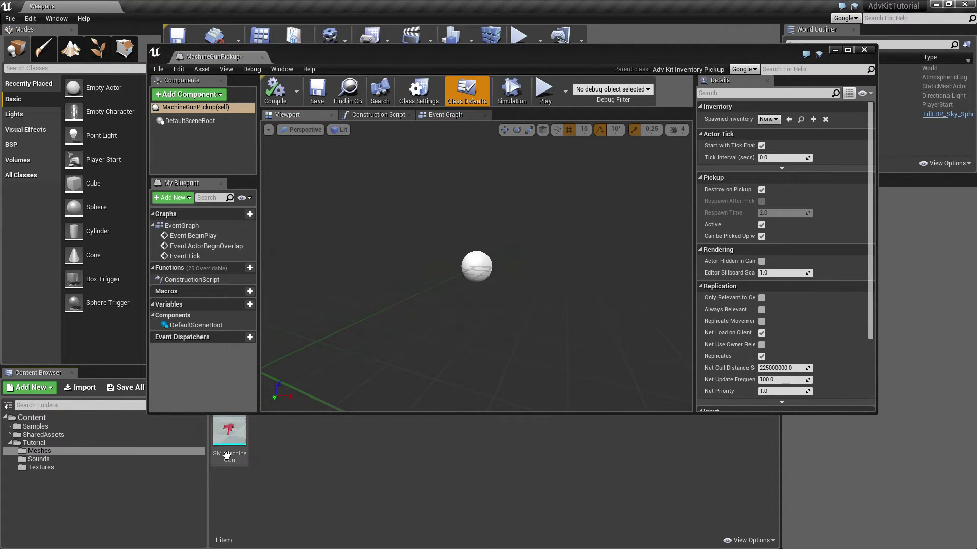
drag(228, 455, 501, 265)
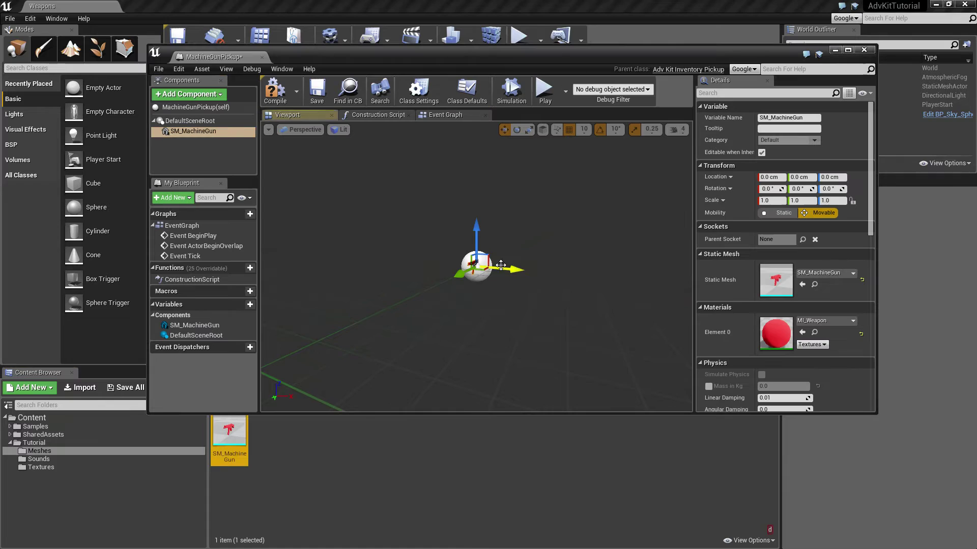
right_drag(558, 255, 473, 255)
scroll(808, 359, down, 4)
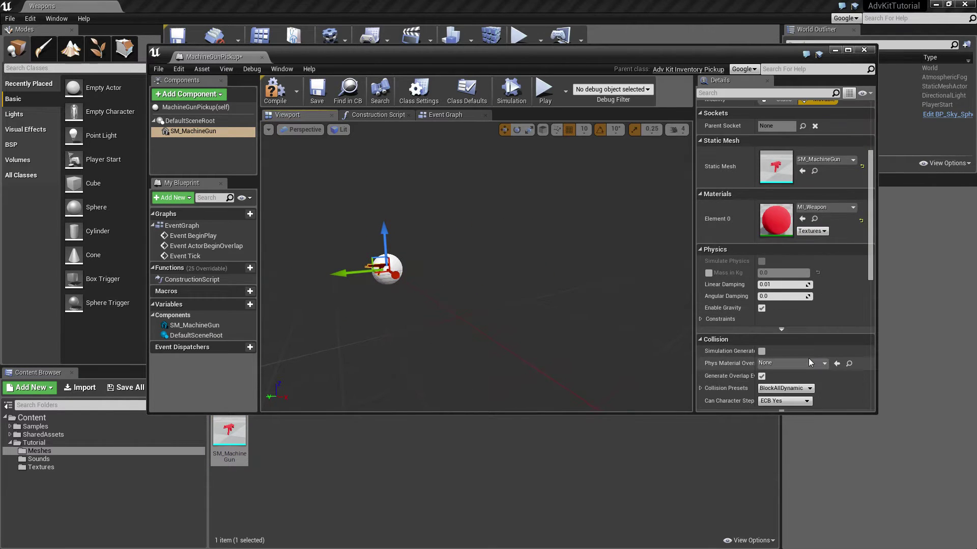
scroll(808, 358, down, 4)
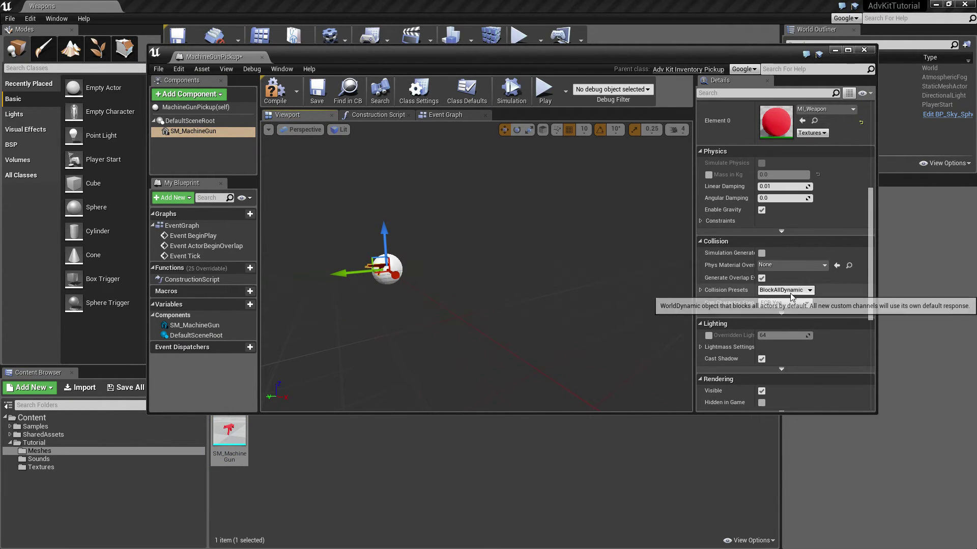
click(792, 297)
click(783, 305)
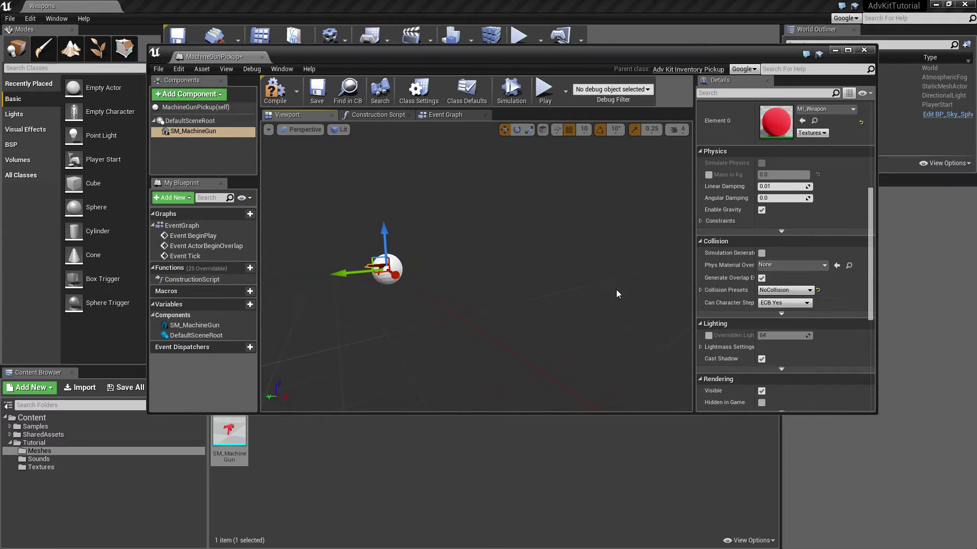
Scale the pickup's SM_MachineGun component to 3 on the X, Y and Z axes
right_drag(617, 294, 552, 282)
scroll(765, 253, up, 4)
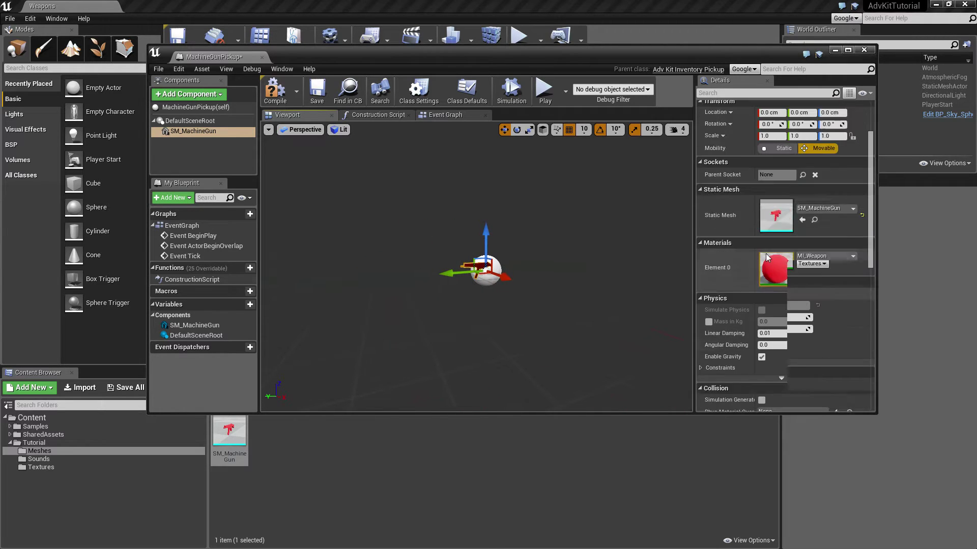
scroll(766, 254, up, 2)
click(763, 201)
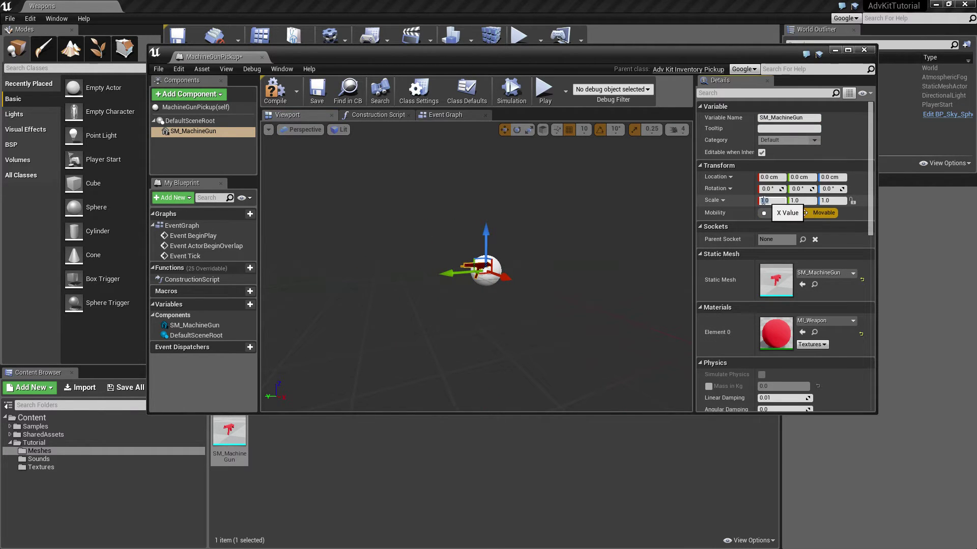
text(3)
key(Tab)
text(3)
key(Tab)
text(3)
key(Return)
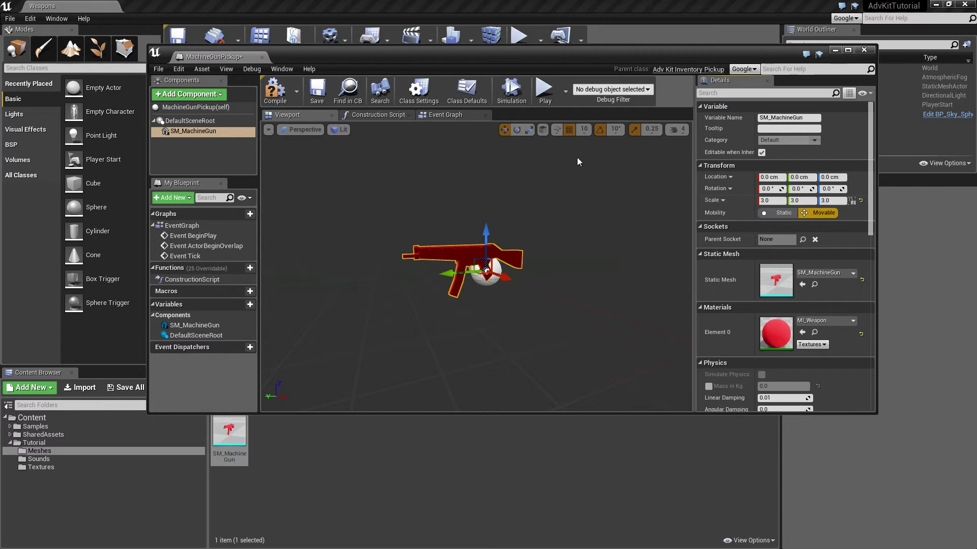
Add a Sphere Collision component to the MachineGunPickup blueprint, keep its default name and compile
click(194, 95)
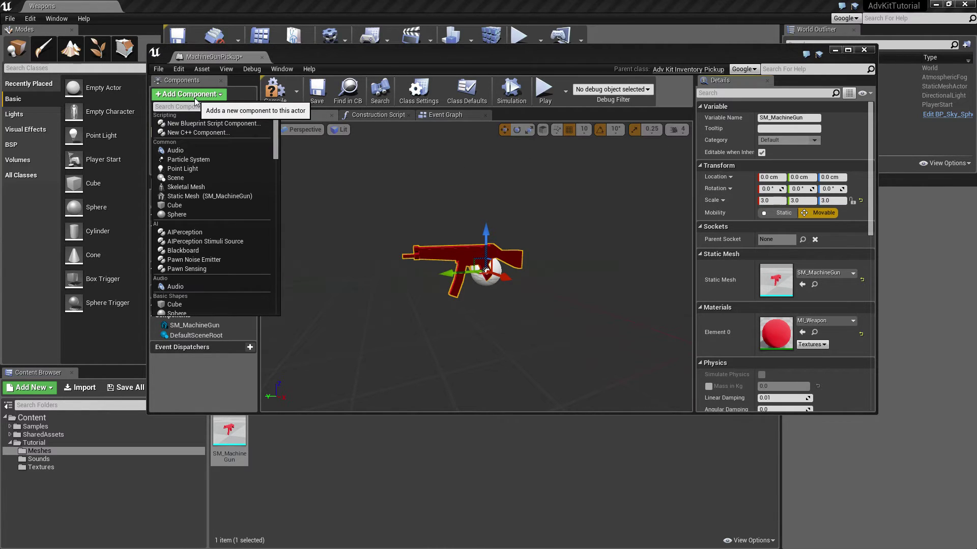
text(sp)
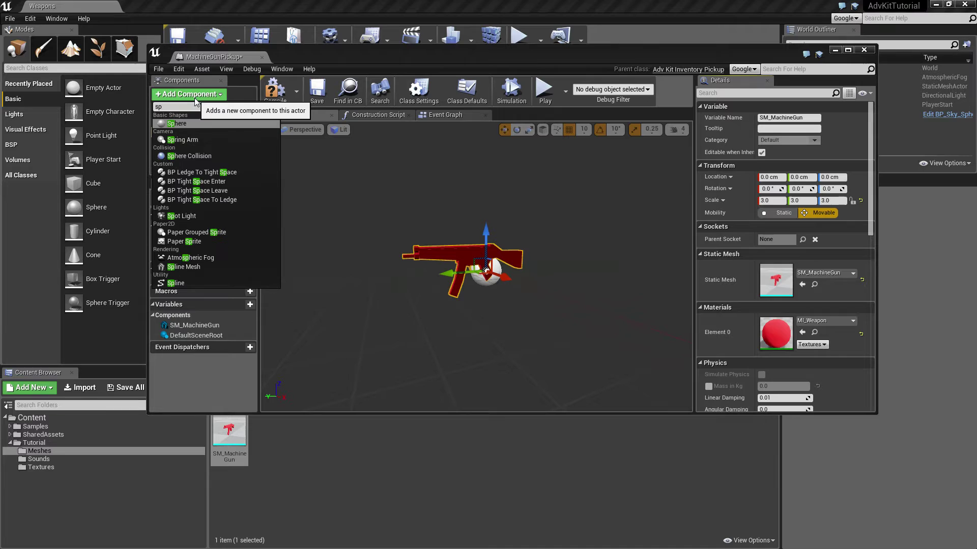
click(200, 156)
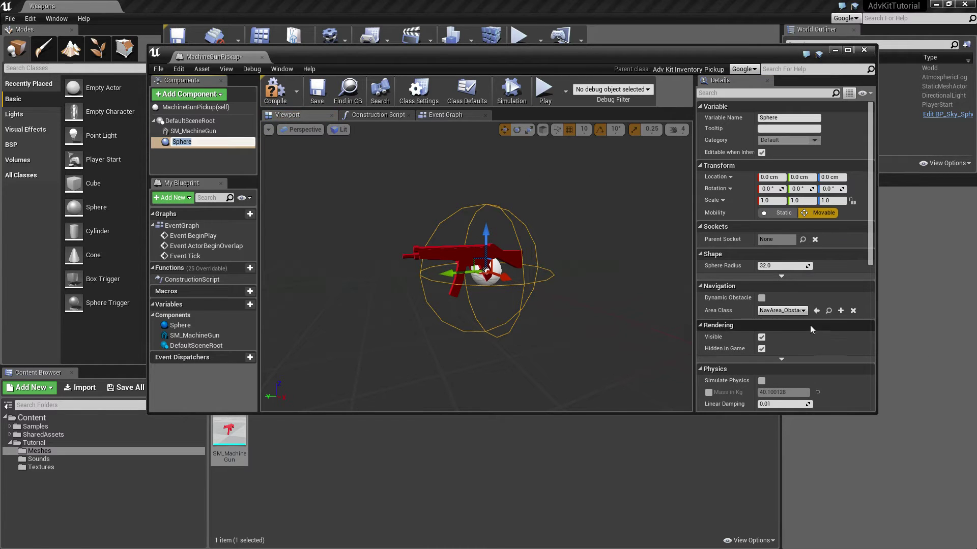
scroll(810, 326, down, 5)
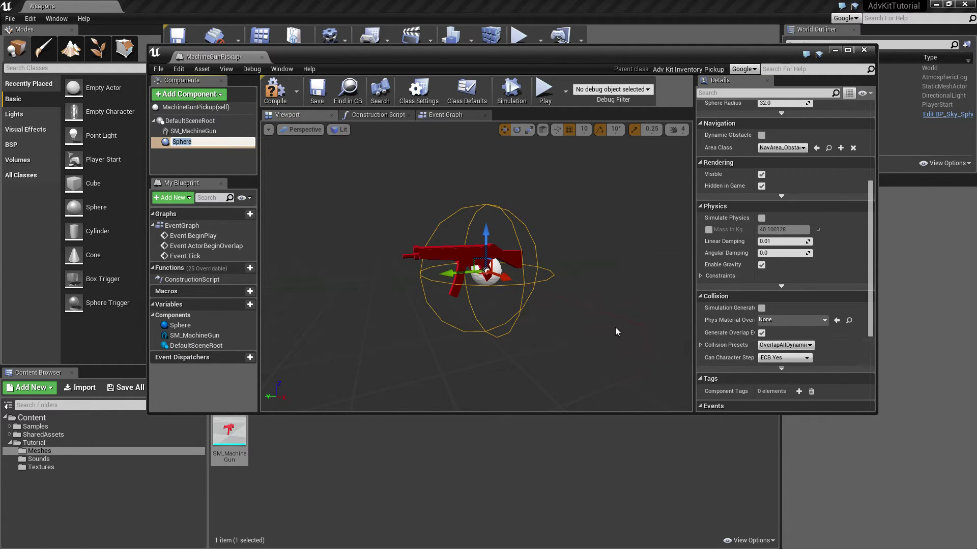
click(486, 234)
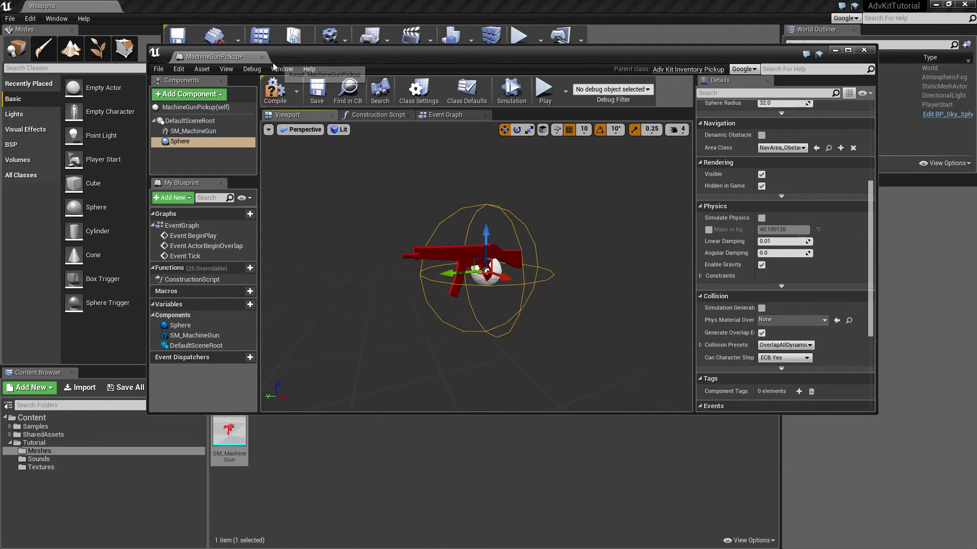
click(275, 91)
scroll(809, 251, up, 5)
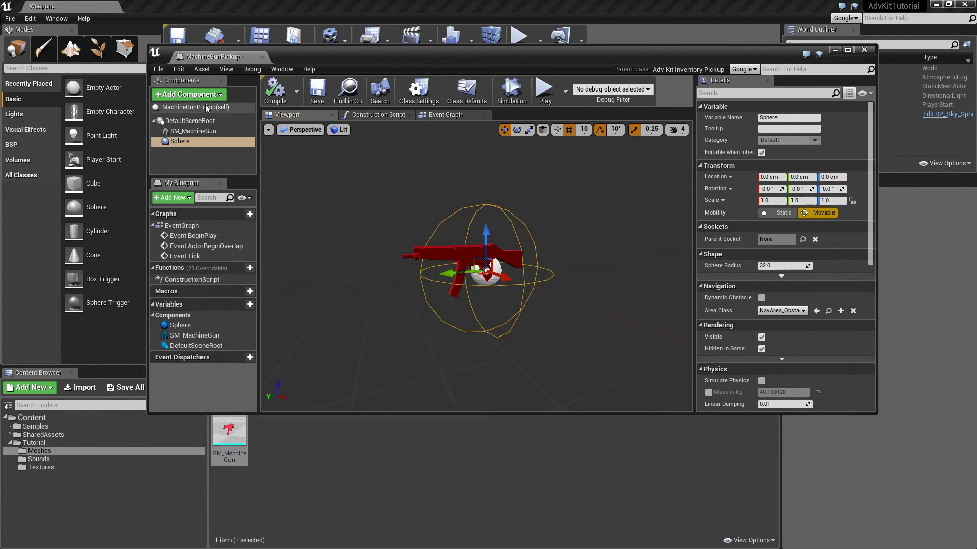
Set the pickup's Spawned Inventory class to MachineGun in the class defaults, then save and close the blueprint
click(467, 90)
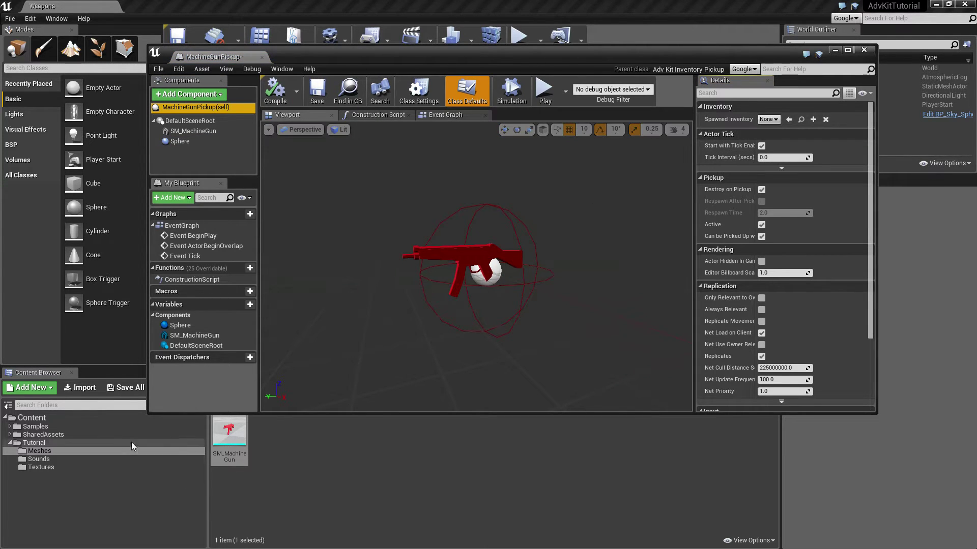
click(105, 442)
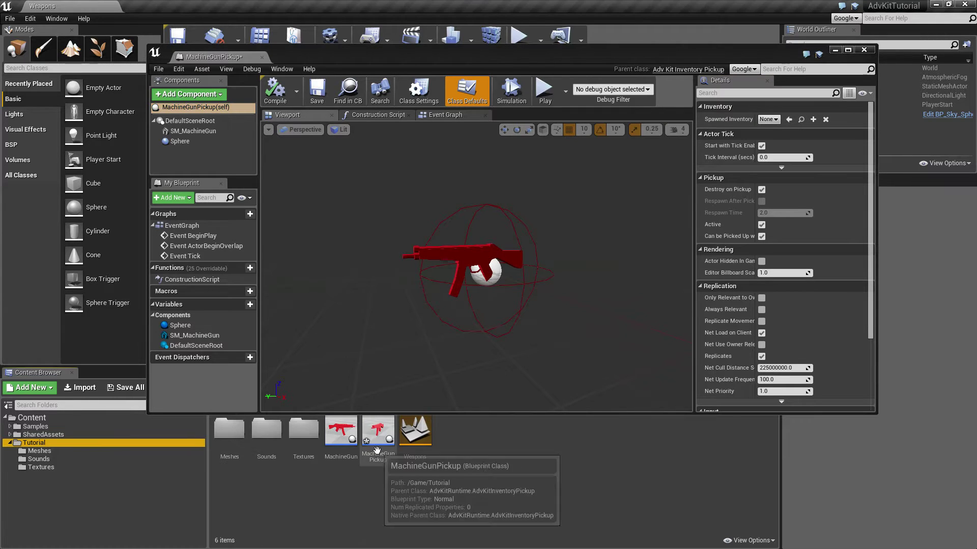
click(341, 432)
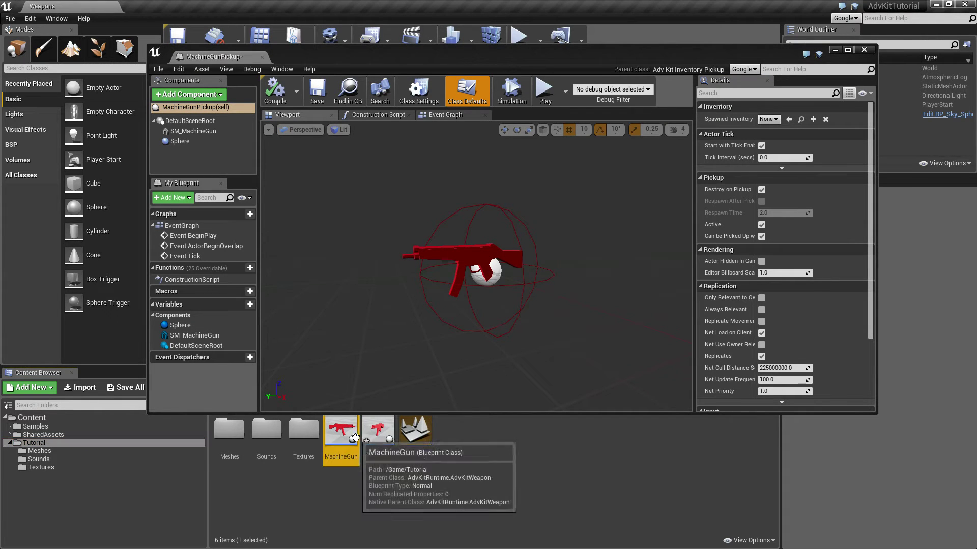
click(788, 120)
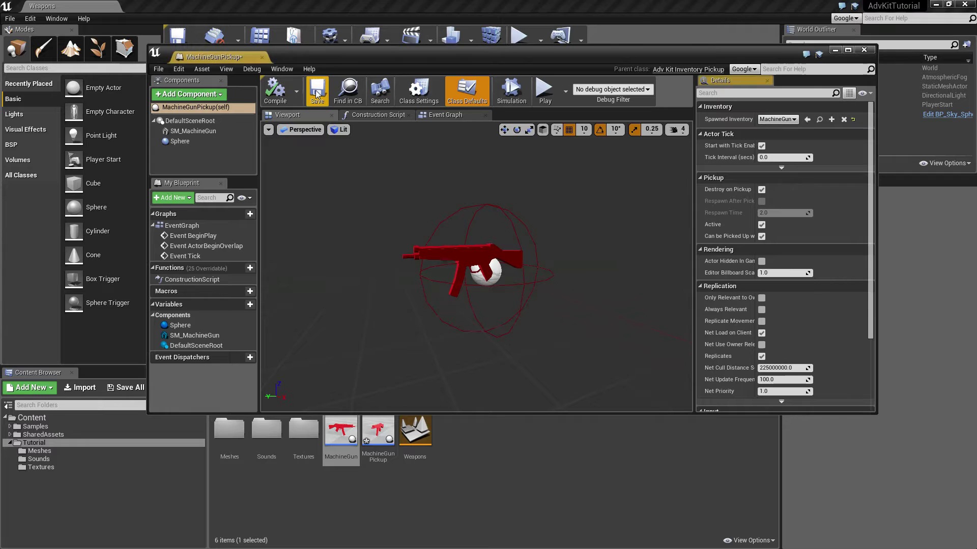
click(317, 93)
click(262, 57)
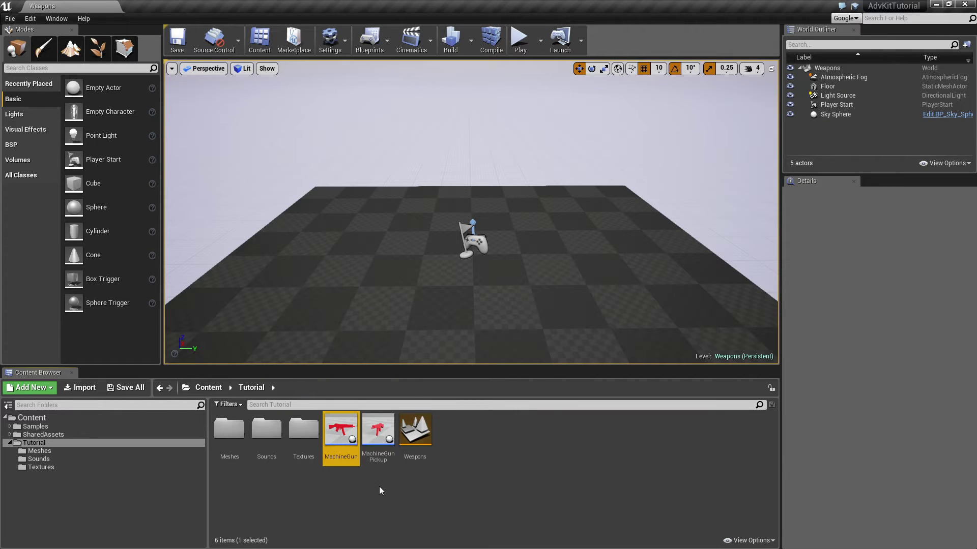
Place MachineGunPickup in the level at about X 40, Y -220, Z 90 cm and set the level's GameMode Override to BP_AdvSample_GameMode
drag(378, 433, 338, 223)
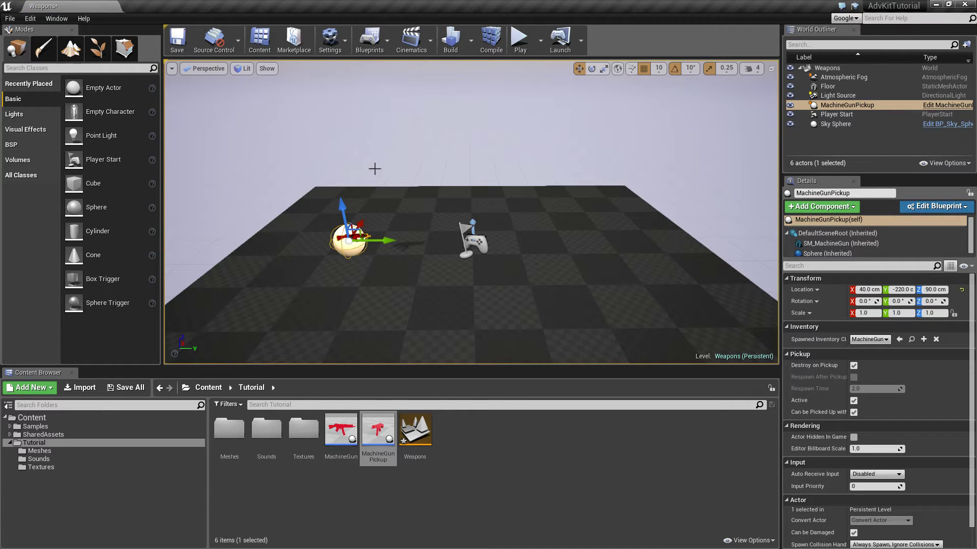
click(56, 19)
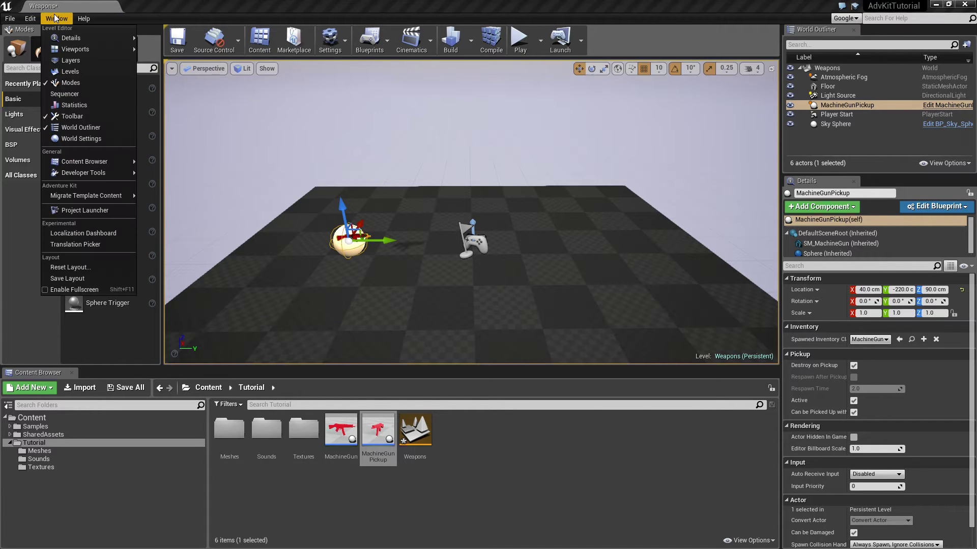
click(55, 19)
click(330, 40)
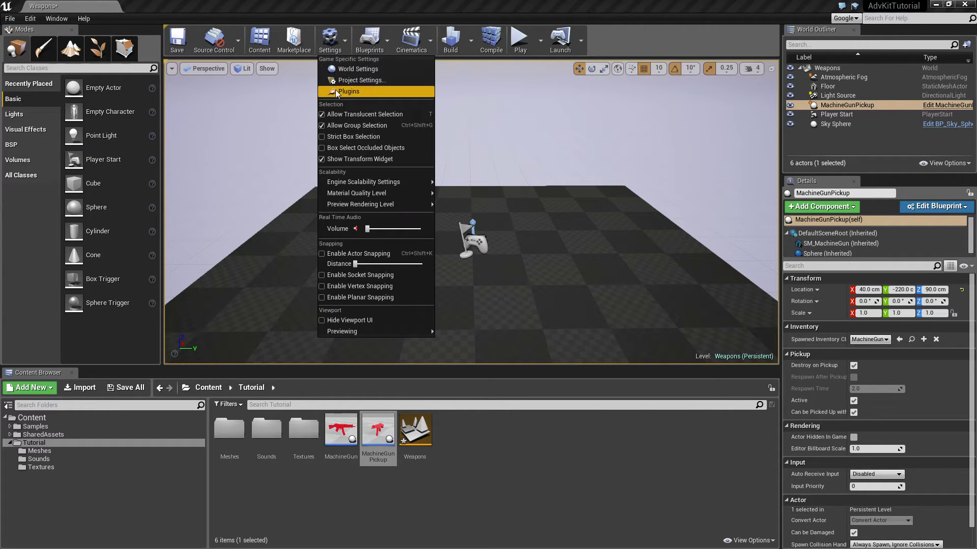
click(358, 69)
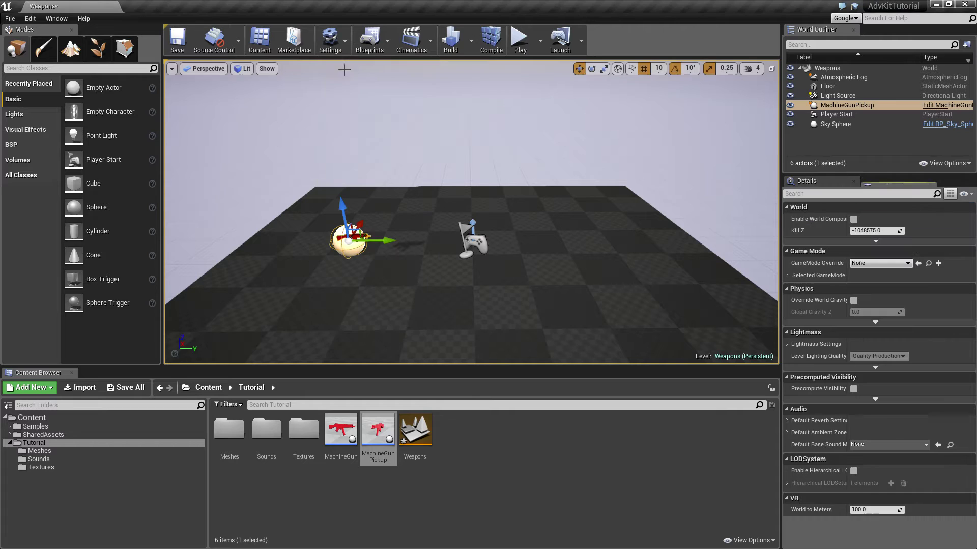
click(896, 265)
text(adv)
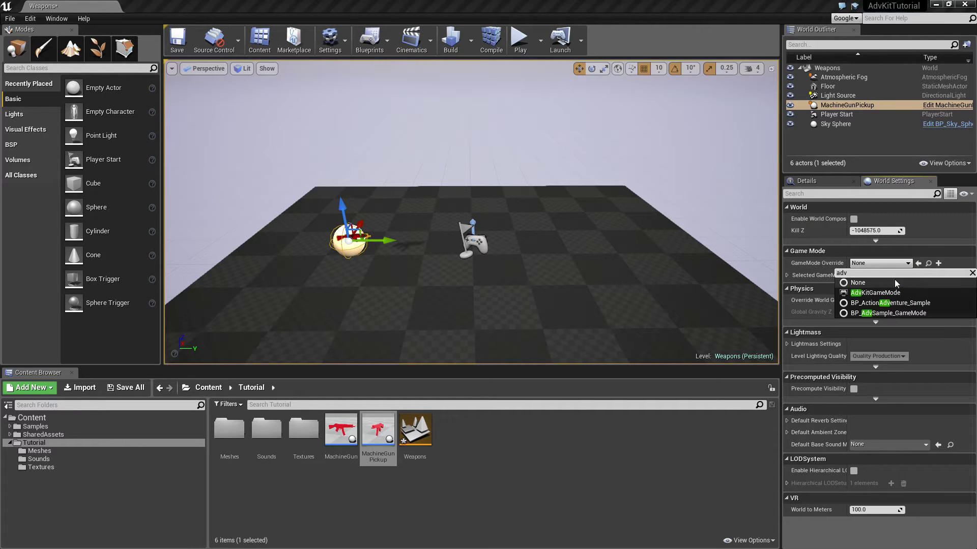
click(887, 312)
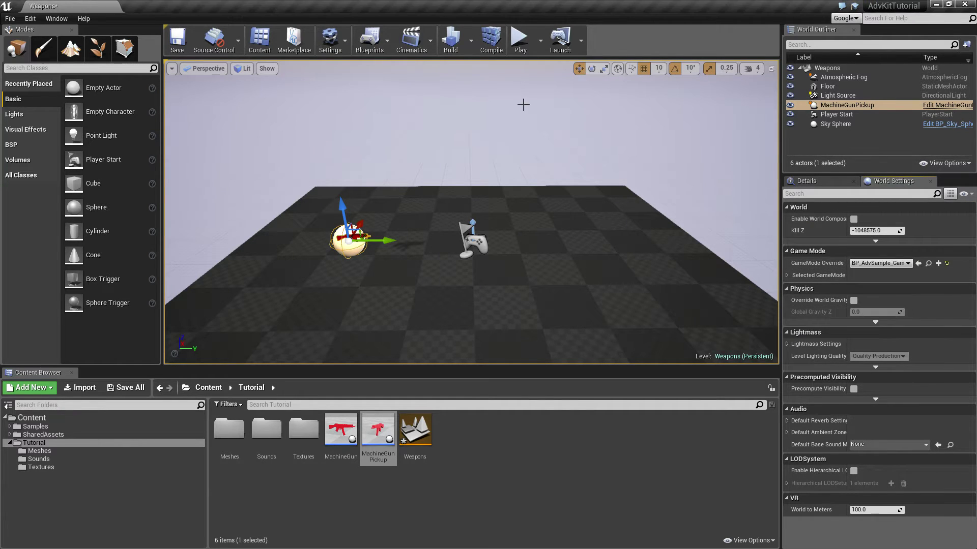
Play-test the level by running the character into the machine gun pickup, equipping the weapon and moving around, then end the session
click(519, 40)
key(a)
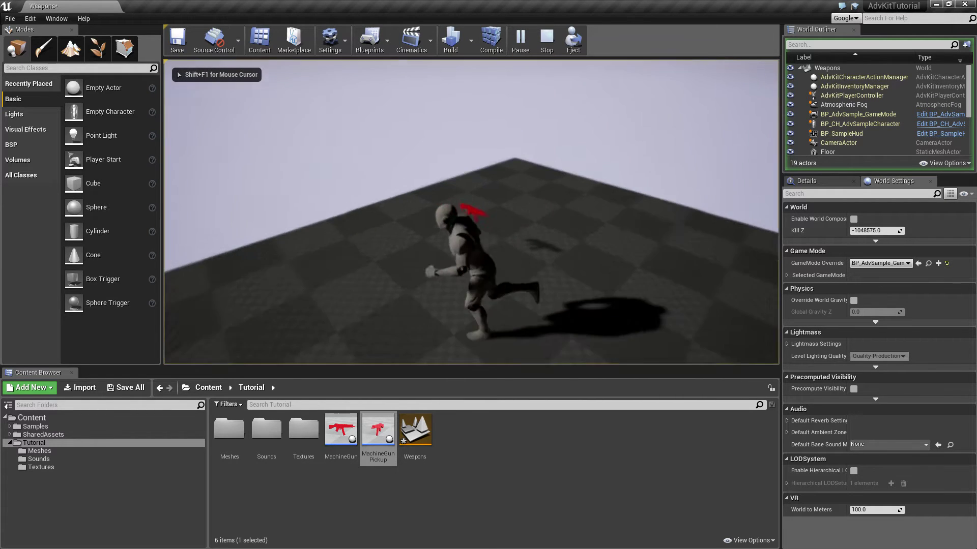
key(w)
key(1)
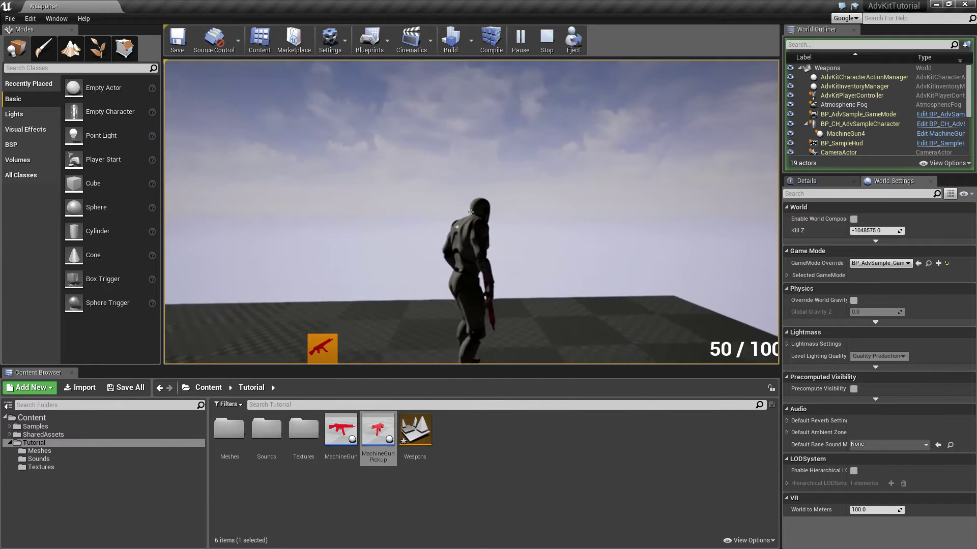
key(d)
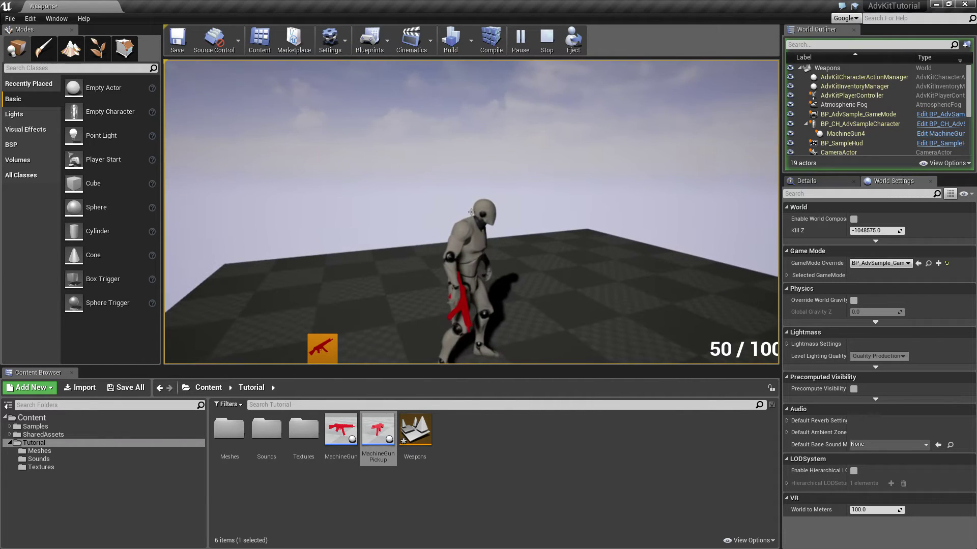
key(s)
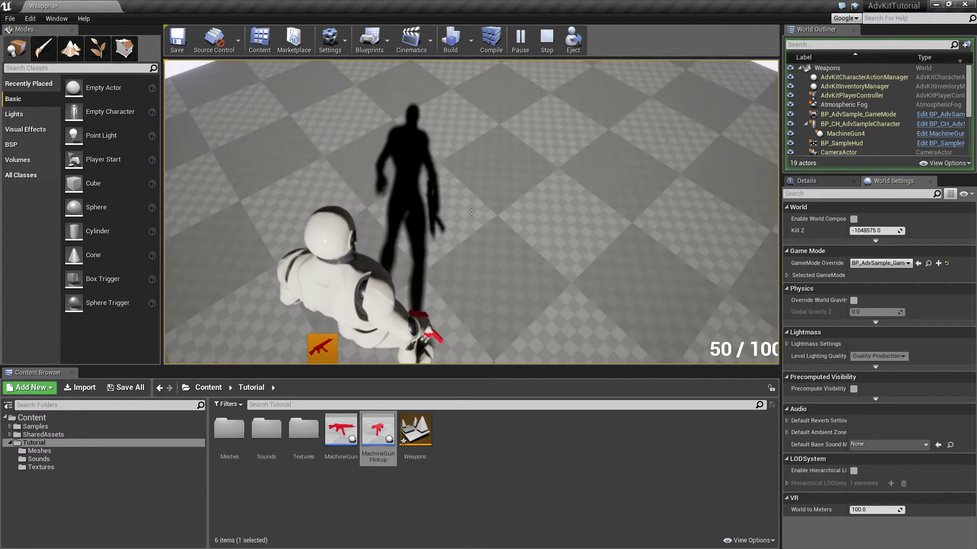
key(Escape)
Implement the BPI_TypedWeapon interface in the MachineGun blueprint's class settings and compile
double_click(341, 431)
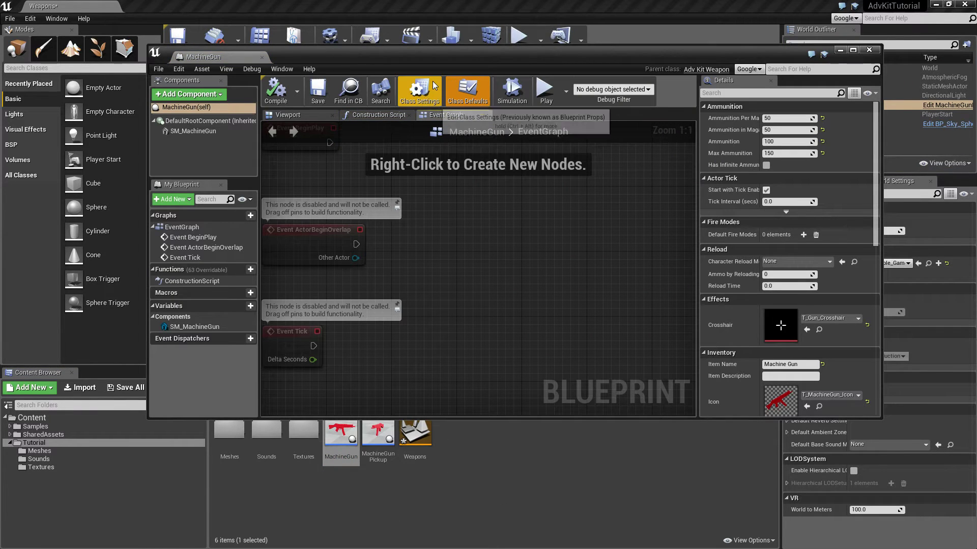
click(420, 94)
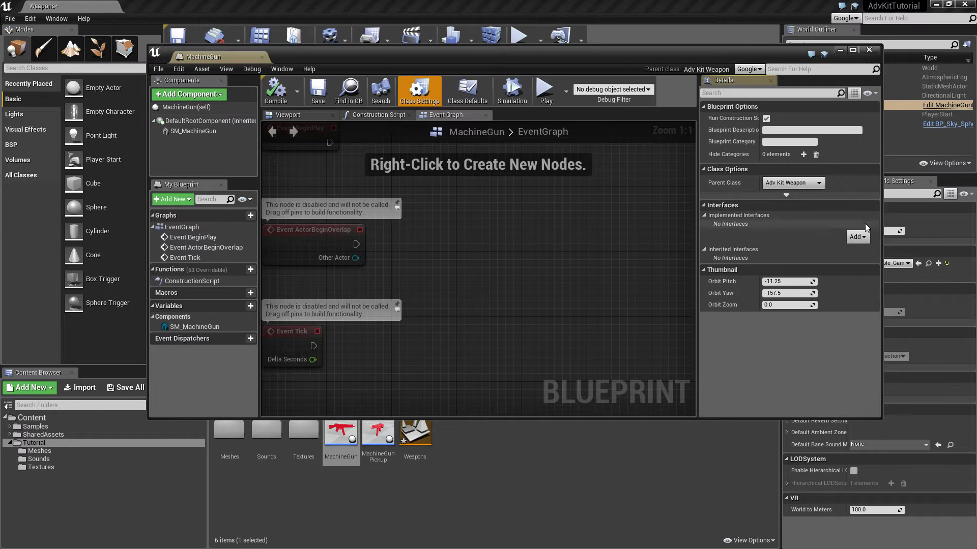
click(865, 237)
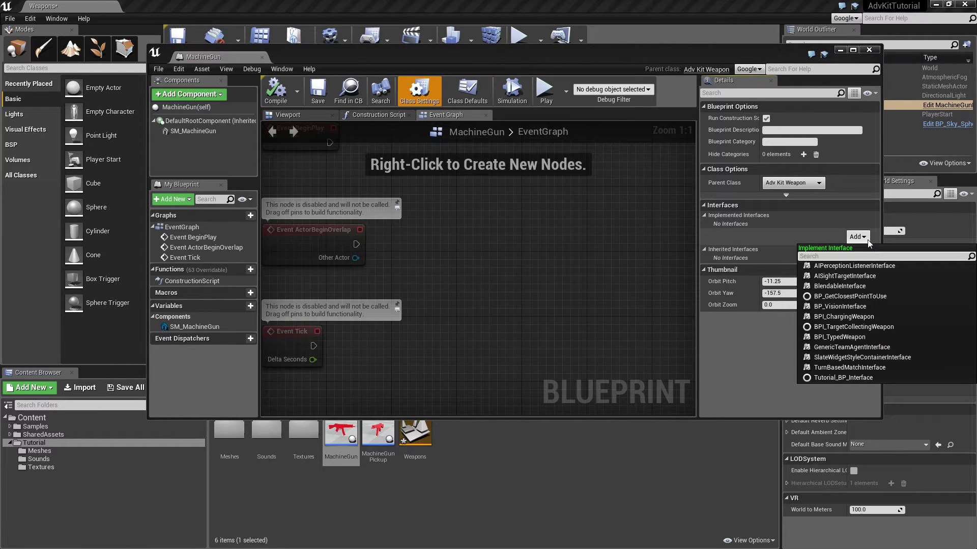
text(type)
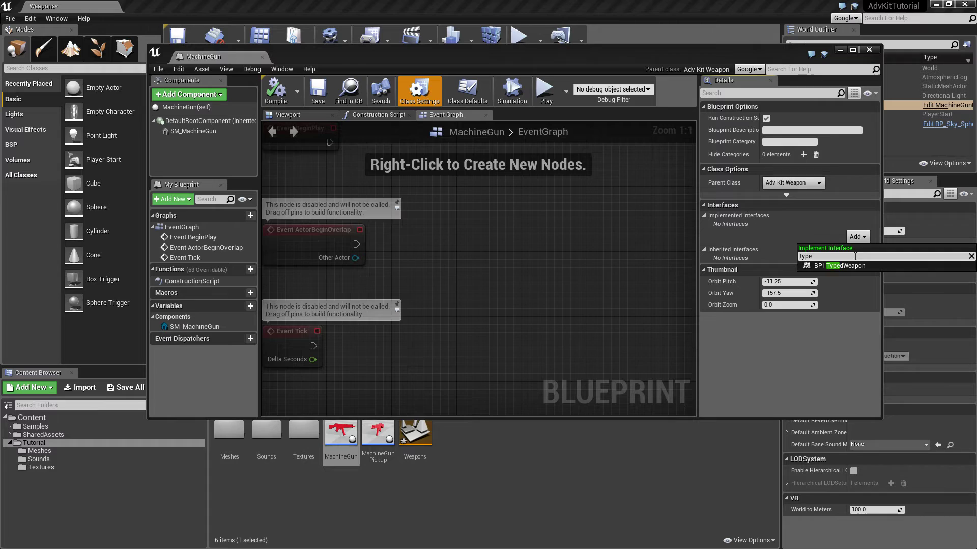
click(850, 265)
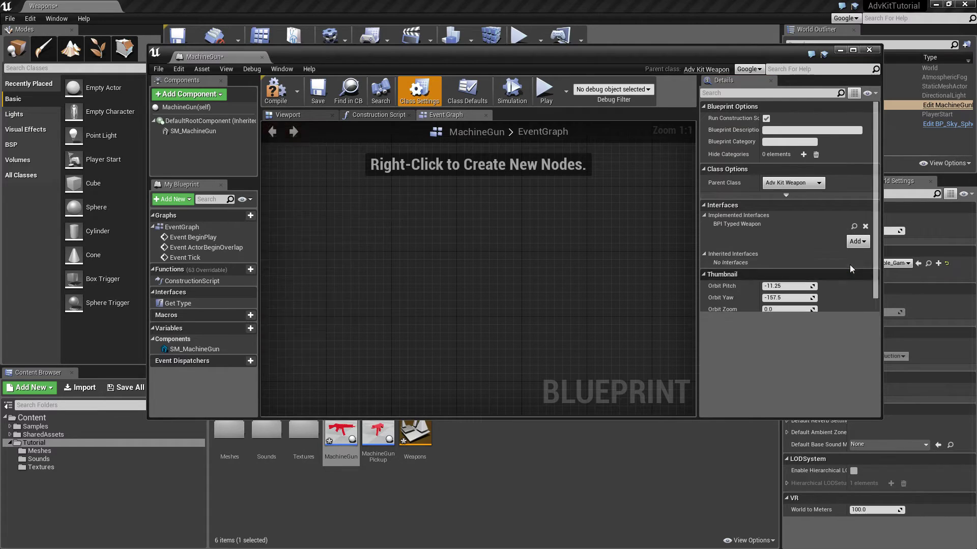
click(279, 91)
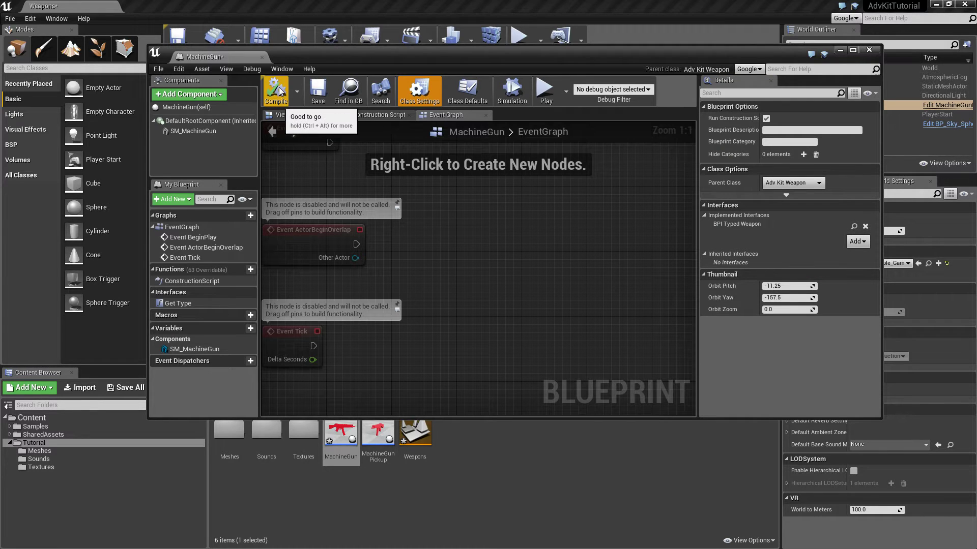
Make MachineGun's Get Type interface function return the type MachineGun, then compile, save and close the blueprint
double_click(181, 304)
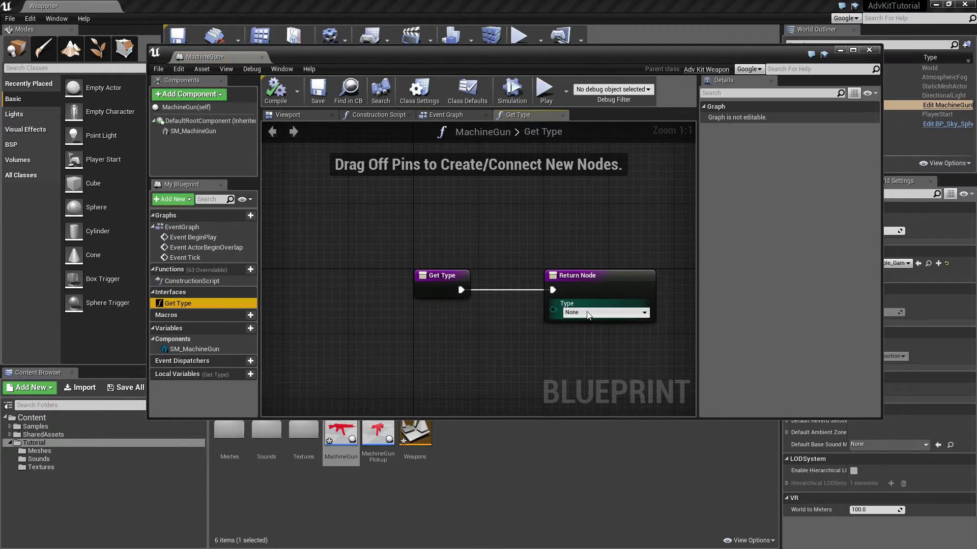
click(589, 313)
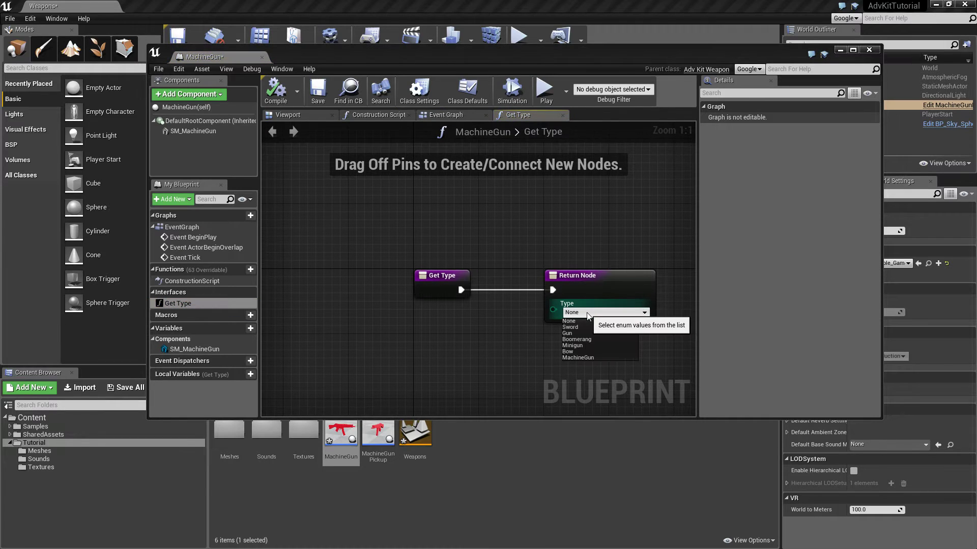
click(569, 359)
click(275, 91)
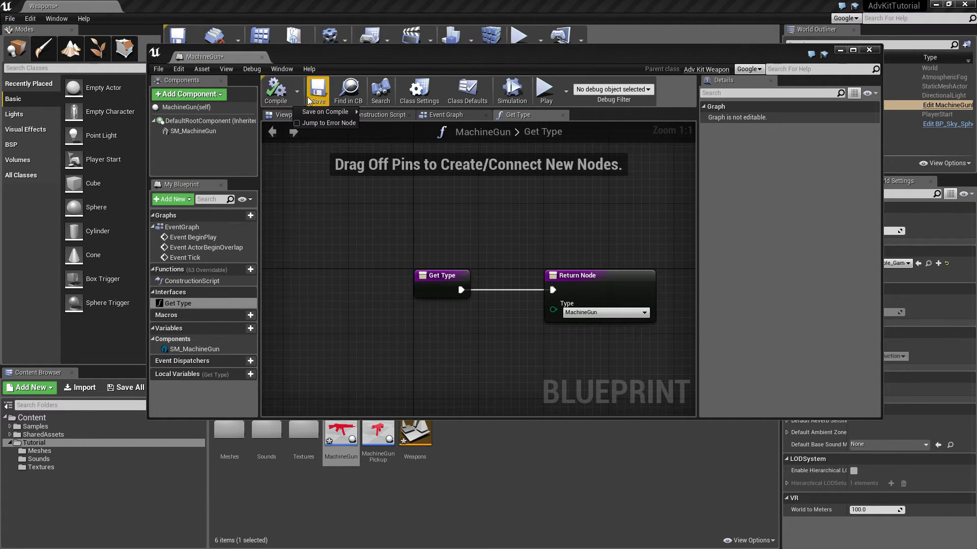
click(318, 91)
middle_click(236, 59)
Play-test the level by collecting and equipping the machine gun to check how the character holds it, then end the session
click(520, 46)
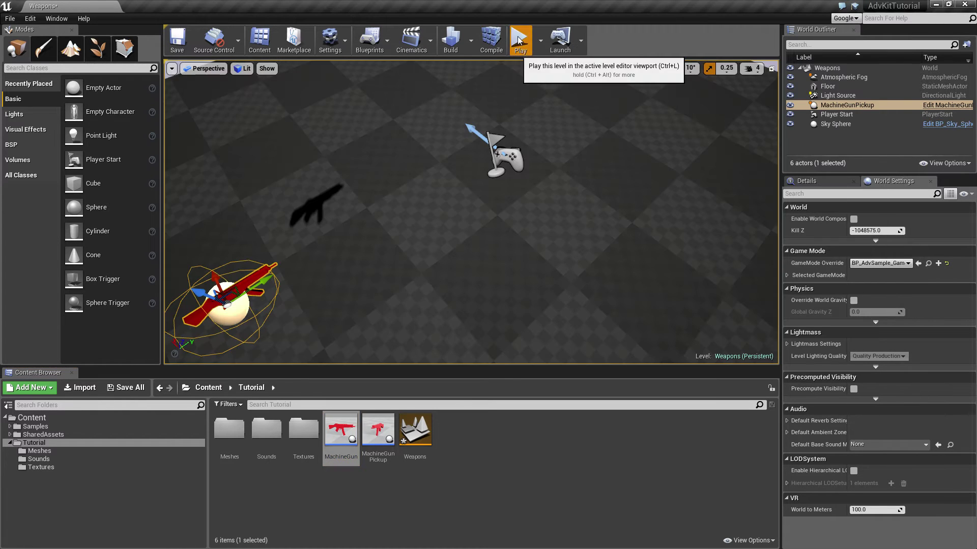
key(w)
key(1)
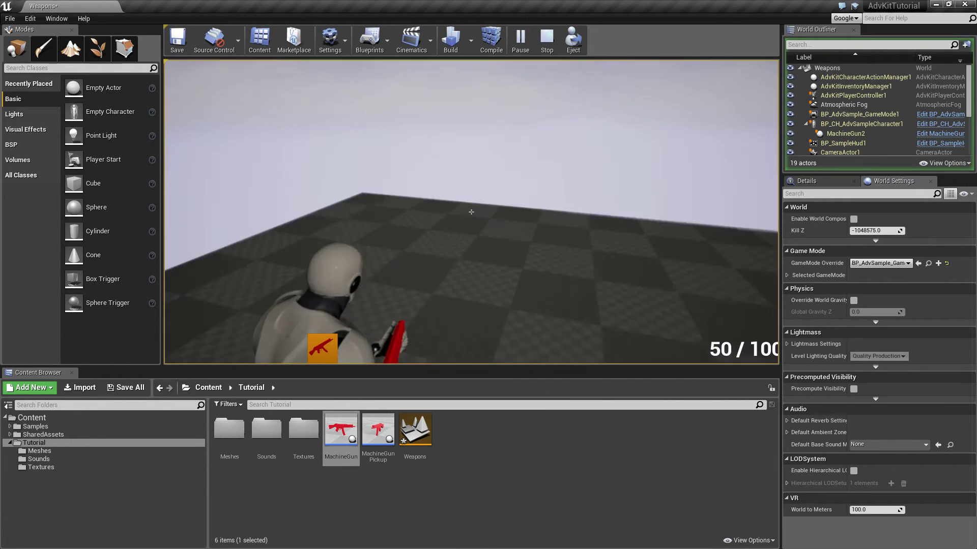
key(Escape)
Enable Use Aim Offset in the MachineGun blueprint's Inventory class defaults
double_click(334, 421)
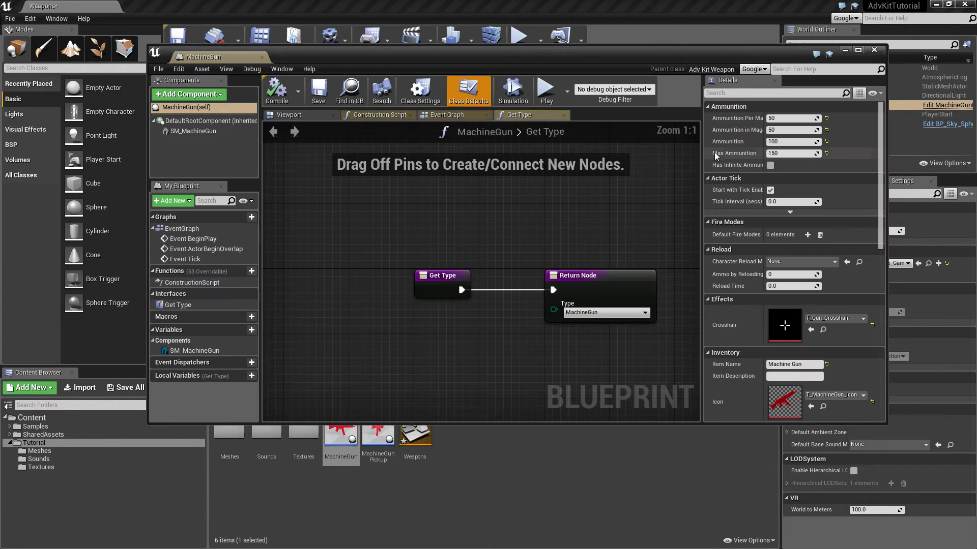
scroll(737, 203, down, 6)
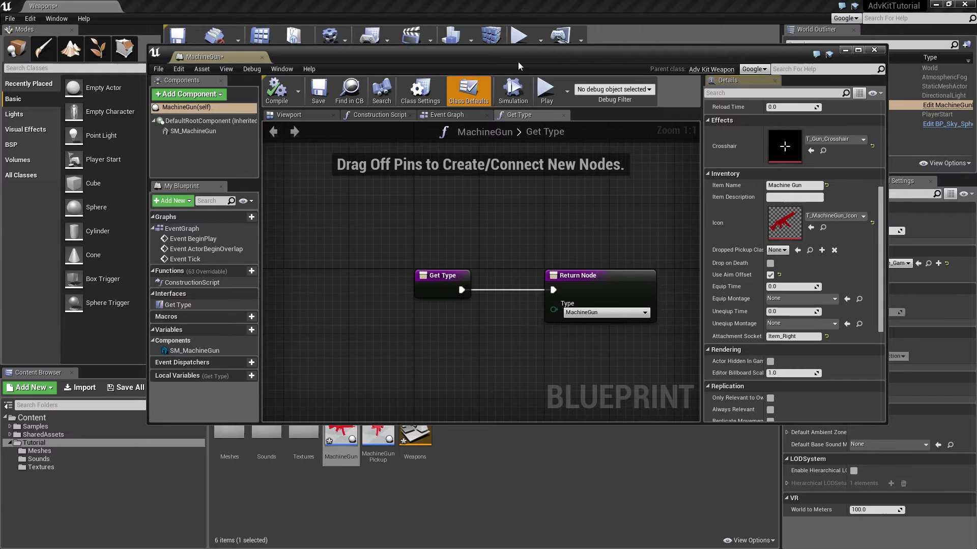
Play-test the machine gun again, aiming up and down and moving in all directions, then end the session
click(524, 36)
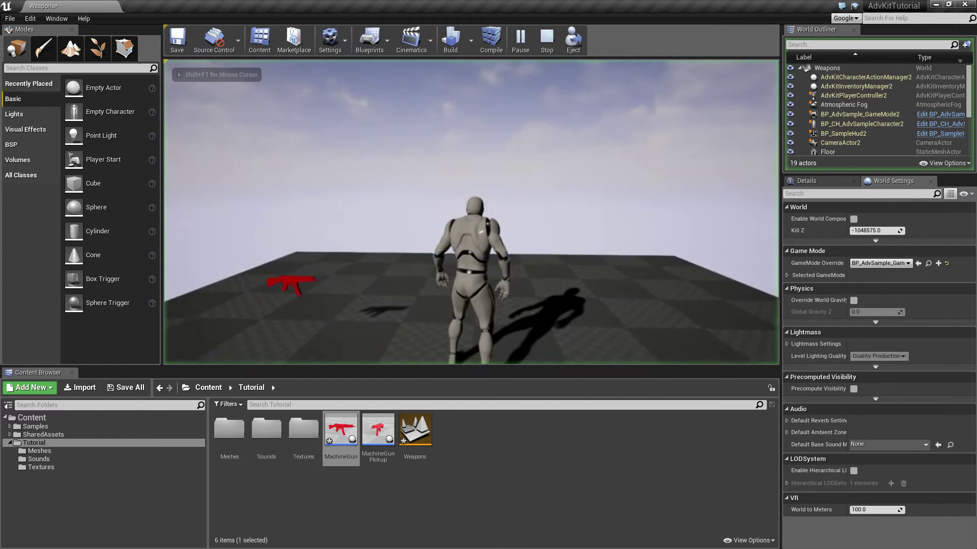
key(w)
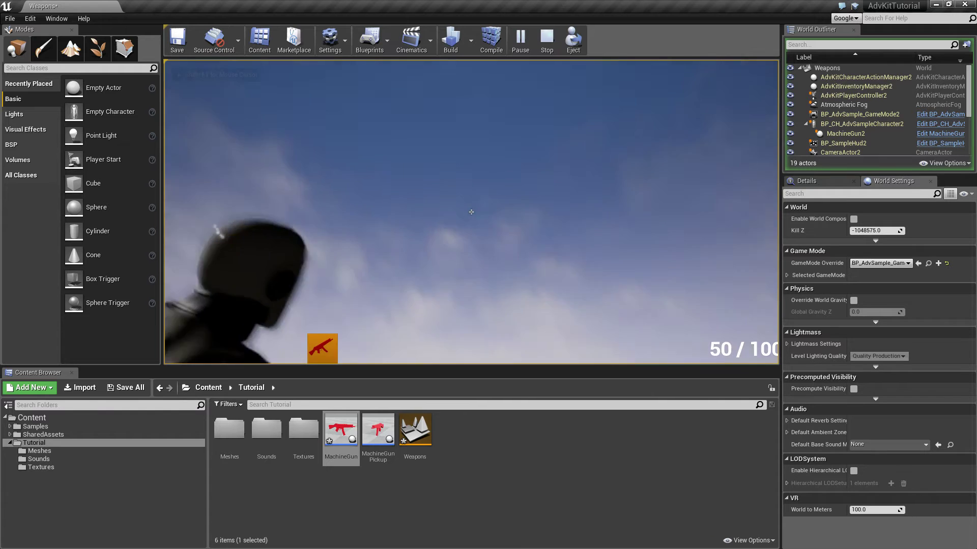
key(w)
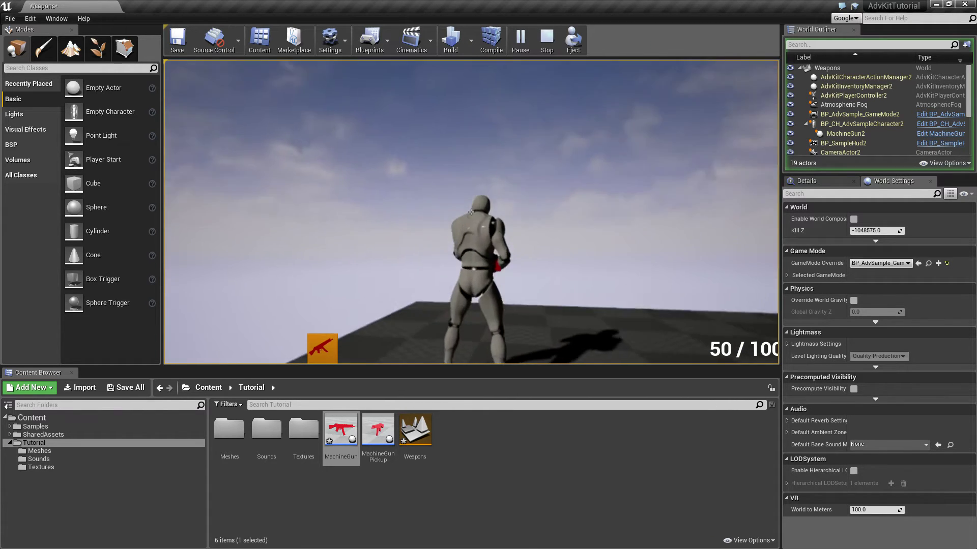
key(d)
key(a)
key(s)
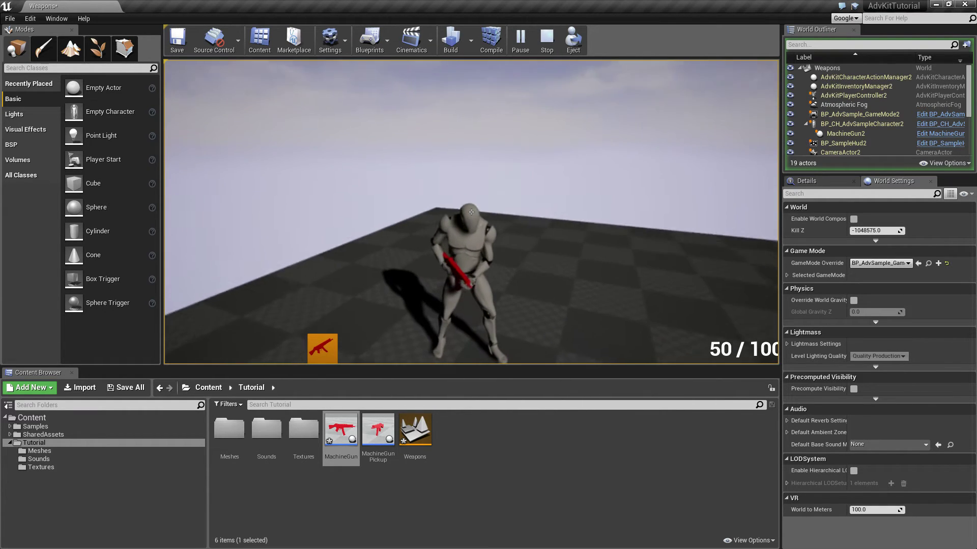
key(Escape)
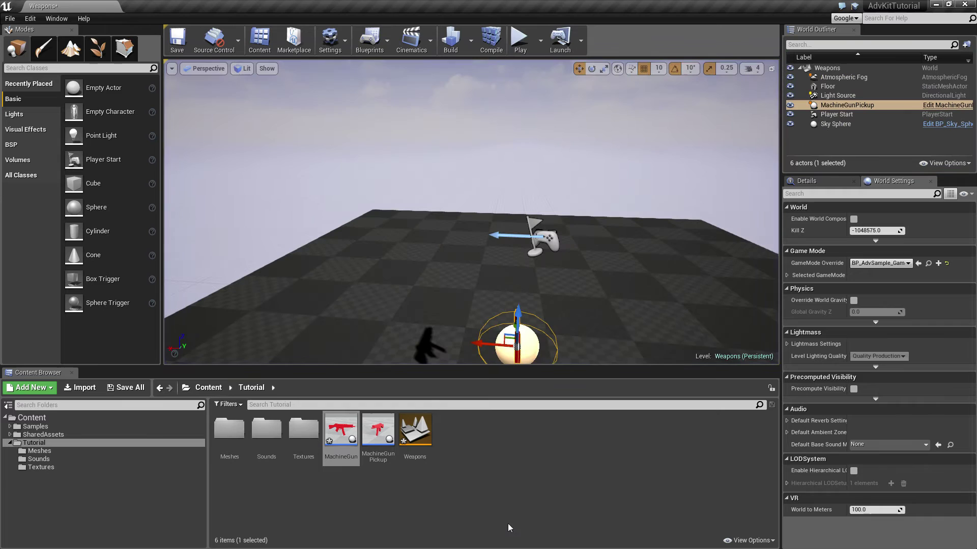
Create a blueprint class based on AdvKitFireModeConfiguration in the Tutorial folder, name it MachineGunPrimaryFire and open it
click(461, 433)
right_click(461, 433)
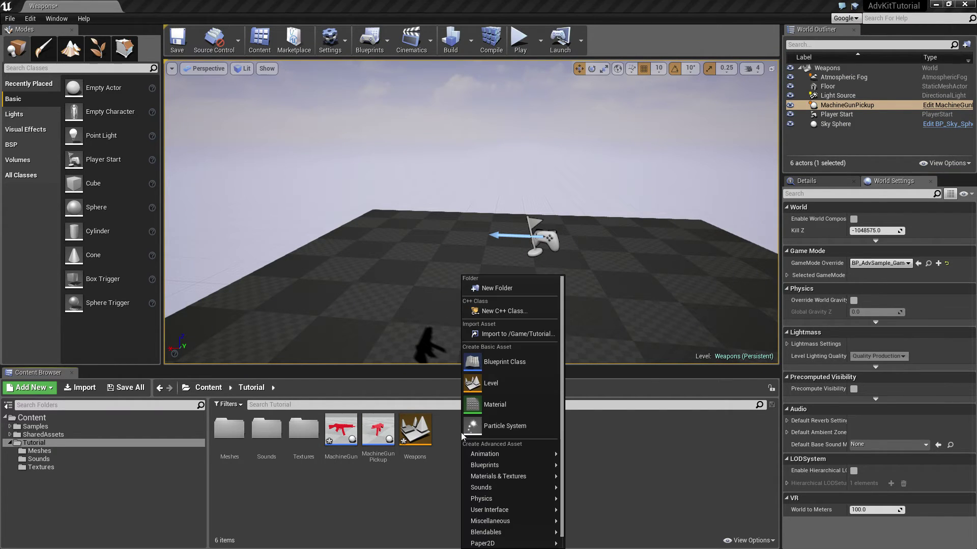
click(502, 362)
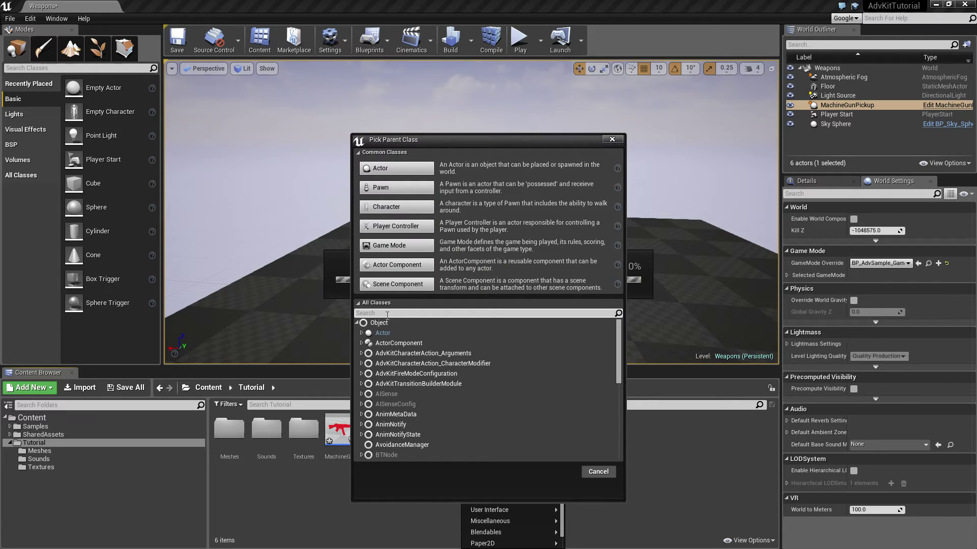
text(fire)
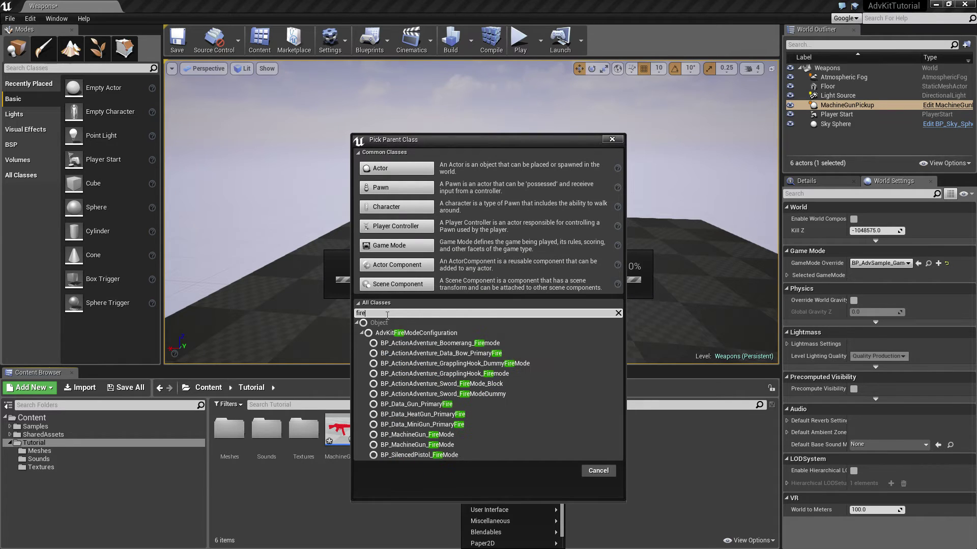
click(401, 333)
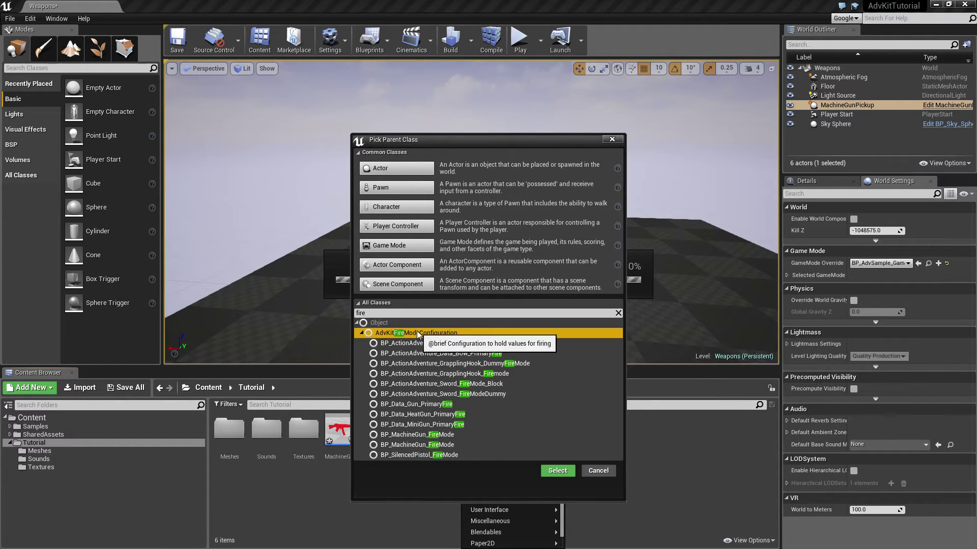
click(557, 472)
text(MachineGun)
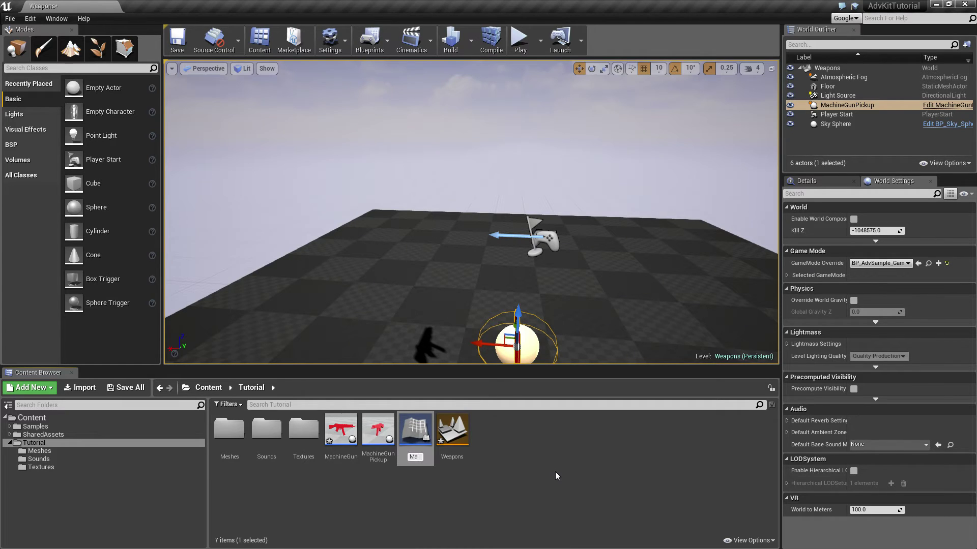
text(PrimaryFire)
key(Return)
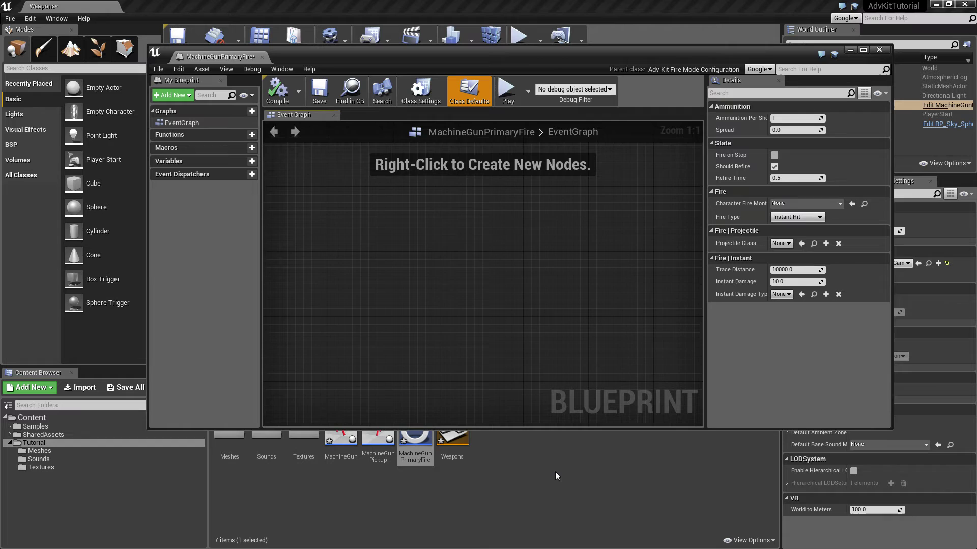
Set the Refire Time of MachineGunPrimaryFire to 0.1, widening the property name column to read the full labels
drag(534, 56, 469, 35)
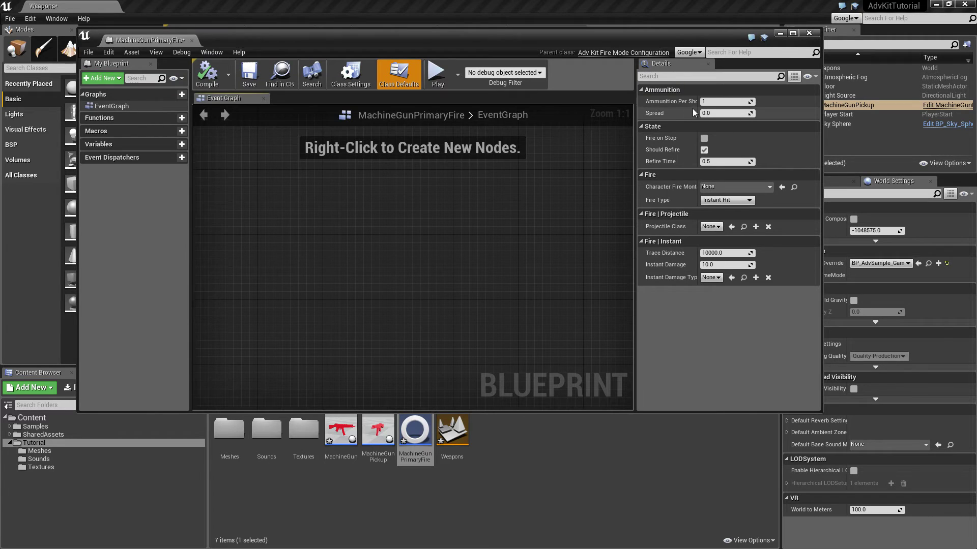
drag(696, 108, 711, 108)
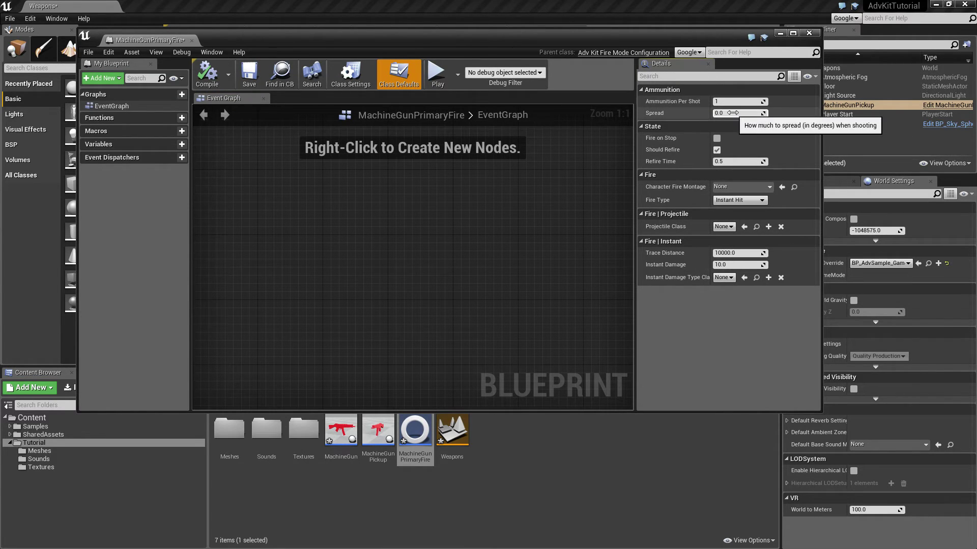
click(728, 161)
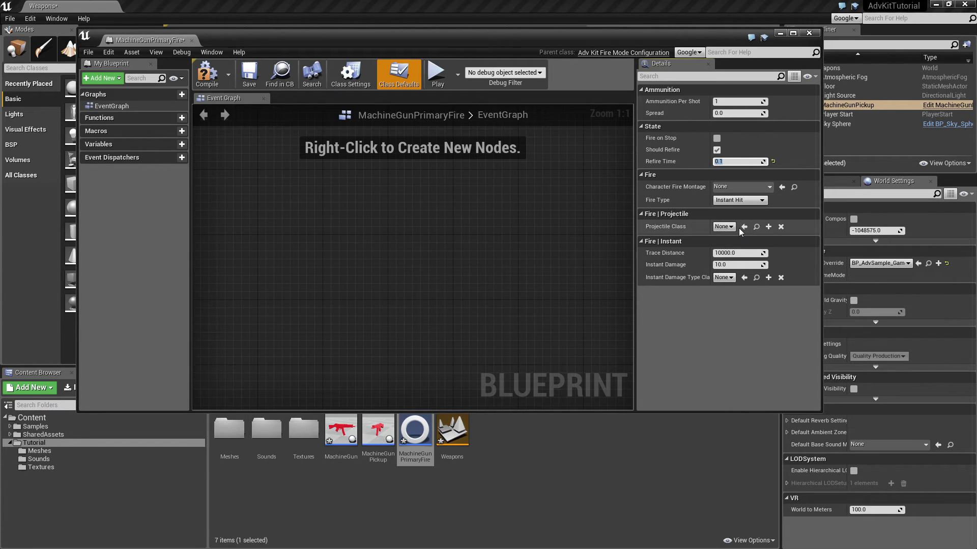
click(740, 202)
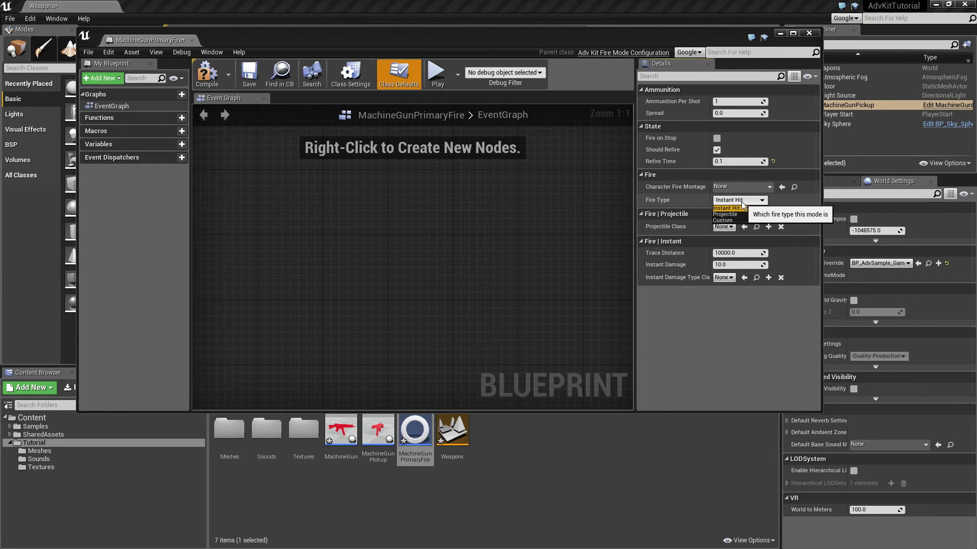
click(740, 201)
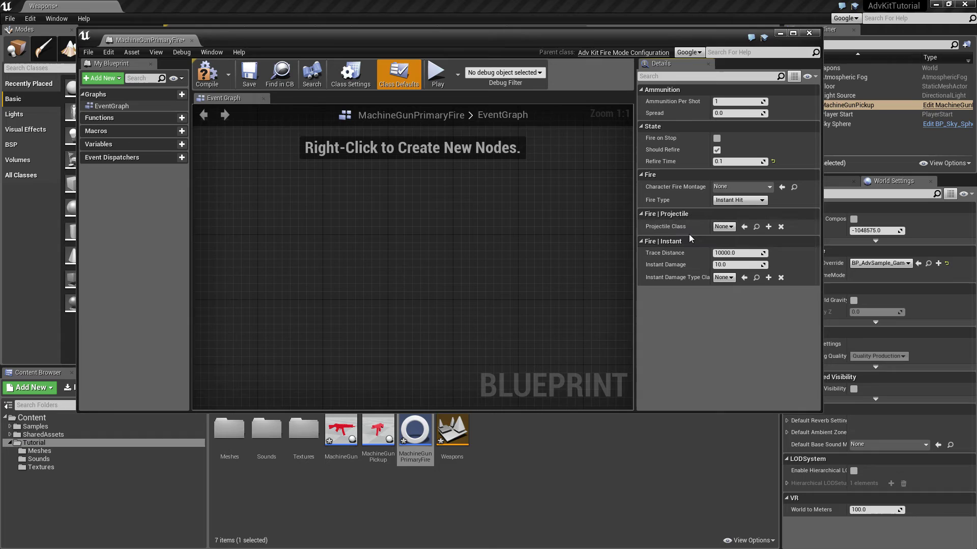
click(725, 227)
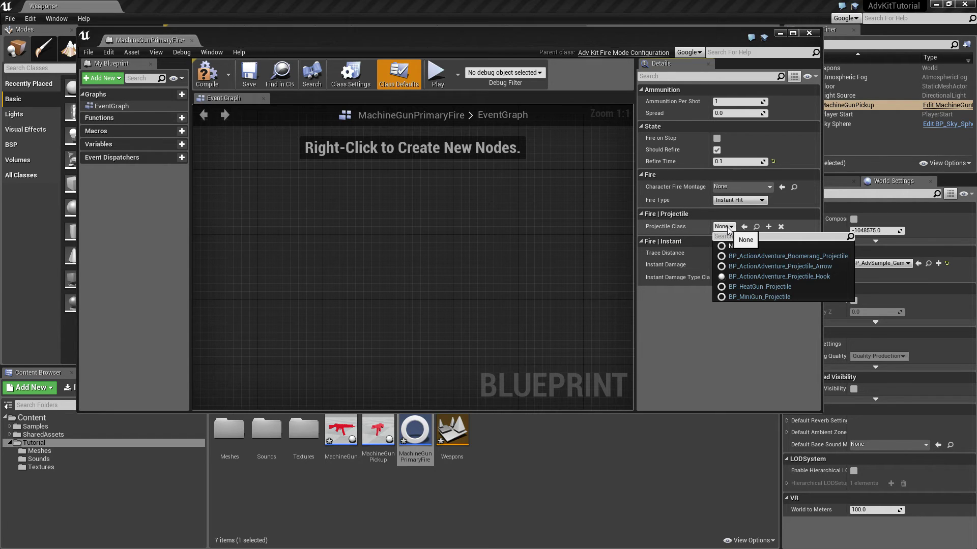
click(728, 227)
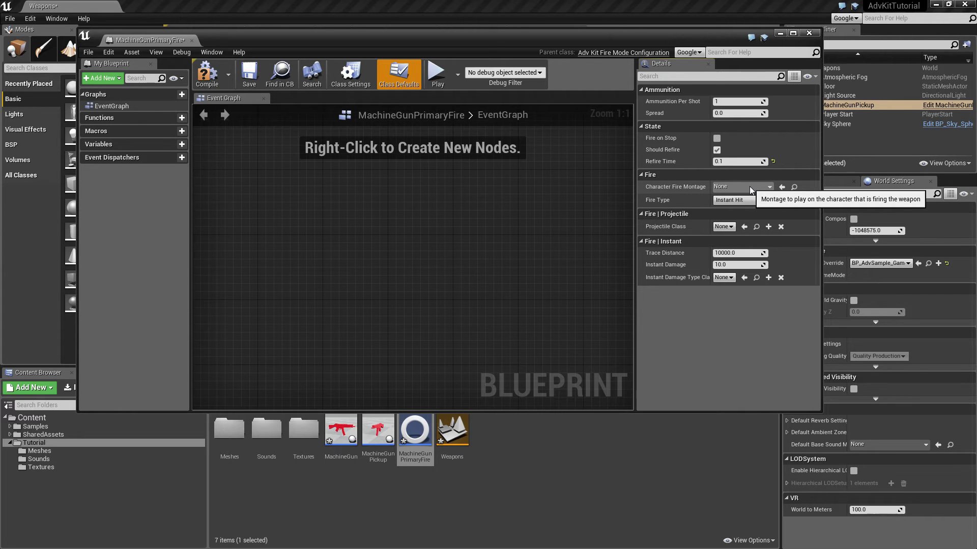
Set the Character Fire Montage of MachineGunPrimaryFire to AM_Fire_Rifle_Hip
click(749, 186)
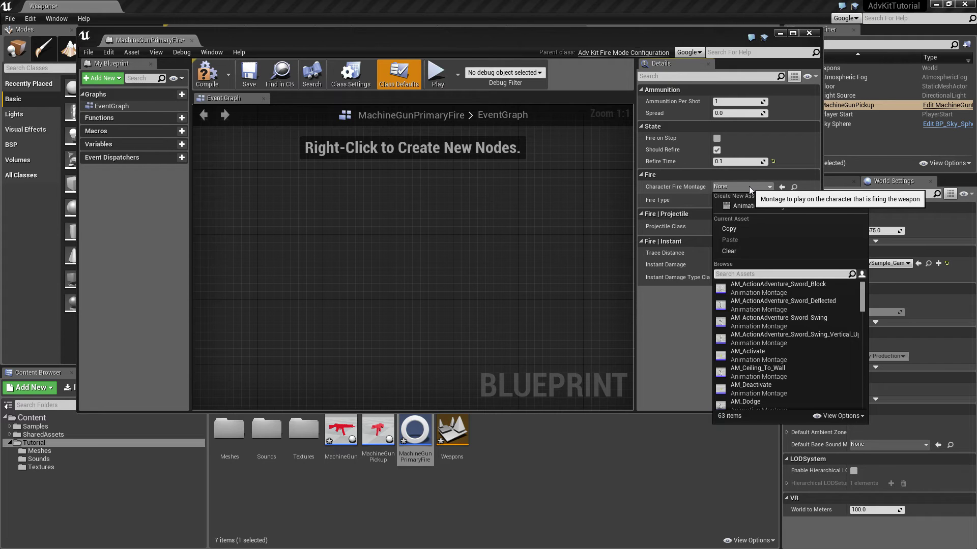
text(rifle)
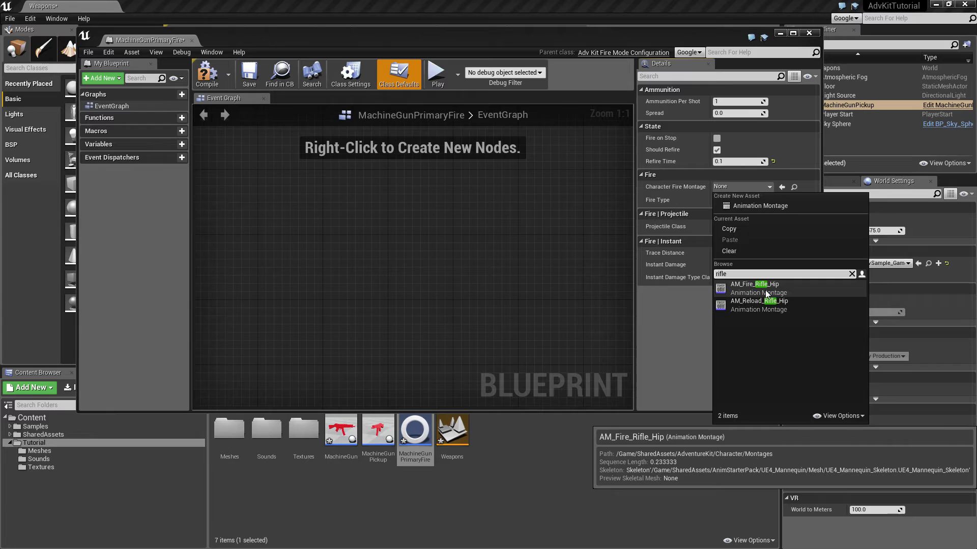
click(767, 294)
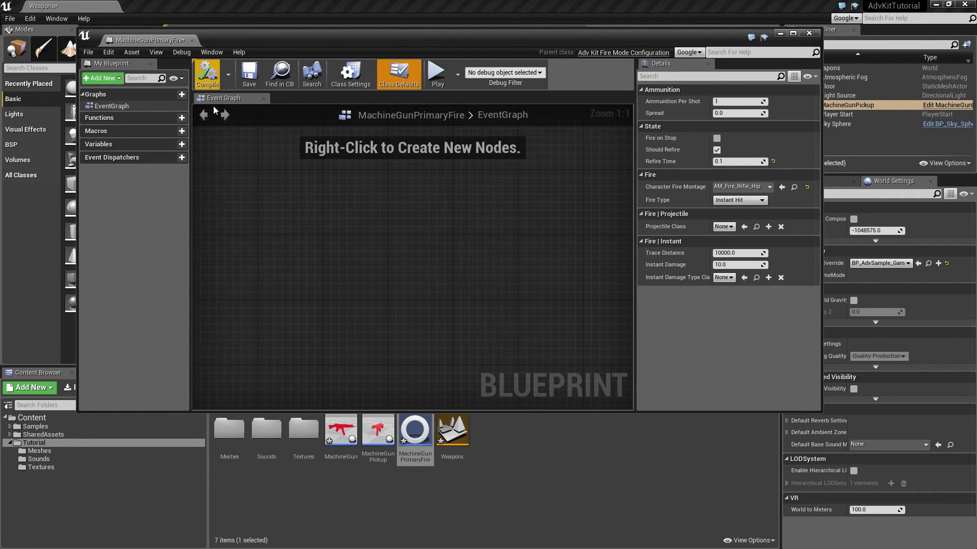
Add MachineGunPrimaryFire as an element of MachineGun's Default Fire Modes, compile the blueprint and close both blueprint editors
double_click(341, 431)
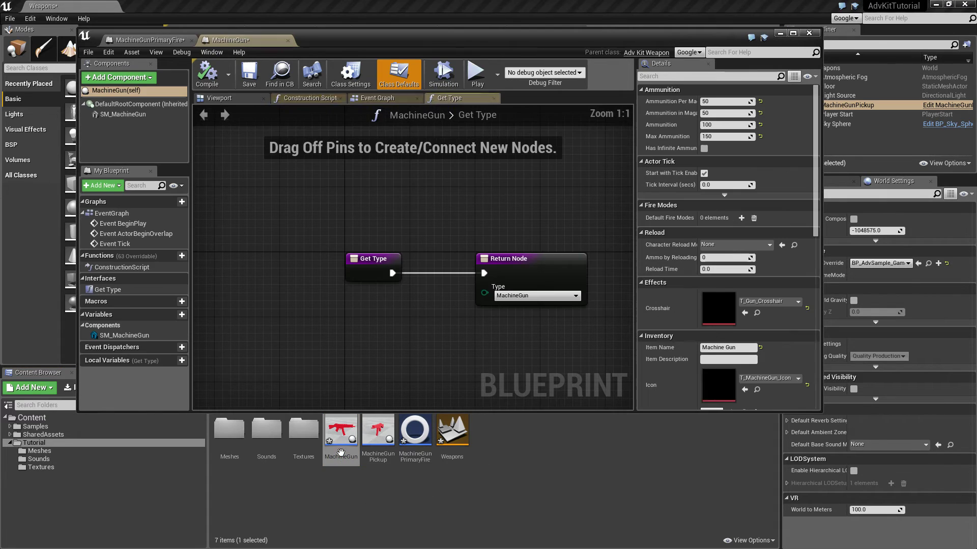
click(741, 217)
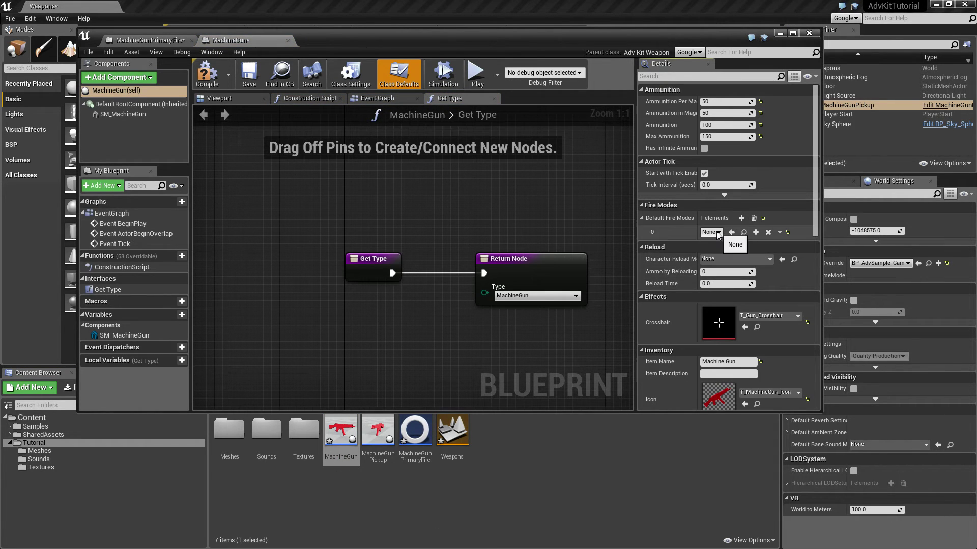
click(415, 431)
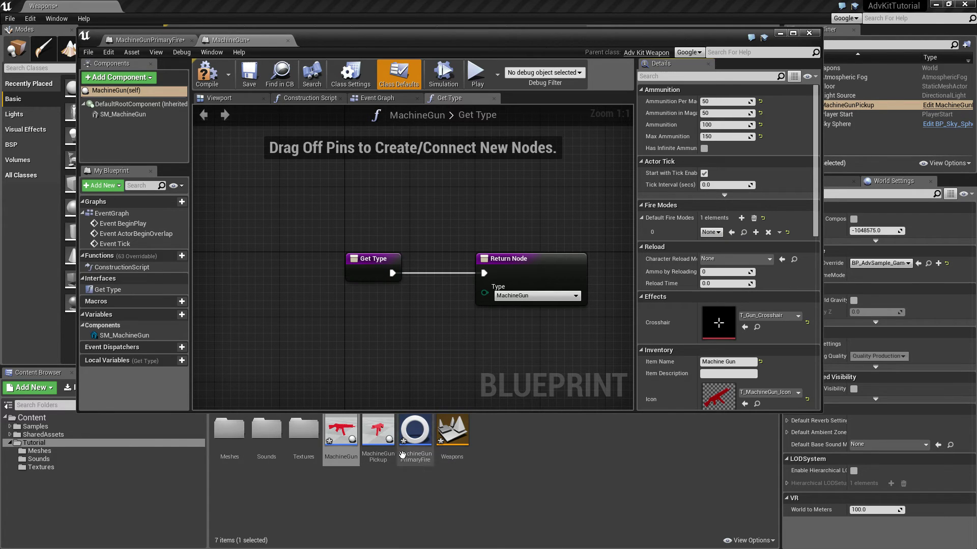
click(731, 232)
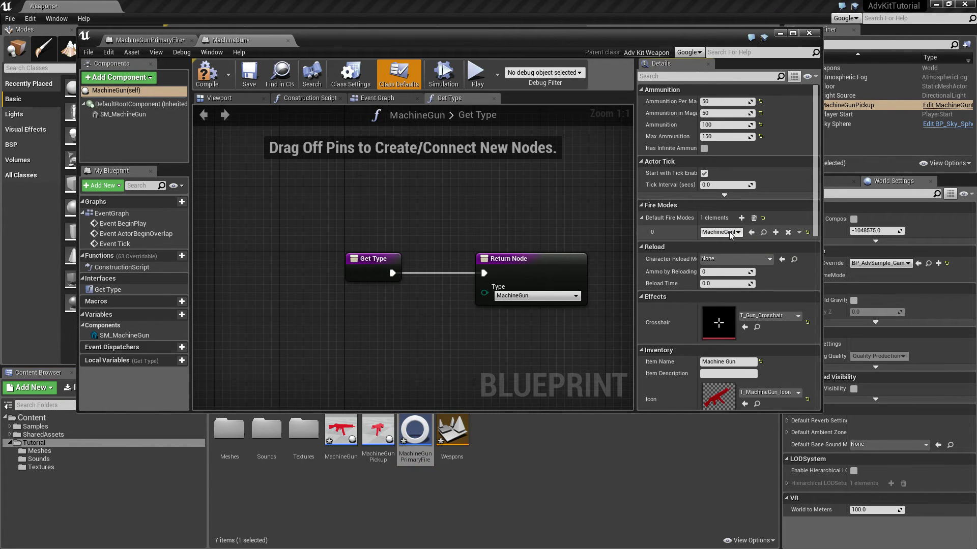
click(214, 75)
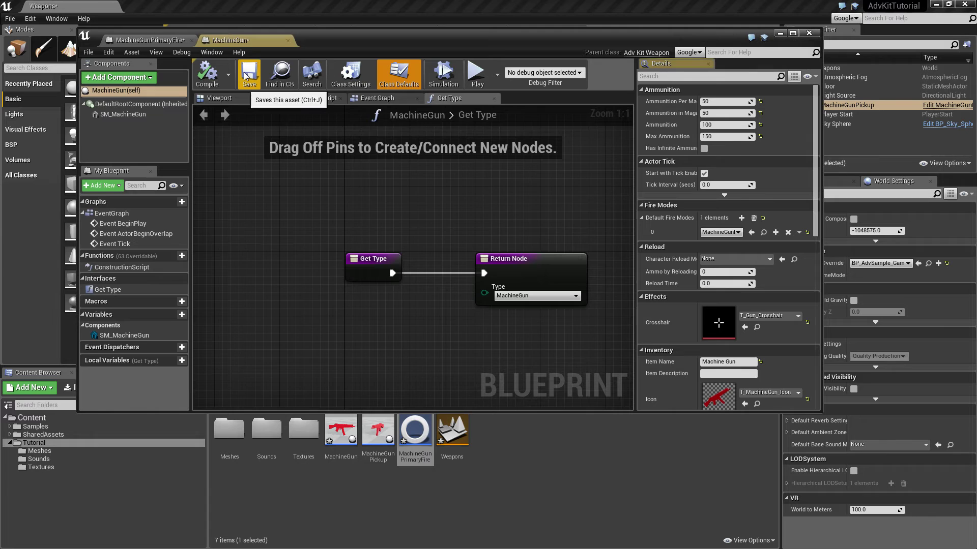
middle_click(249, 45)
middle_click(167, 41)
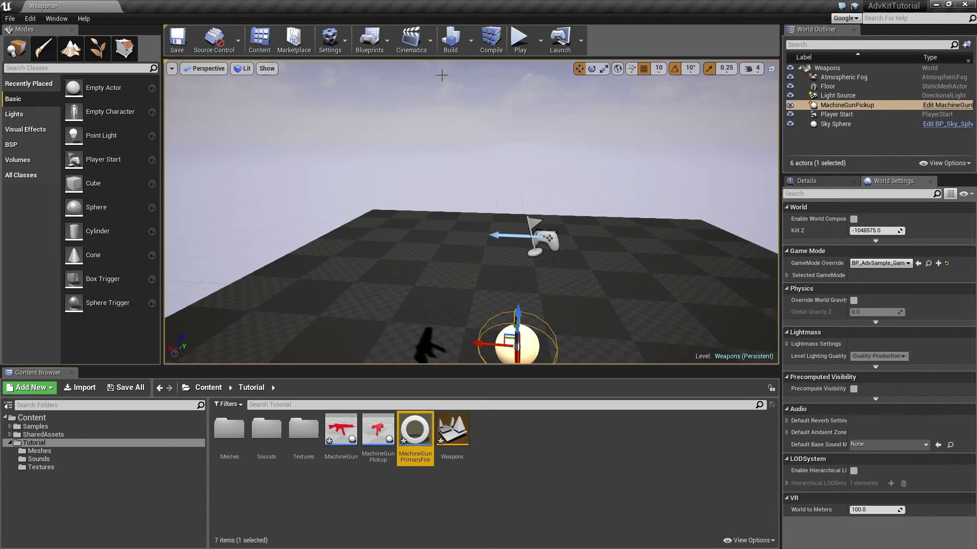
Play-test the machine gun by equipping it, aiming and firing continuously until all ammunition is used, and end the session
click(519, 39)
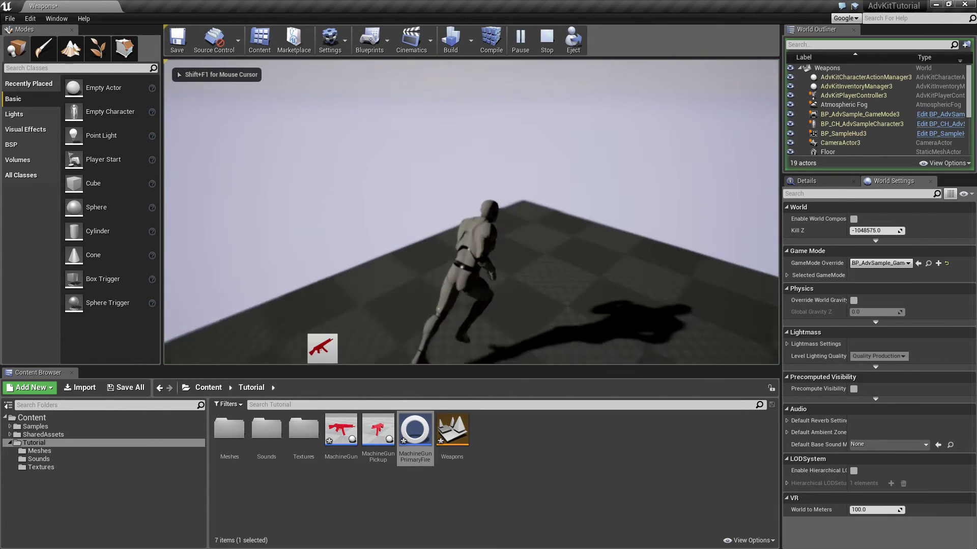
key(1)
right_click(471, 212)
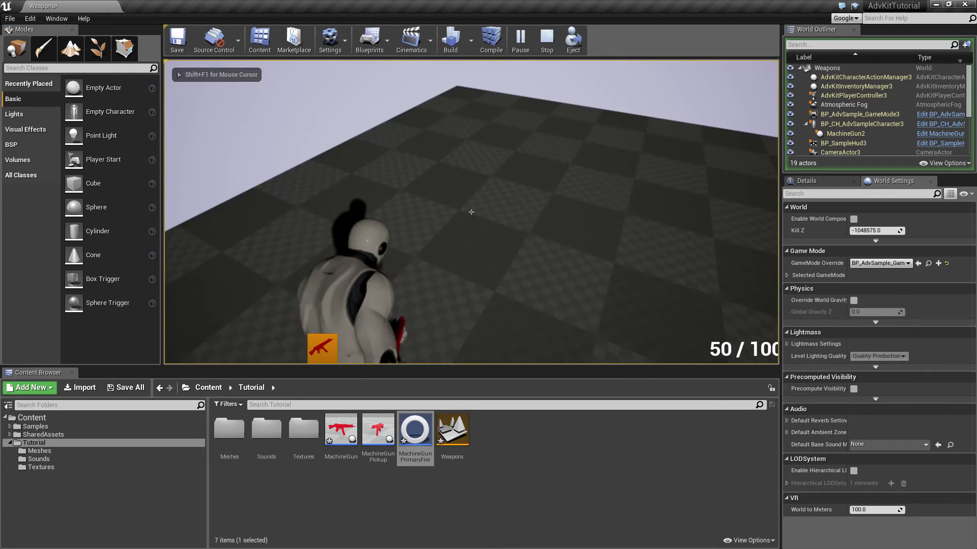
drag(471, 212, 472, 212)
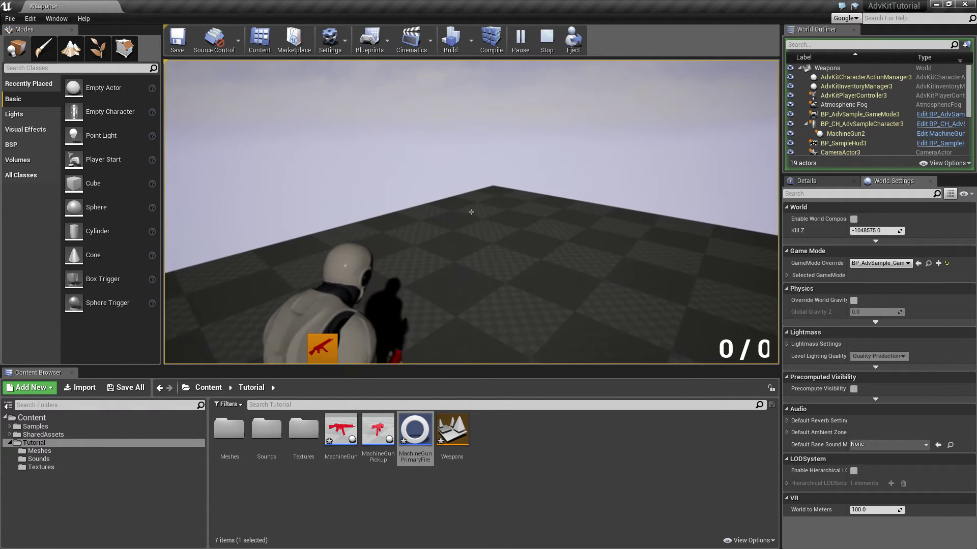
key(Escape)
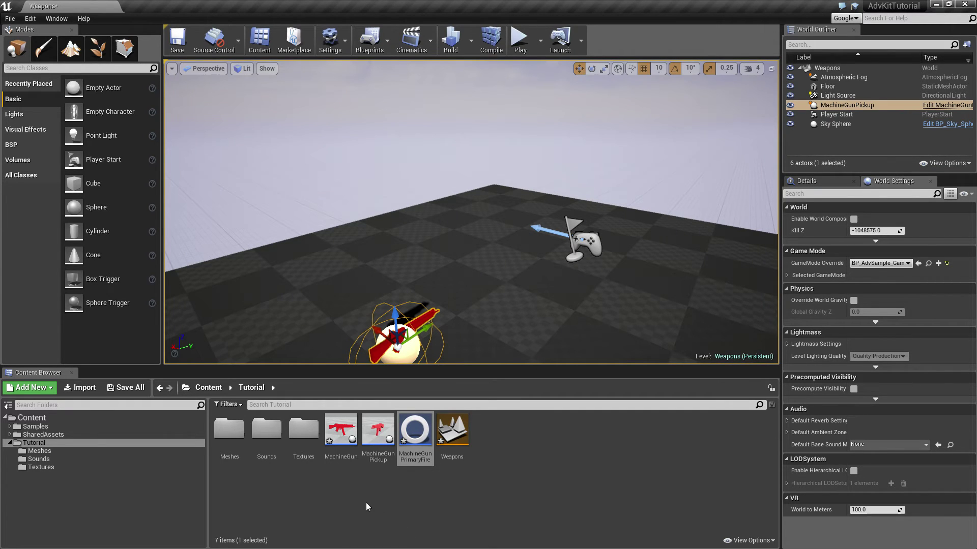
Set MachineGun's Character Reload Montage to AM_Reload_Rifle_Hip and Ammo by Reloading to 50, and compile the blueprint
double_click(341, 430)
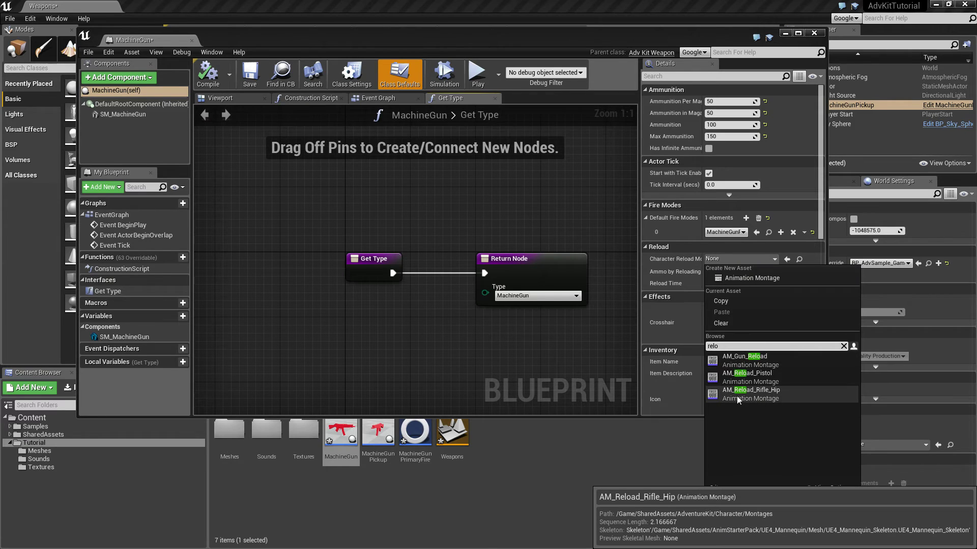
click(774, 396)
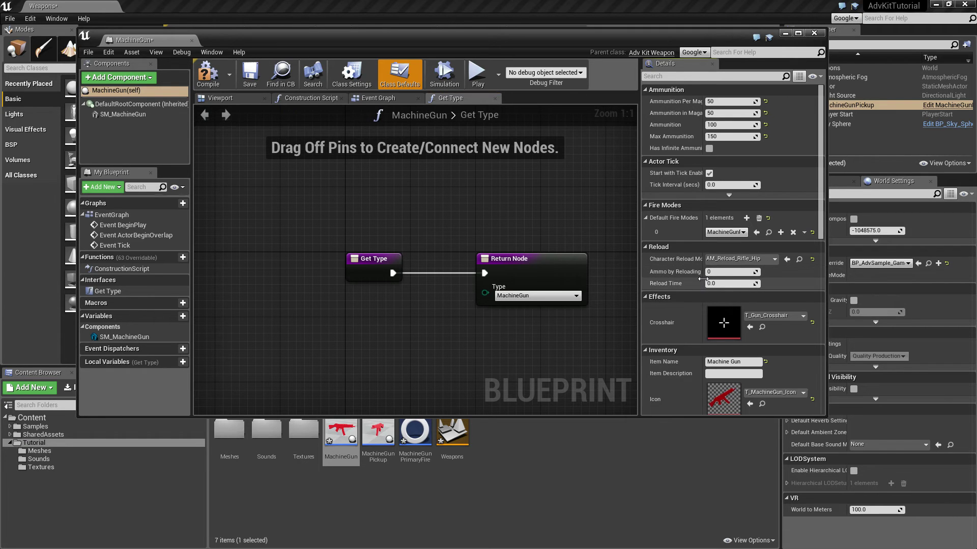
drag(702, 279, 710, 277)
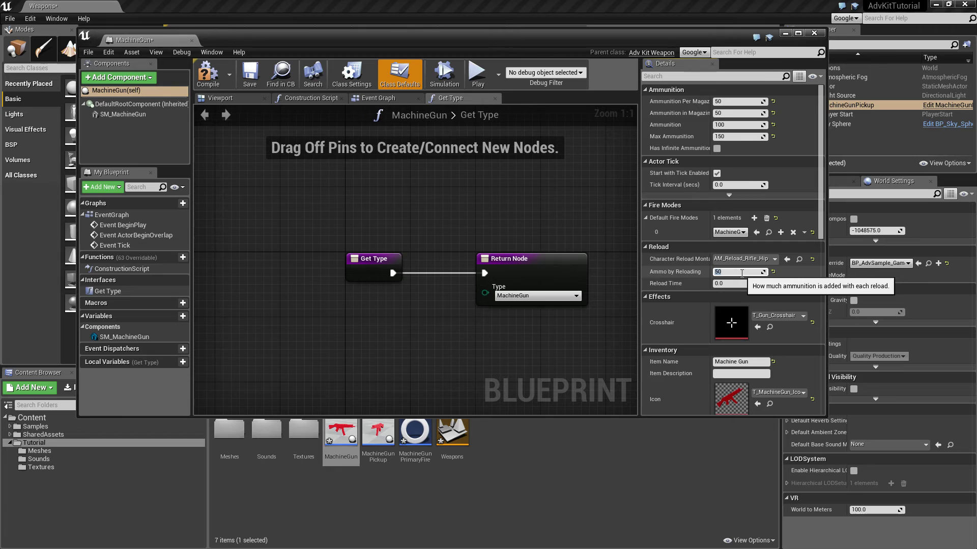
click(220, 84)
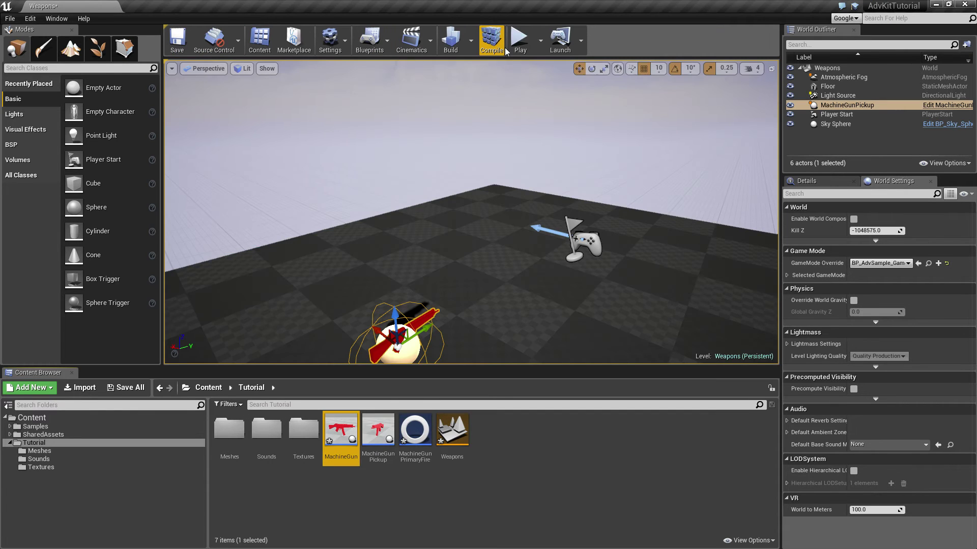
Start a play session, equip the machine gun and fire it in several bursts
click(490, 38)
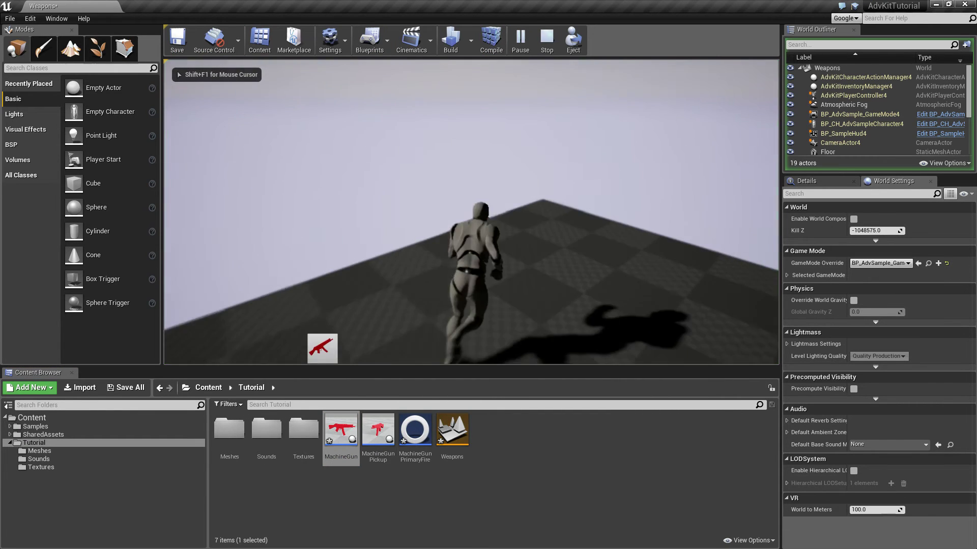
key(1)
click(471, 213)
click(471, 213)
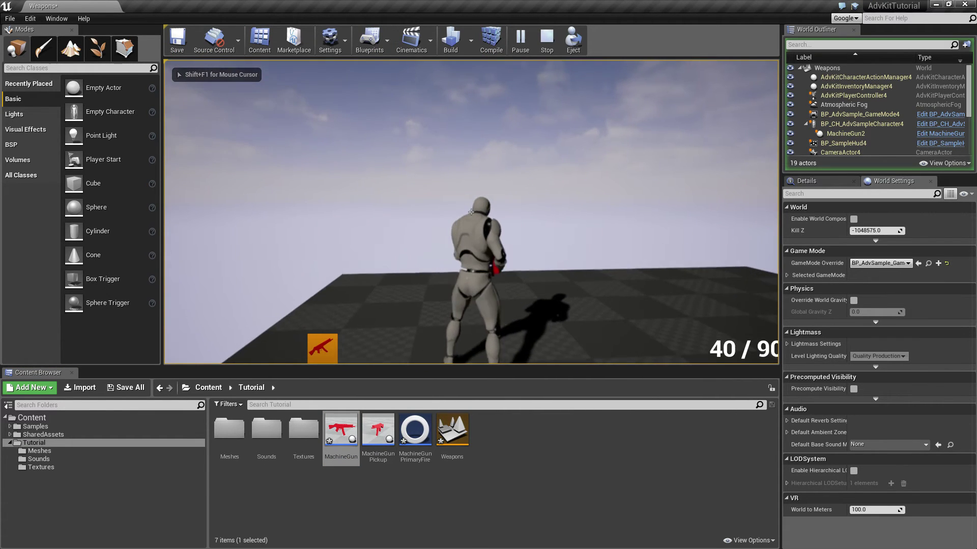
click(471, 213)
click(471, 213)
click(471, 212)
click(471, 213)
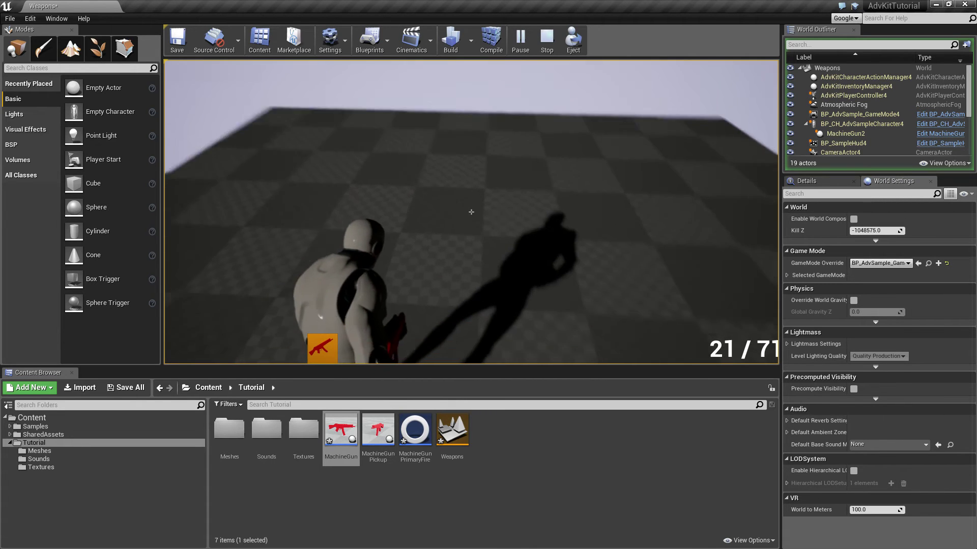
click(471, 212)
Test reloading the machine gun, fire it again and end the play session
key(r)
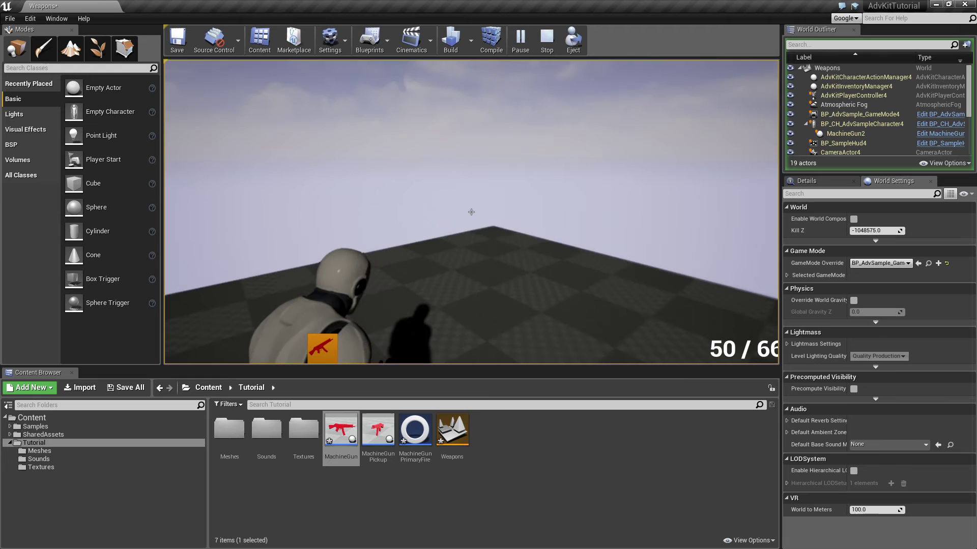
click(471, 212)
drag(471, 212, 471, 212)
key(Escape)
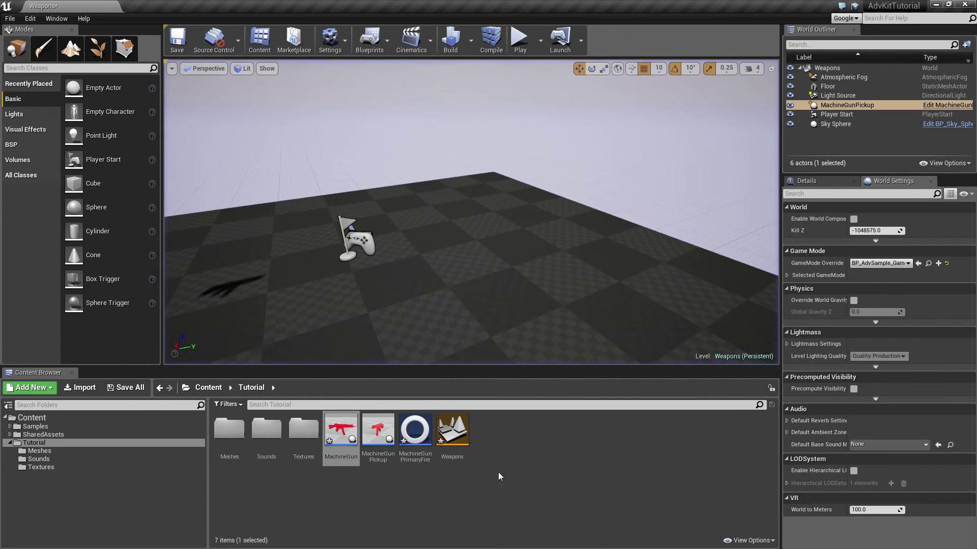
Create a blueprint class based on AdvKitAmmunitionPickup in the Tutorial folder, name it MachineGunAmmo and open it
right_click(498, 434)
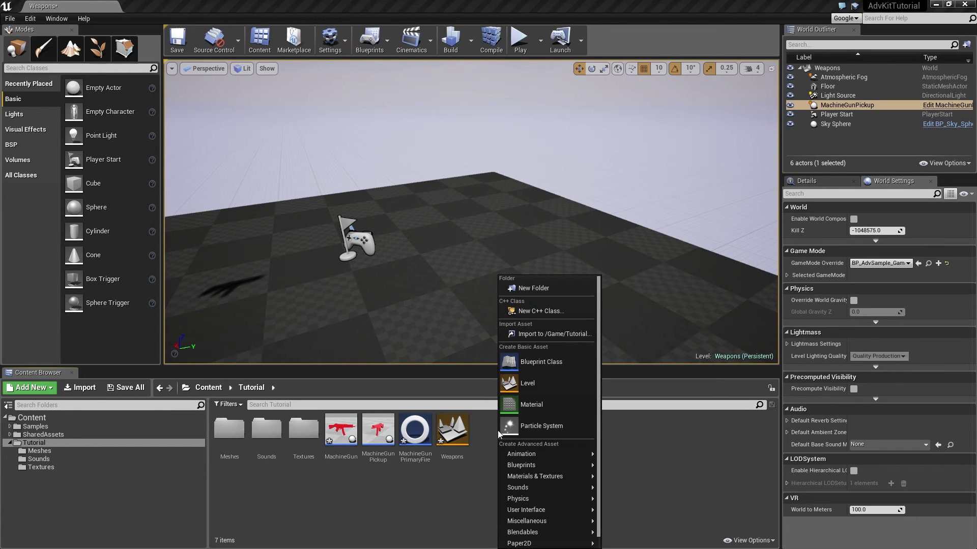
click(535, 363)
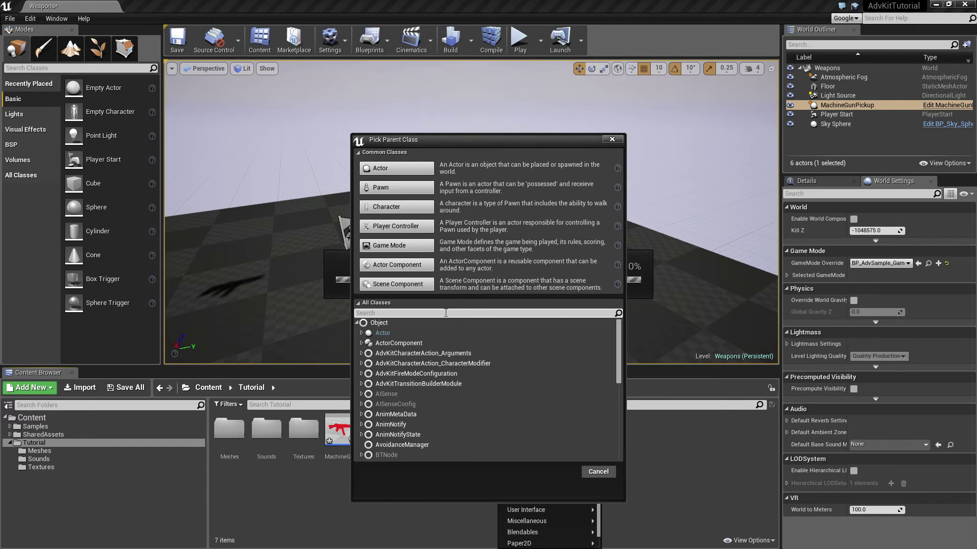
text(amm)
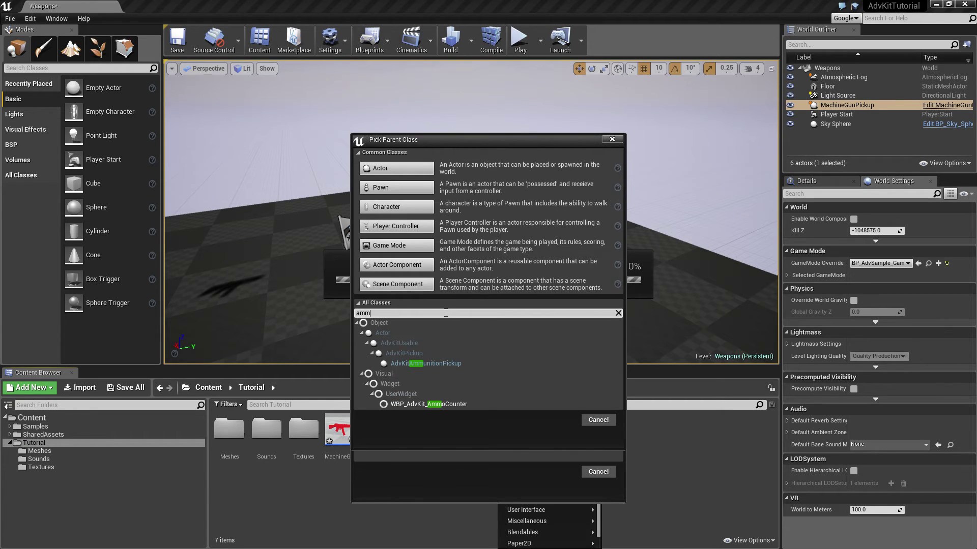
click(429, 363)
click(560, 420)
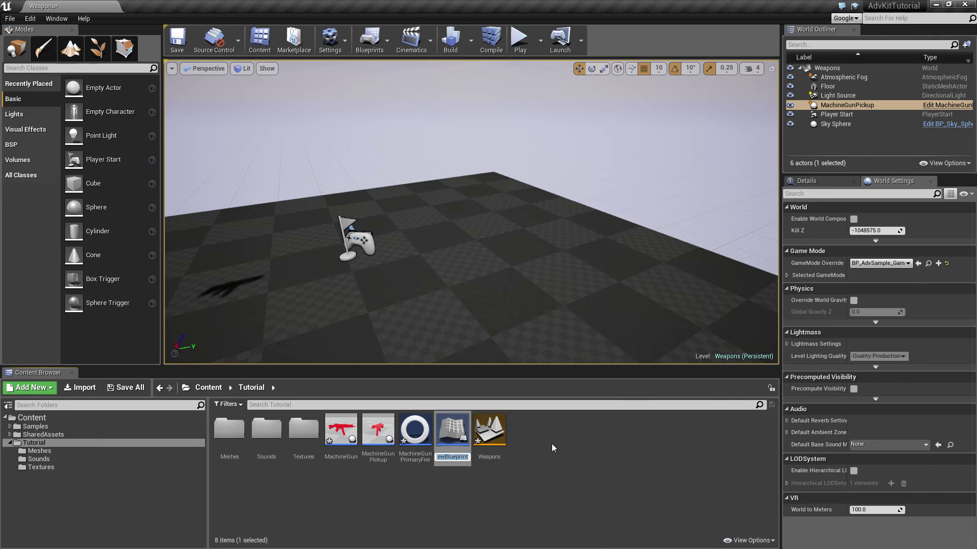
text(MachineGun)
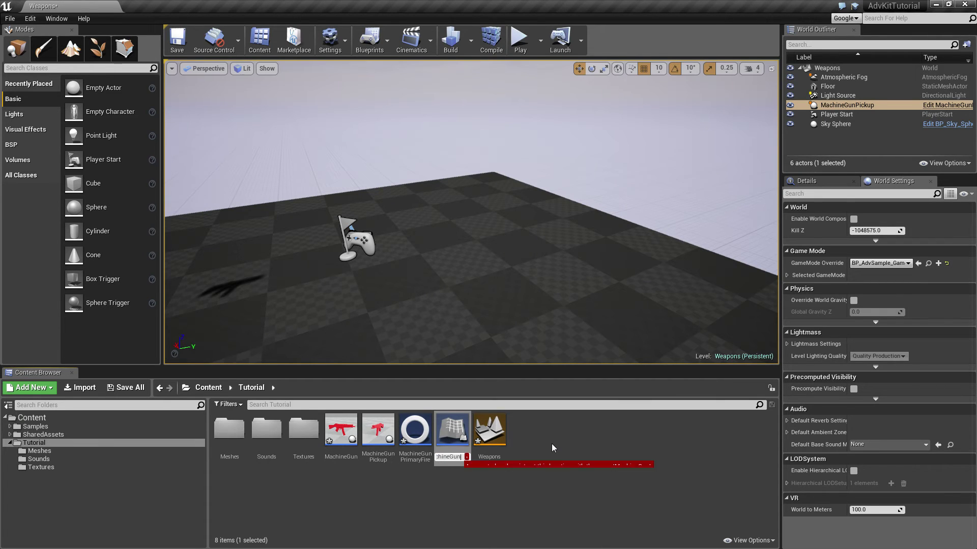
text(Ammo)
key(Return)
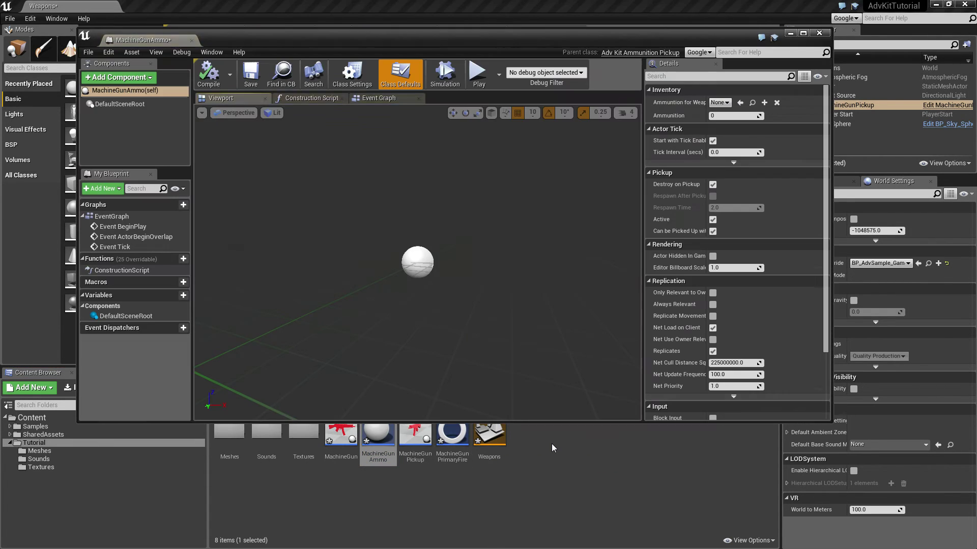
Add a Cube component to MachineGunAmmo and scale it down to about 0.42 in Y and 0.53 in Z
click(132, 77)
text(cub)
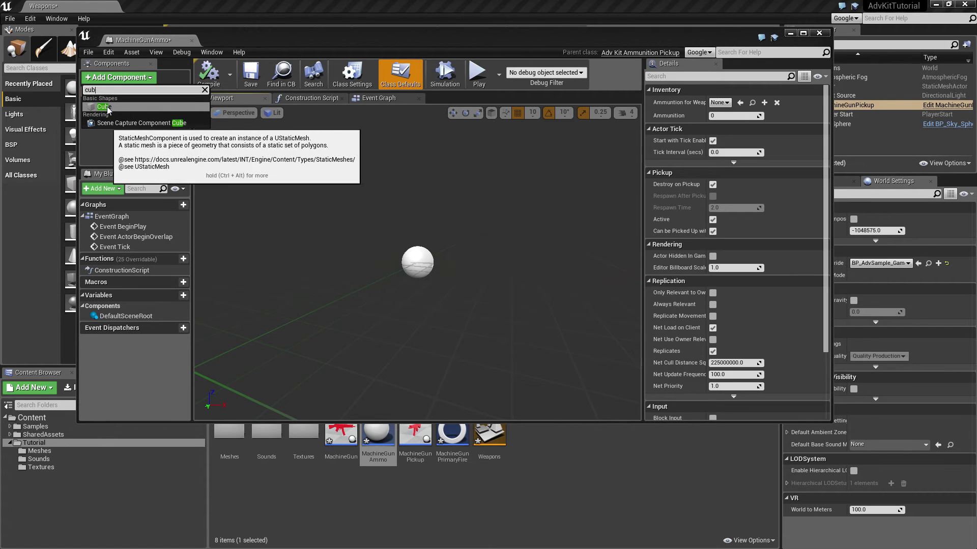
click(110, 106)
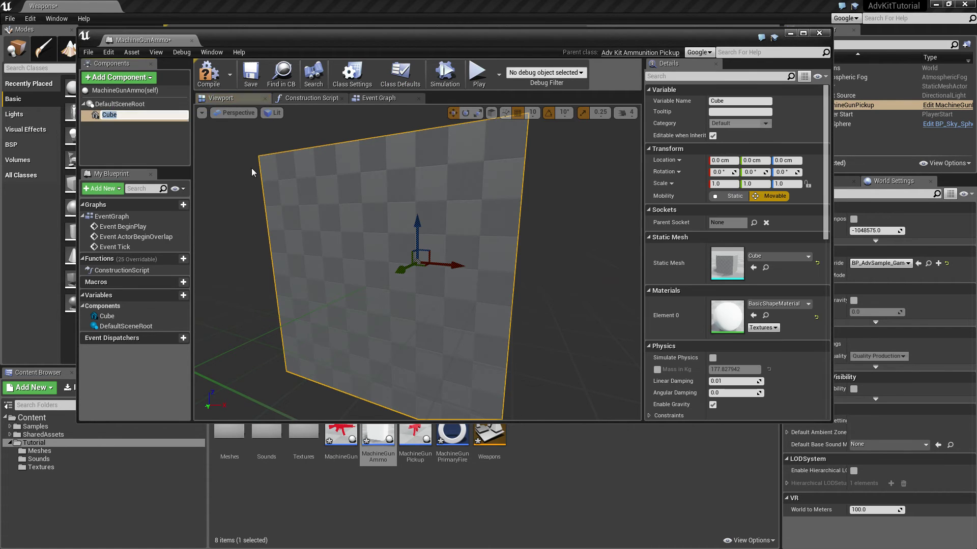
key(f)
key(e)
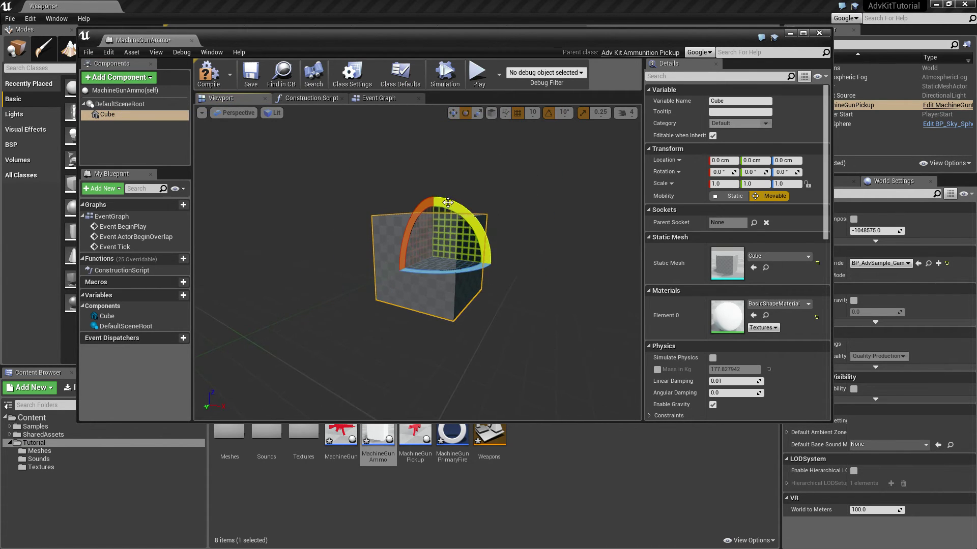
key(r)
drag(431, 220, 430, 253)
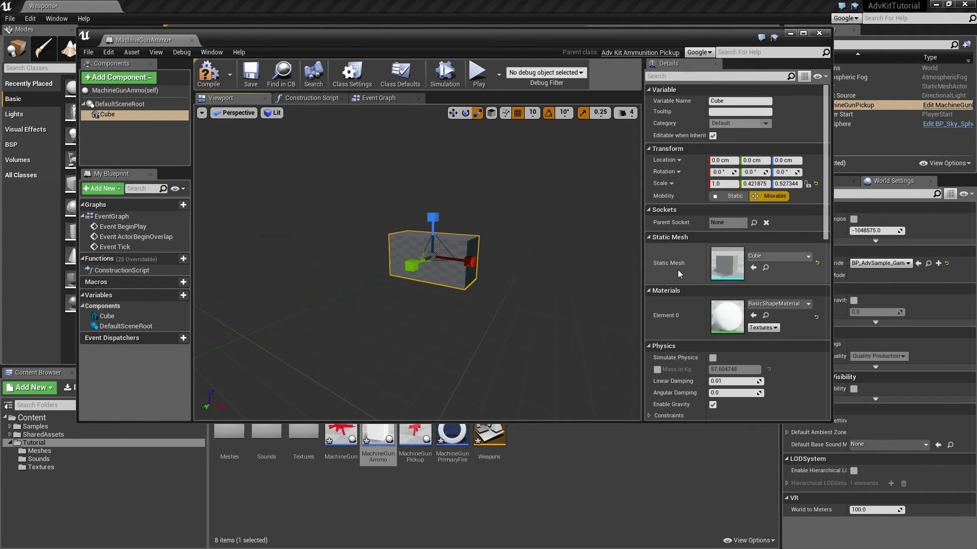
Add a Box Collision component, stretch it to about 1.83 in X so it encloses the cube, and check its collision preset
click(141, 79)
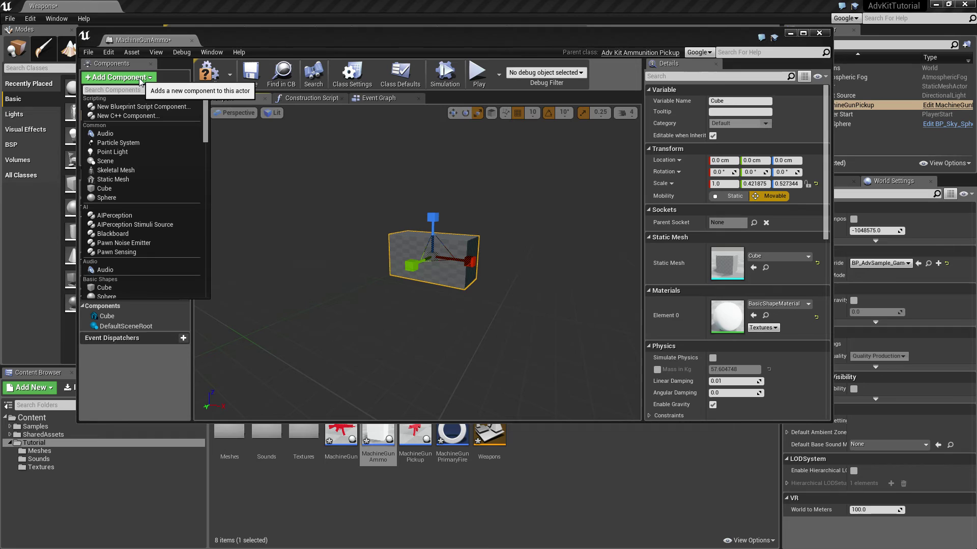
text(box)
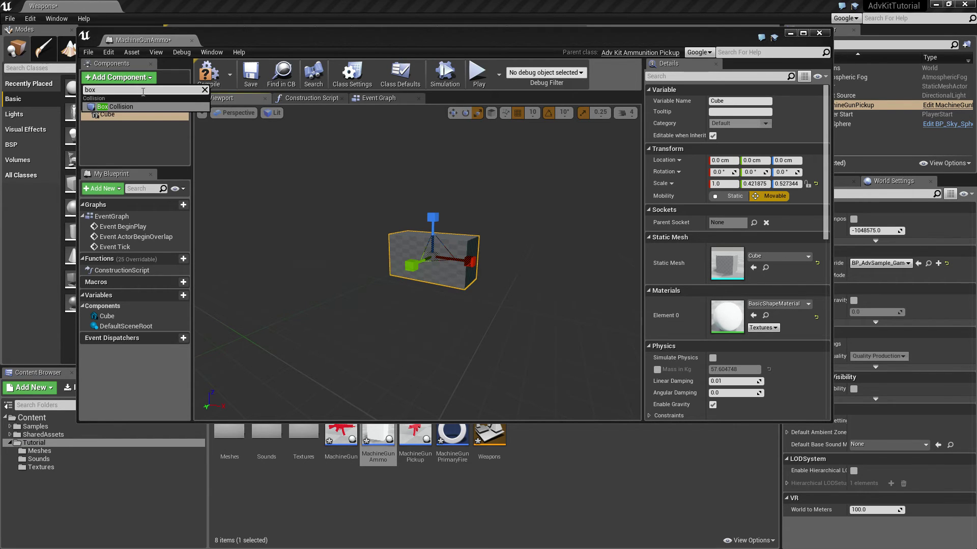
click(130, 105)
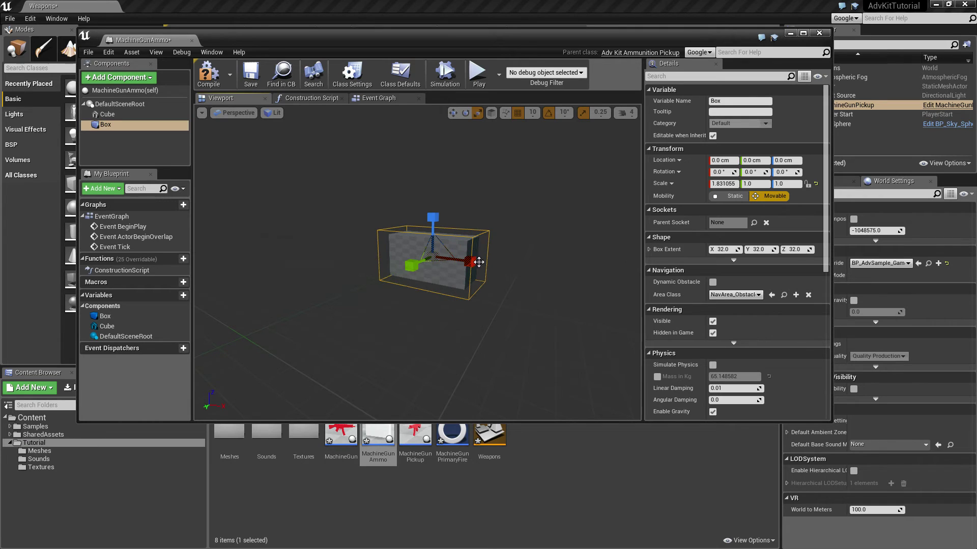
scroll(792, 318, down, 8)
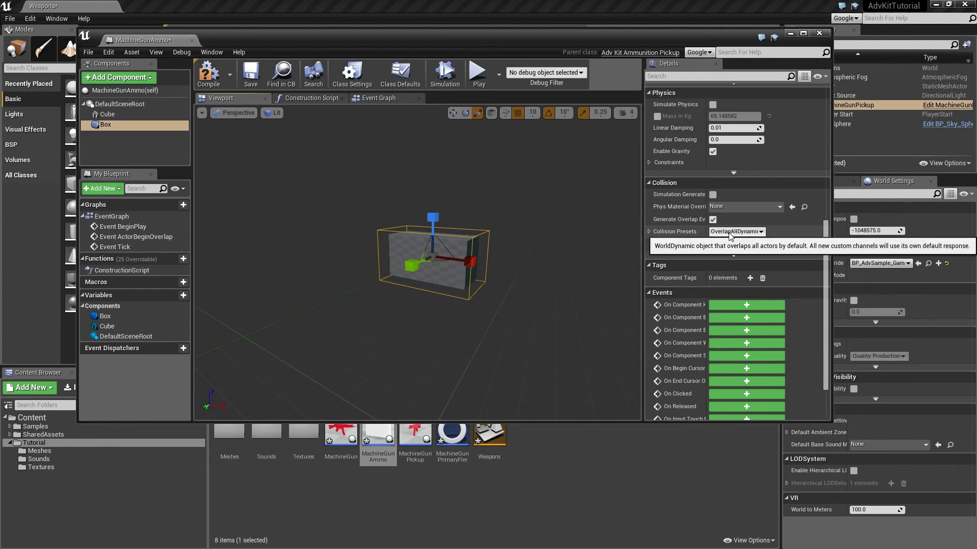
scroll(720, 276, up, 8)
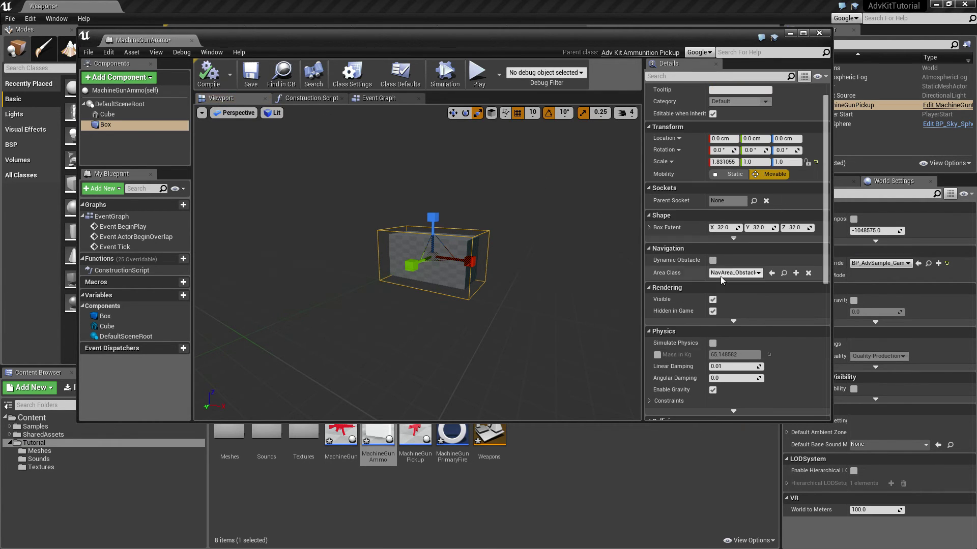
Set MachineGunAmmo's class defaults to give 25 ammunition for the MachineGun weapon, and compile, save and close the blueprint
click(125, 90)
scroll(668, 169, up, 2)
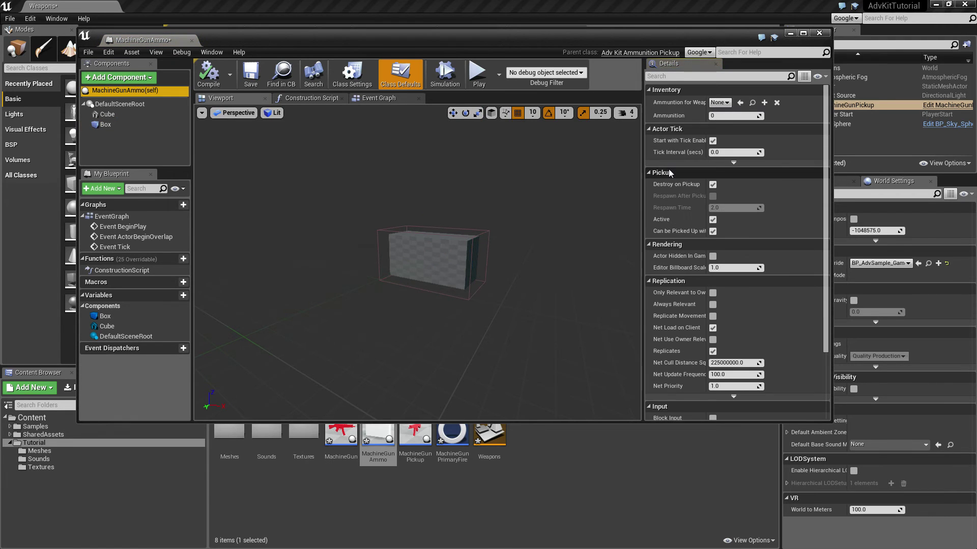
click(339, 451)
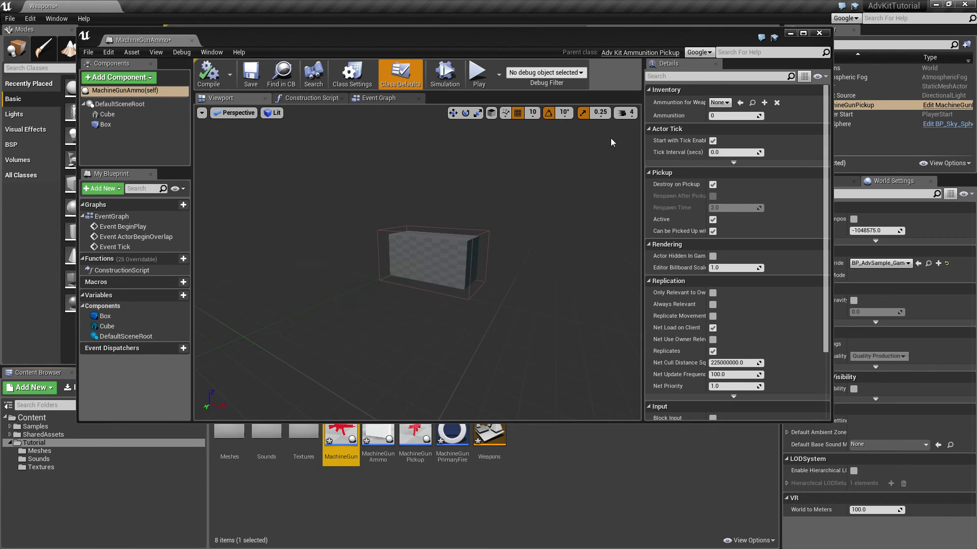
click(744, 104)
click(744, 104)
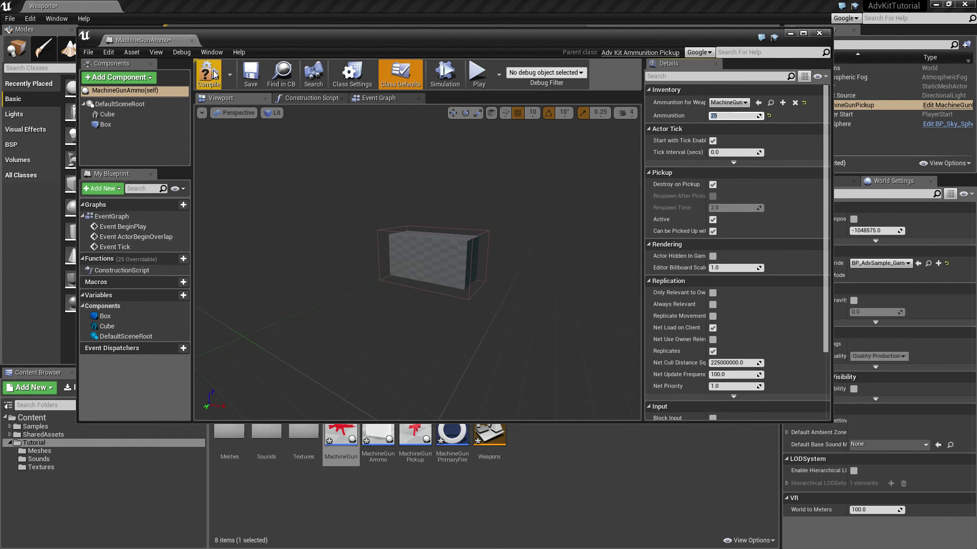
click(214, 75)
click(251, 74)
click(191, 40)
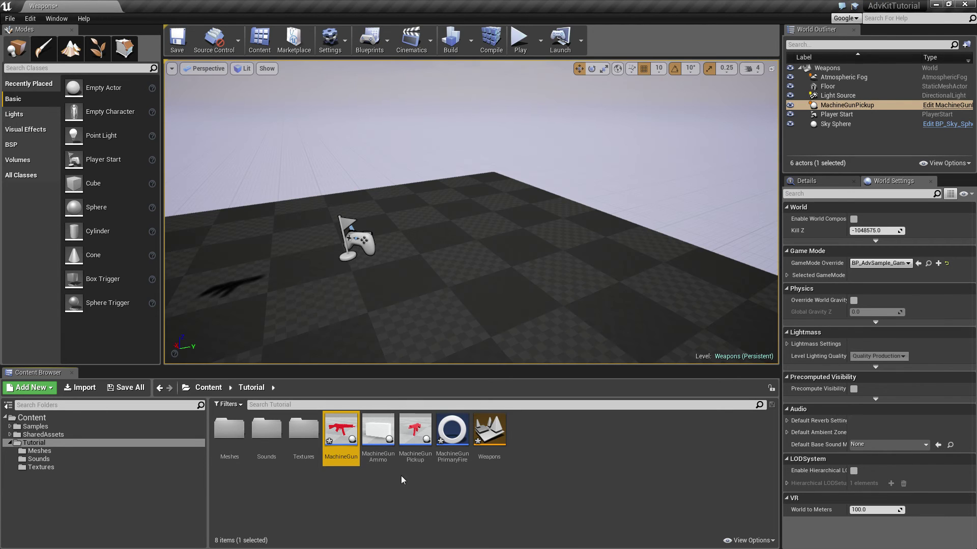
Place two MachineGunAmmo pickups on the floor near the player start, raised so they are fully above the ground
drag(378, 433, 487, 253)
drag(488, 219, 488, 185)
right_drag(488, 184, 478, 224)
alt+drag(464, 166, 595, 218)
scroll(595, 218, down, 6)
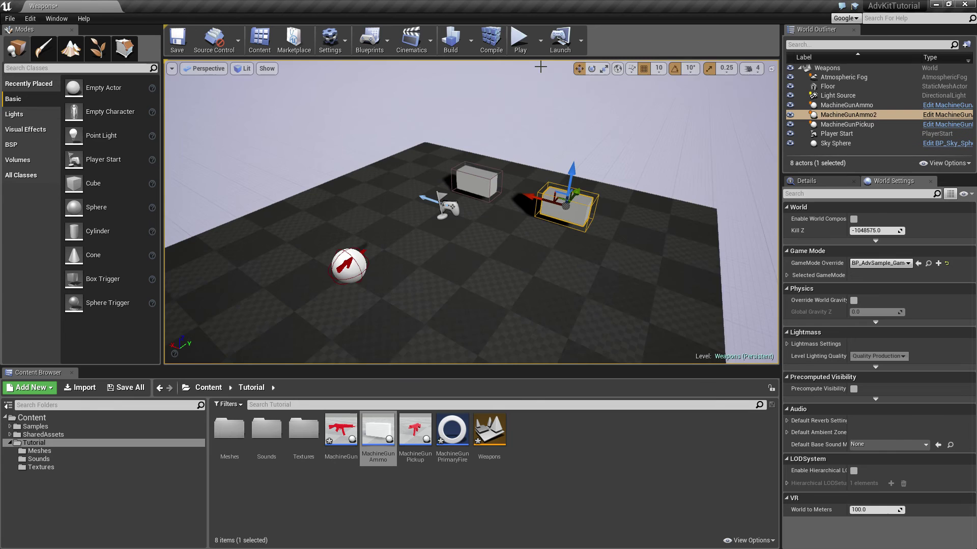
Play the level, fire the machine gun, walk over both ammunition boxes to collect them and end the play session
click(519, 39)
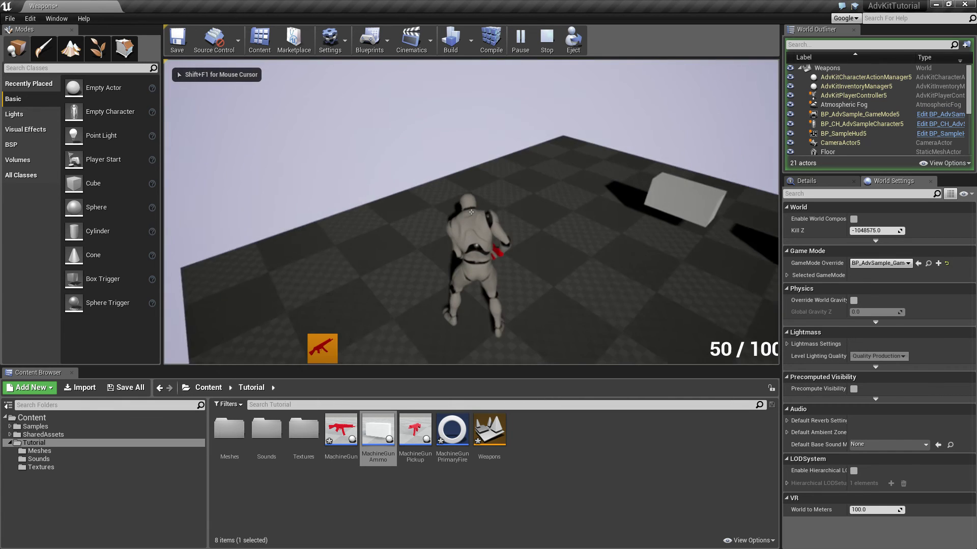
click(471, 212)
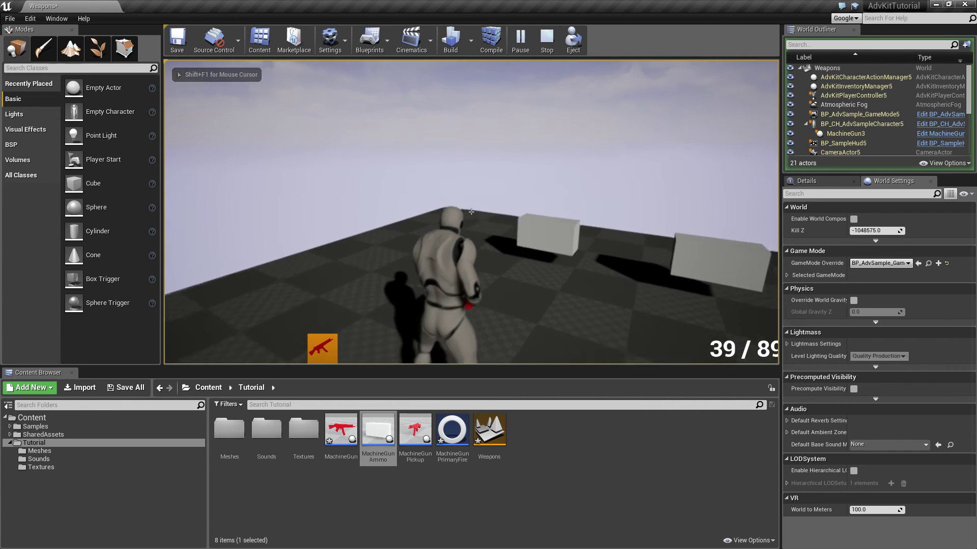
key(w)
click(471, 212)
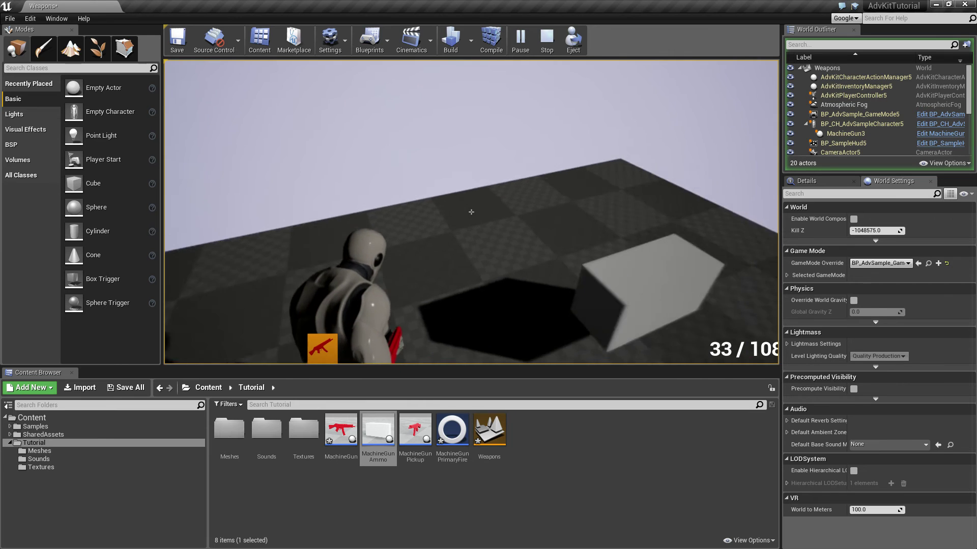
key(w)
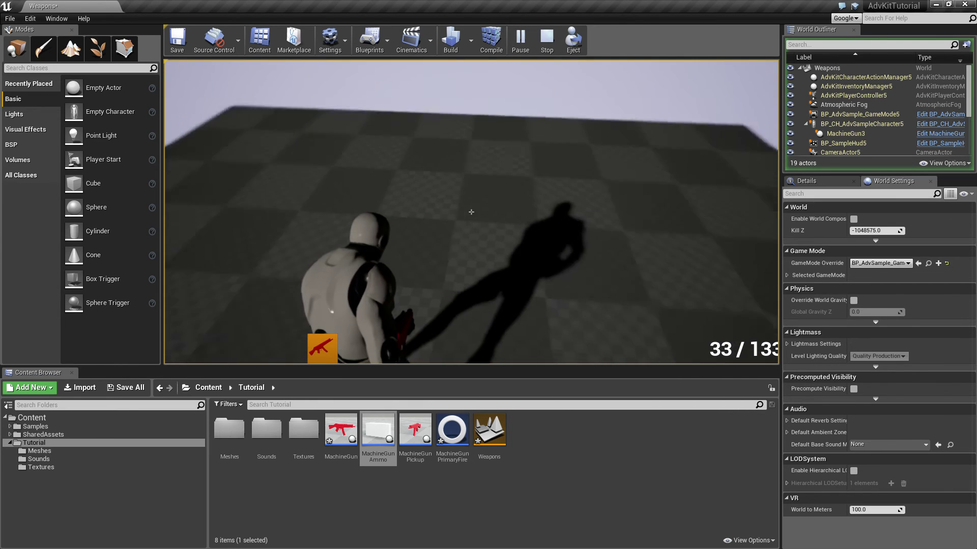
key(Escape)
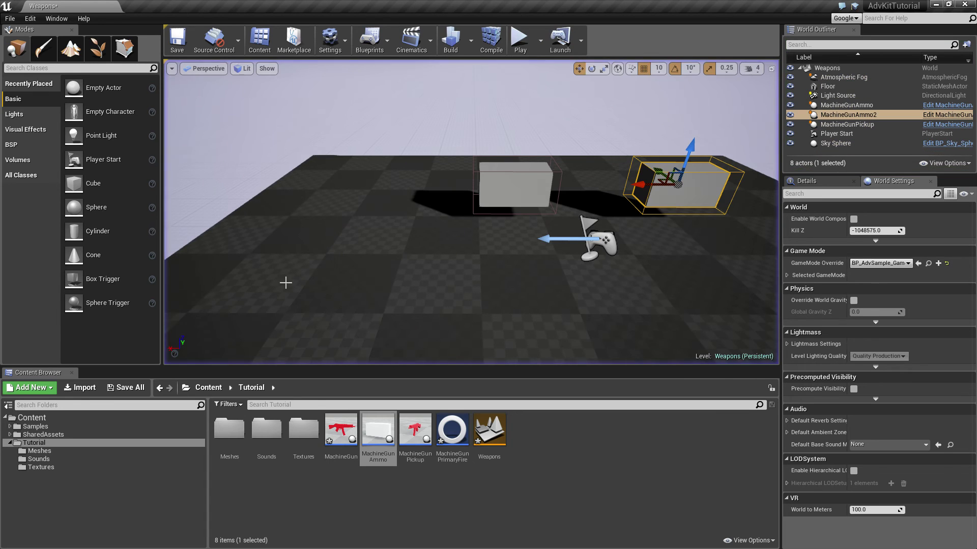
Find BP_PracticeDummy by searching all content for "dumm", place it on the floor and return to the Tutorial folder
click(60, 419)
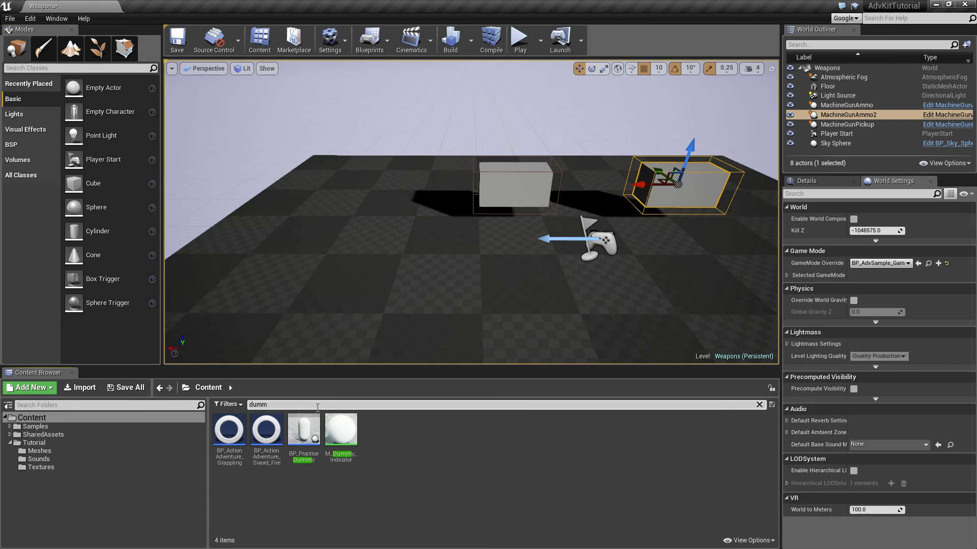
drag(304, 459, 282, 252)
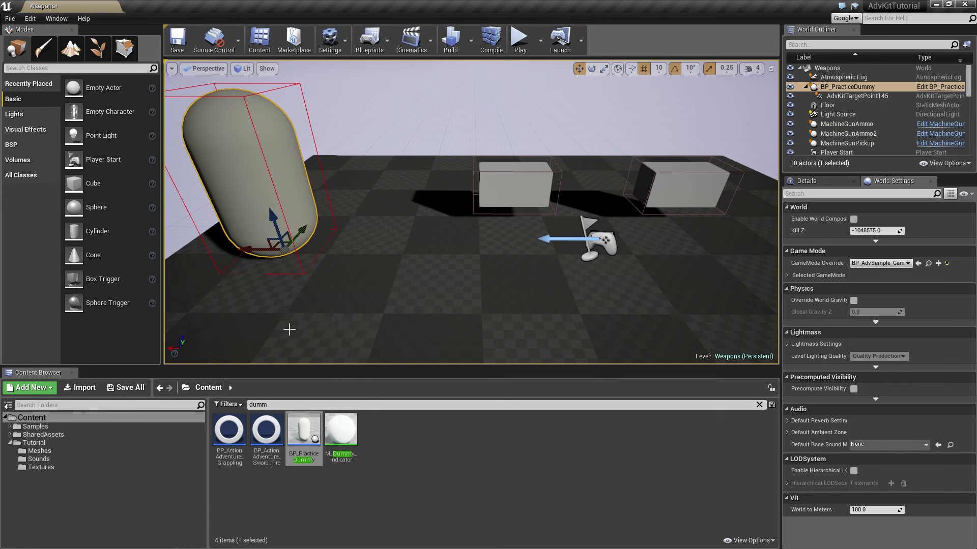
click(35, 444)
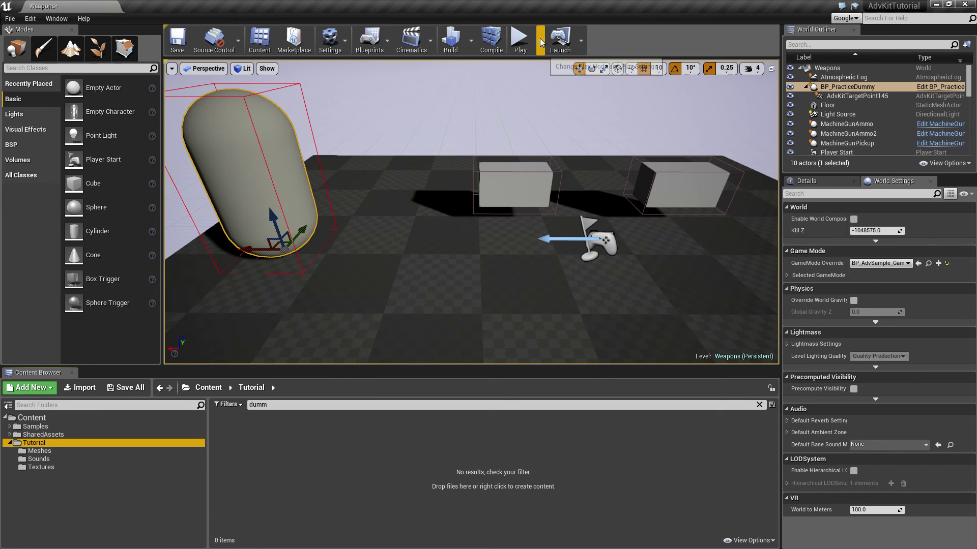
Play the level, shoot the practice dummy with the machine gun, collect ammunition and end the play session
click(519, 40)
key(w)
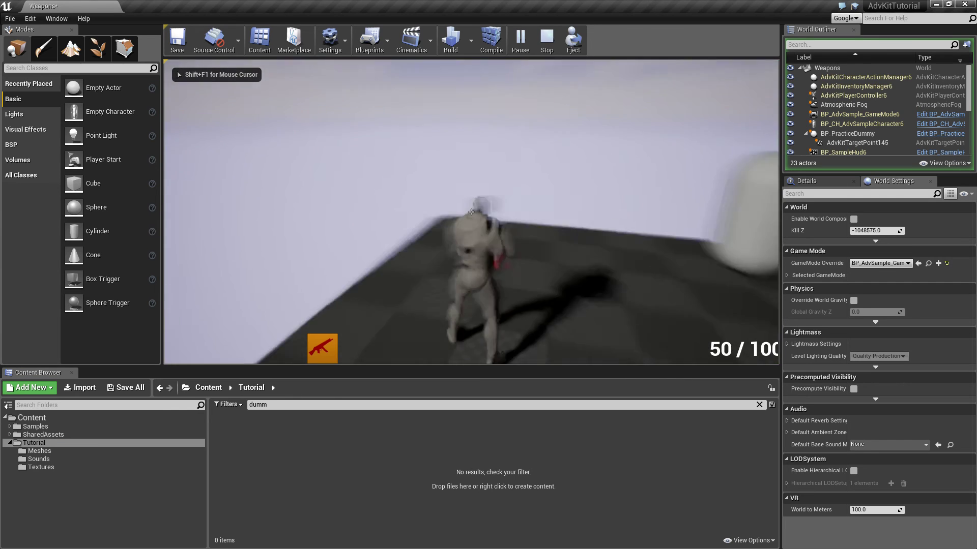
drag(471, 212, 471, 213)
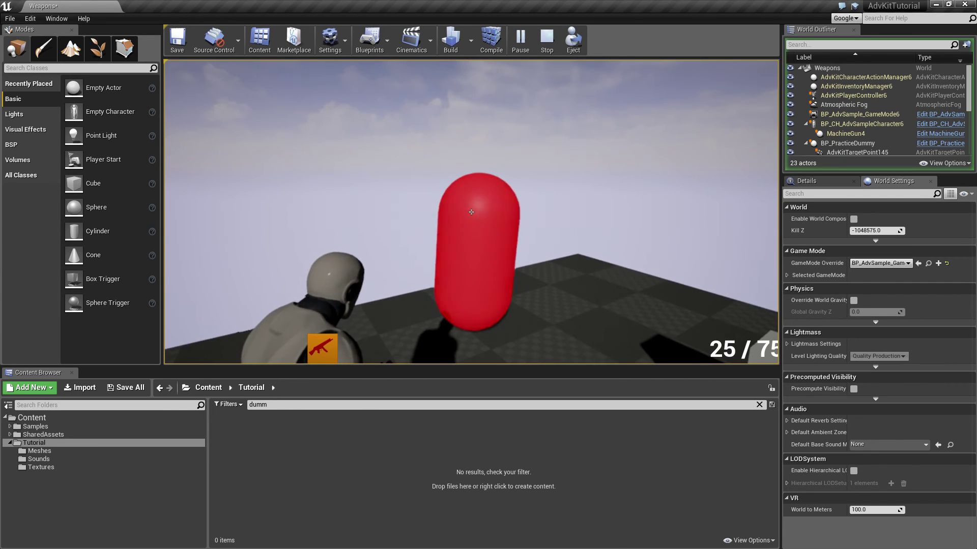
key(d)
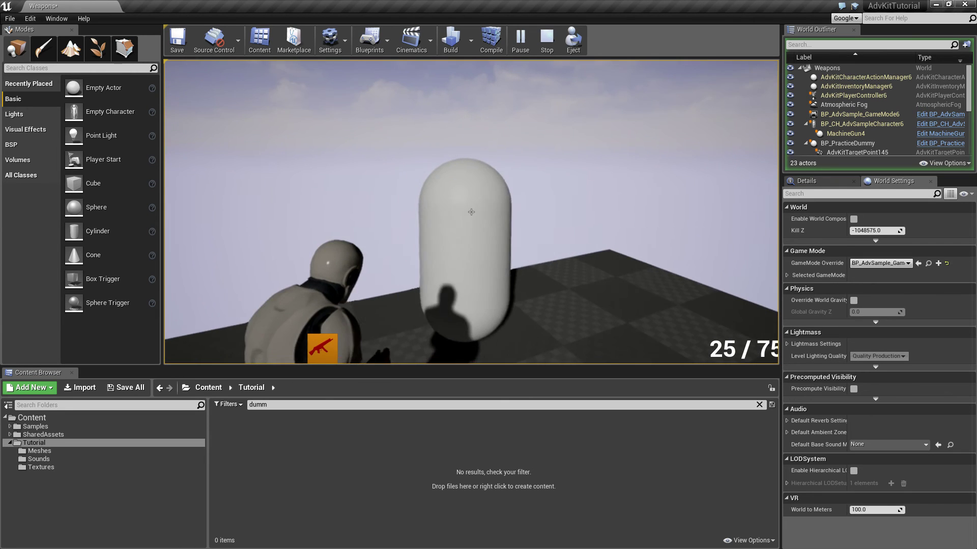
drag(471, 212, 471, 212)
key(w)
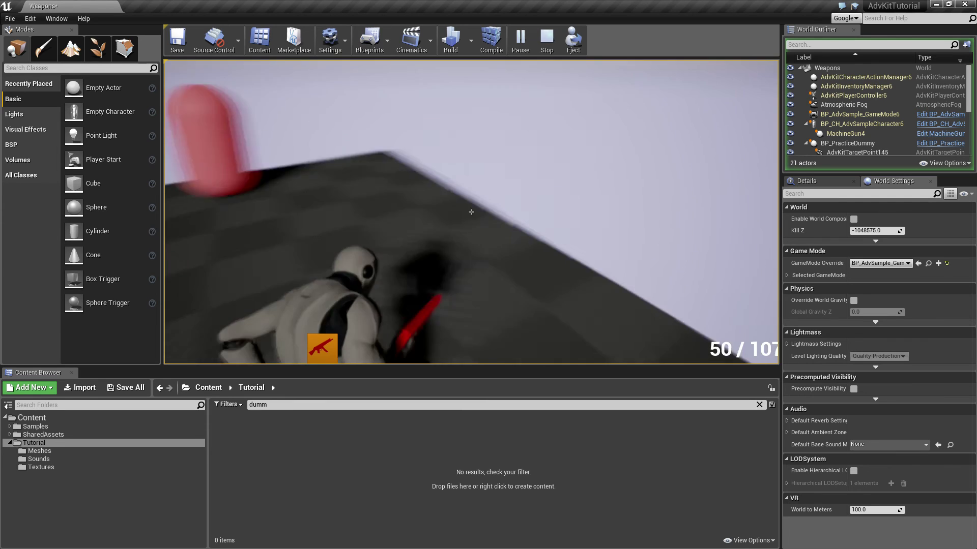
drag(471, 212, 471, 212)
key(Escape)
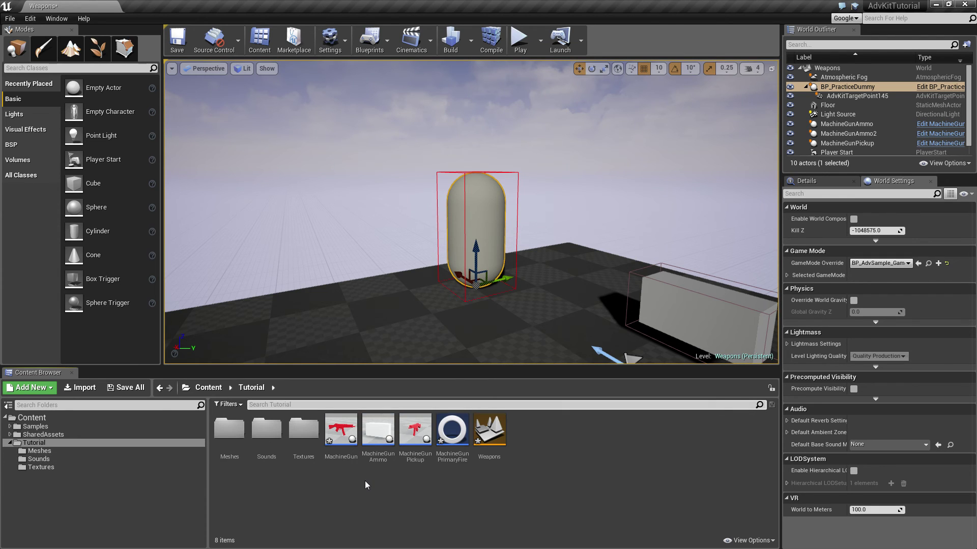
Add an On Fire Shot event with a call to its parent function in the MachineGun blueprint's event graph
double_click(341, 431)
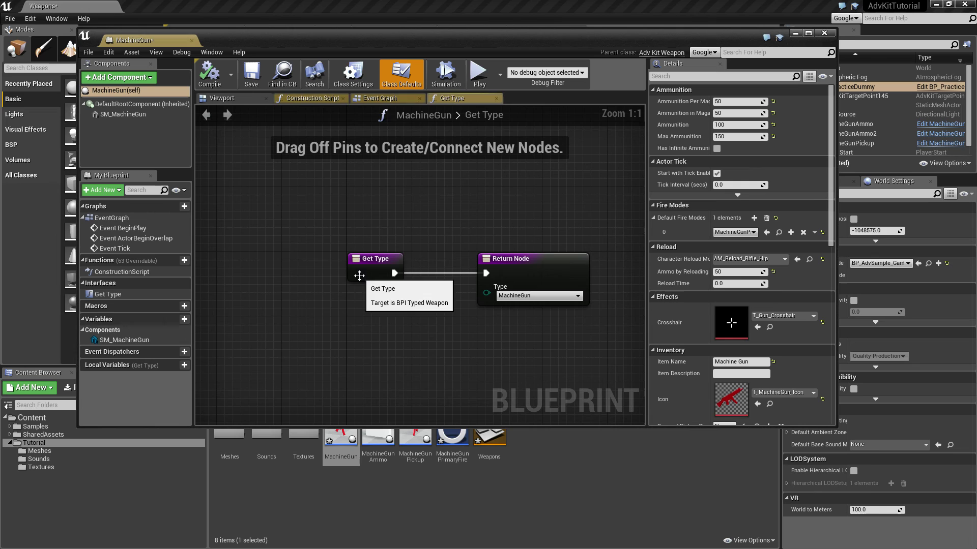
click(377, 98)
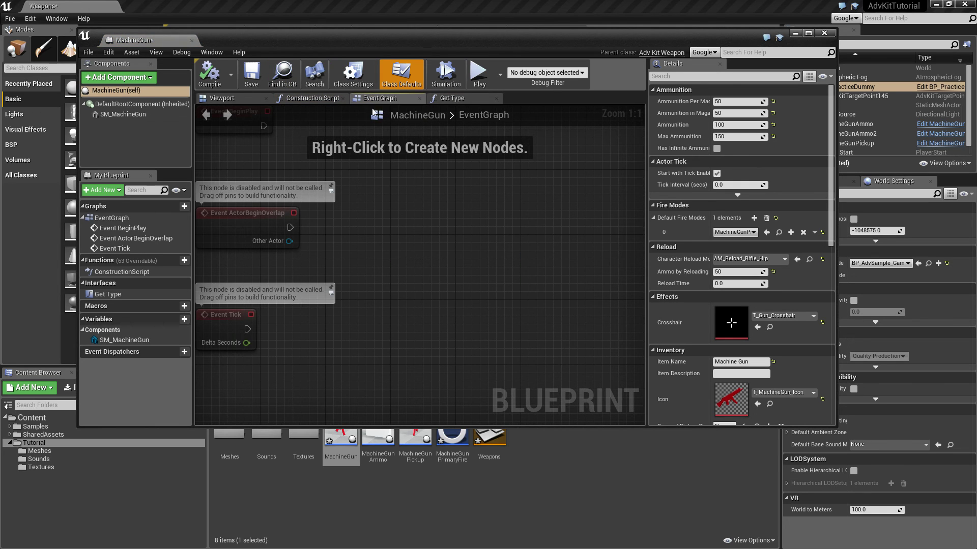
right_click(395, 253)
text(fire shot)
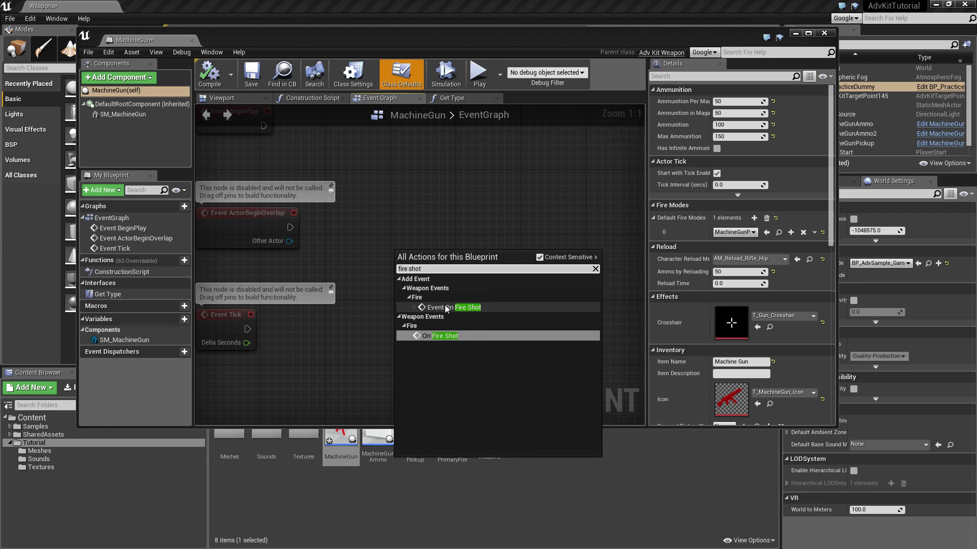
click(444, 307)
right_drag(449, 306, 382, 292)
right_click(384, 255)
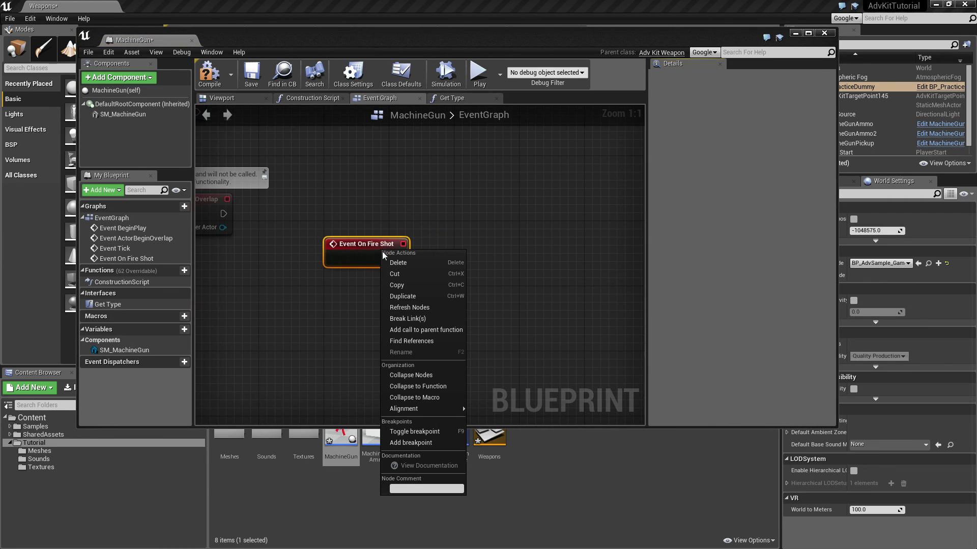
click(407, 329)
drag(346, 279, 431, 267)
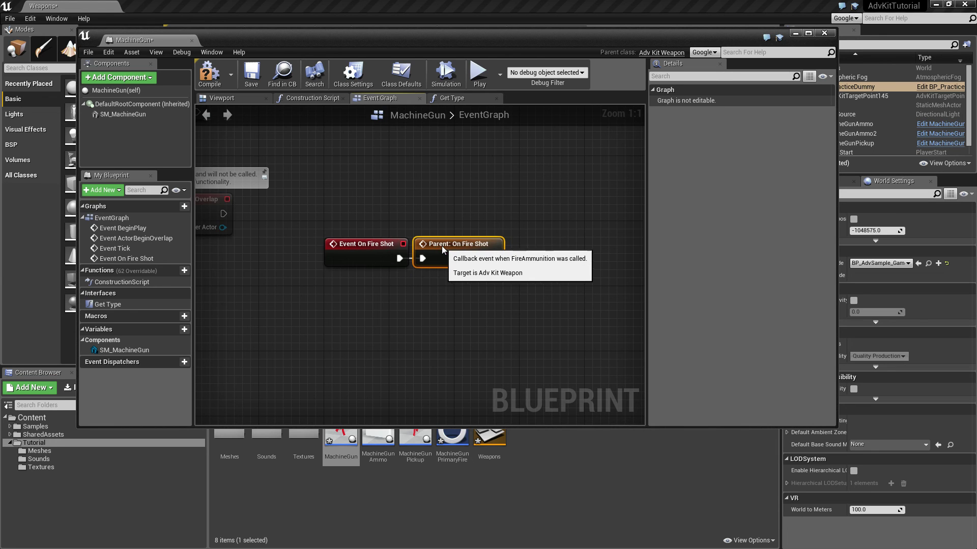
Add a Play Sound at Location node and run it after the Parent: On Fire Shot call
right_drag(454, 288, 378, 306)
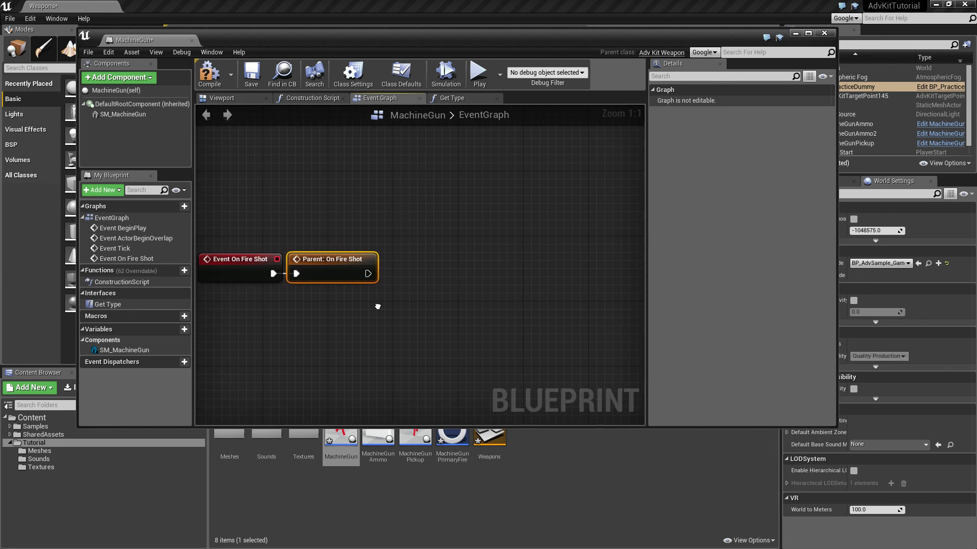
right_click(448, 222)
text(play sou)
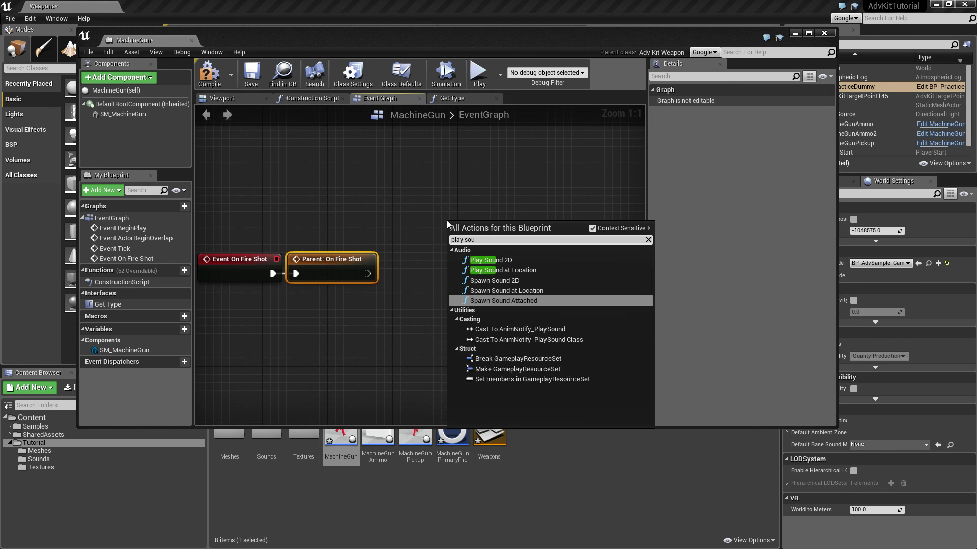
text(nd)
click(490, 271)
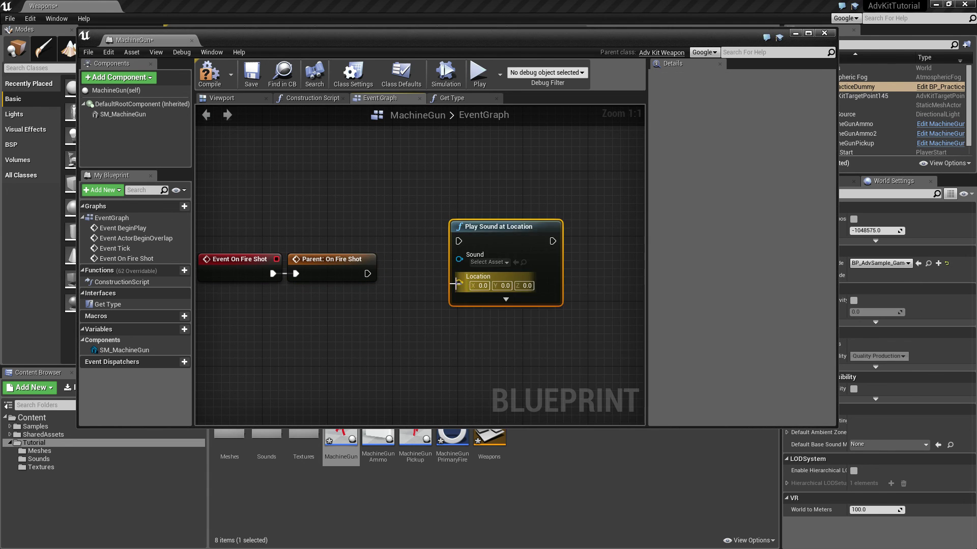
drag(491, 228, 443, 260)
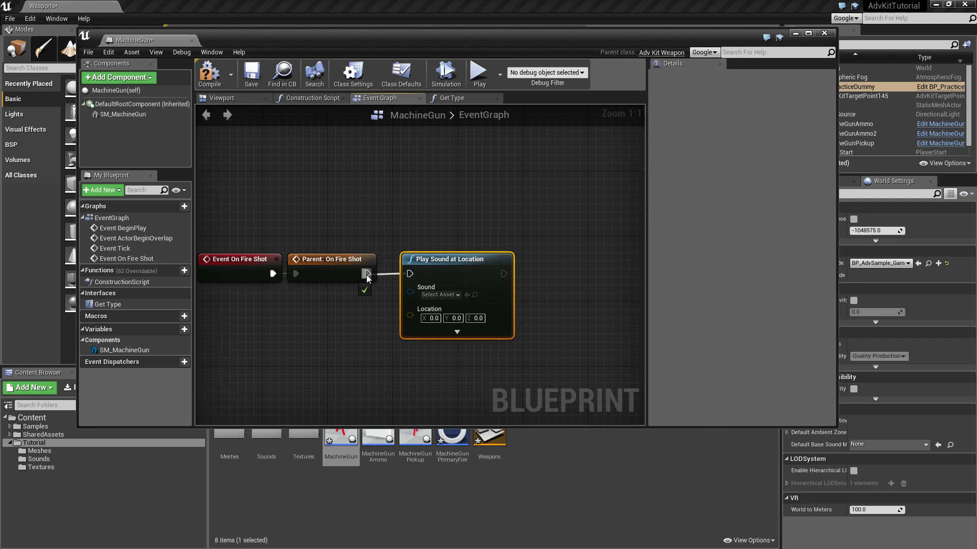
Add a GetActorLocation node and feed its return value into the Location of Play Sound at Location
right_click(296, 352)
text(ge)
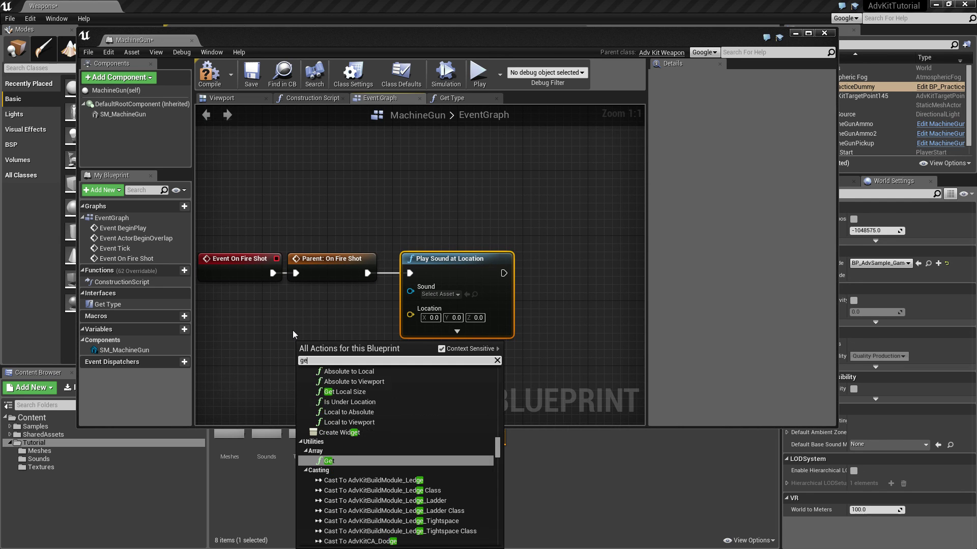
text(t actor loc)
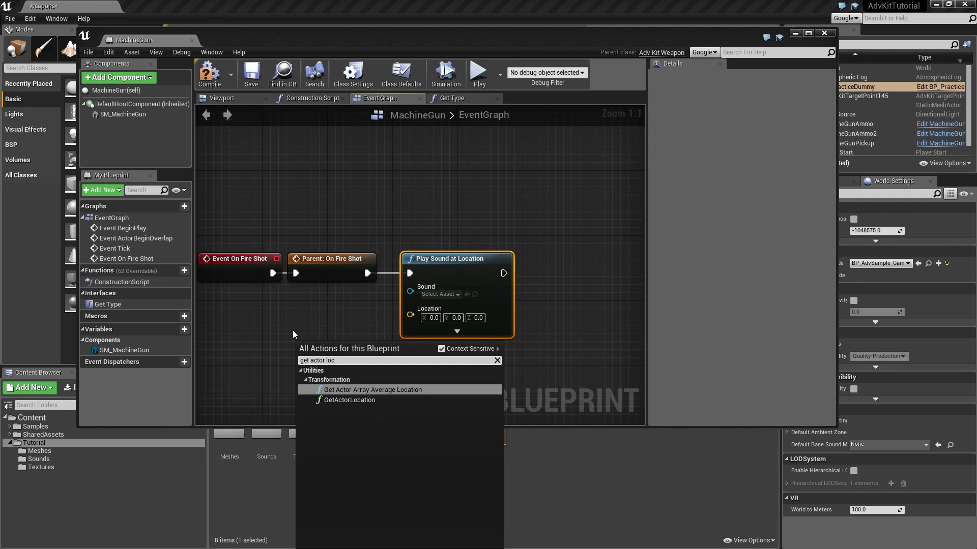
click(338, 402)
drag(362, 362, 410, 309)
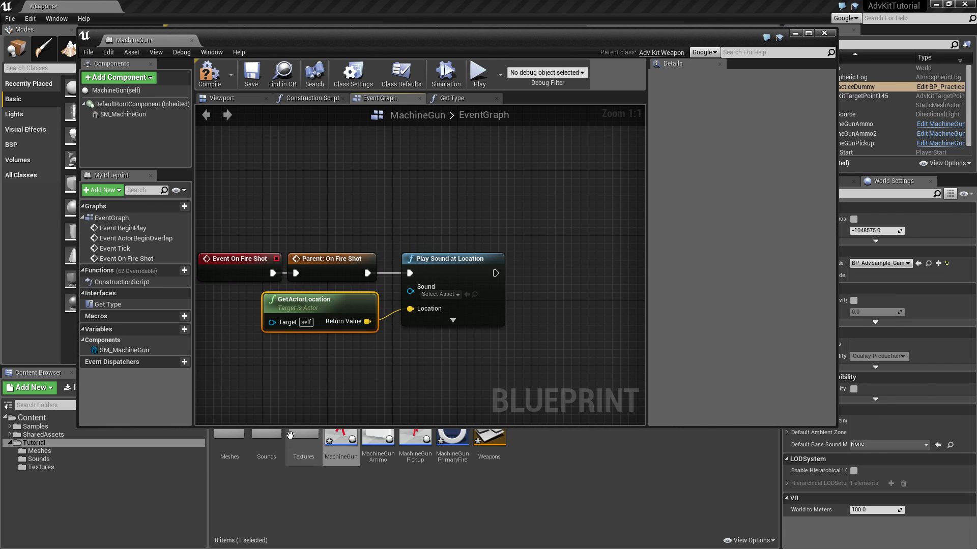
Assign SC_MachineGun_SingleShot from the Sounds folder as the played sound, and save and close the MachineGun blueprint
double_click(263, 447)
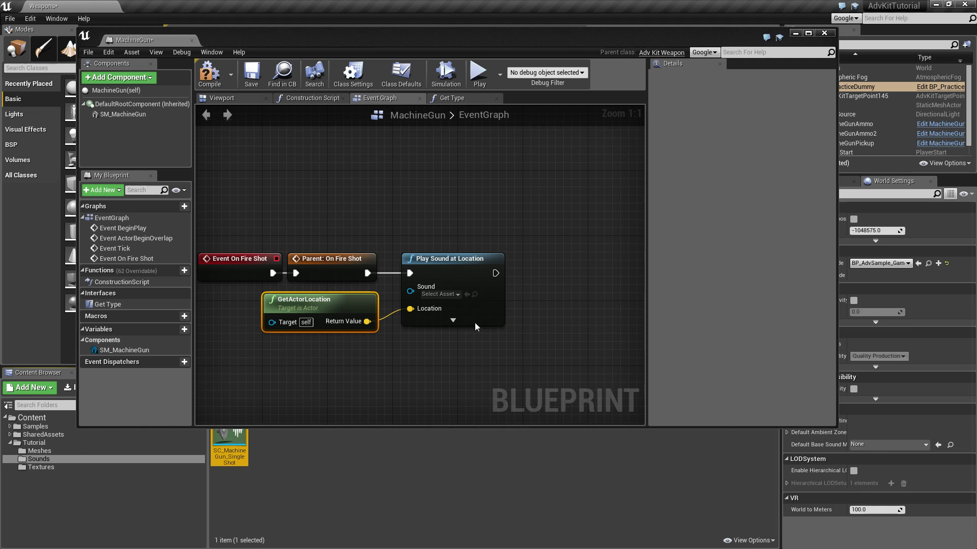
click(467, 294)
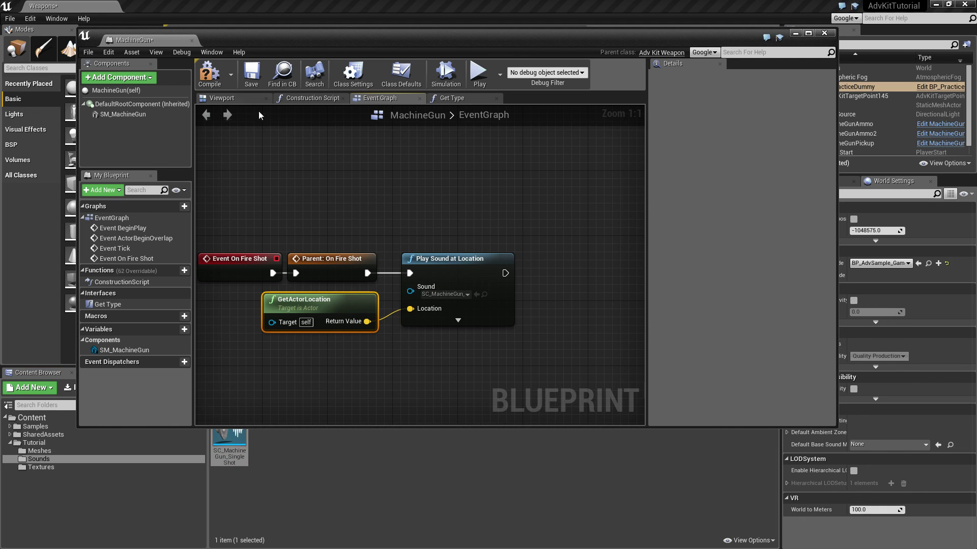
click(257, 74)
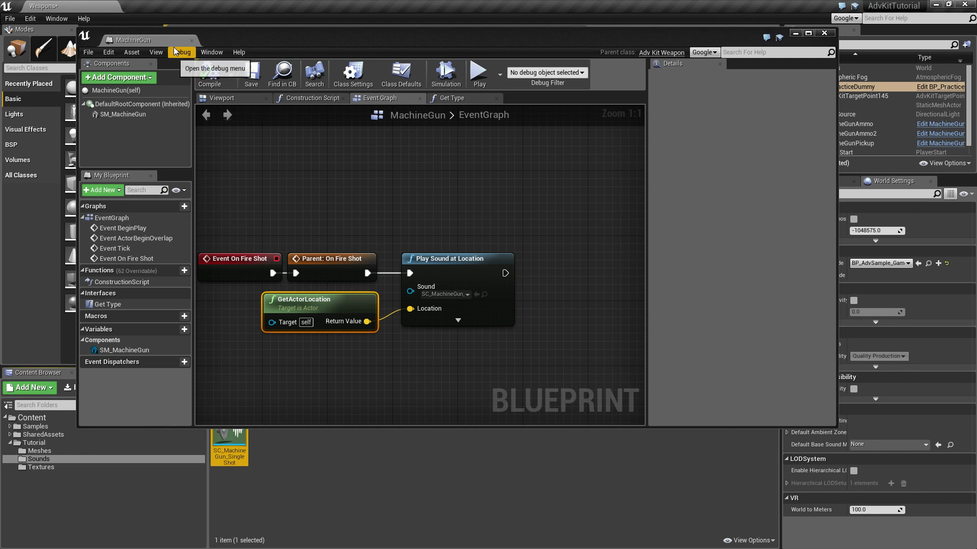
click(191, 40)
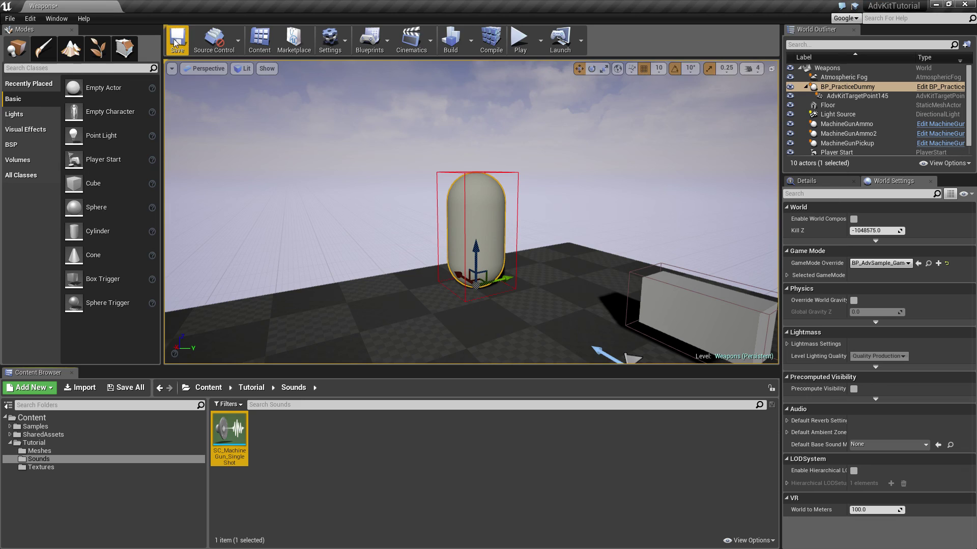
Set the Volume Multiplier of the SC_MachineGun_SingleShot sound cue to 0.1 and close its editor
double_click(229, 439)
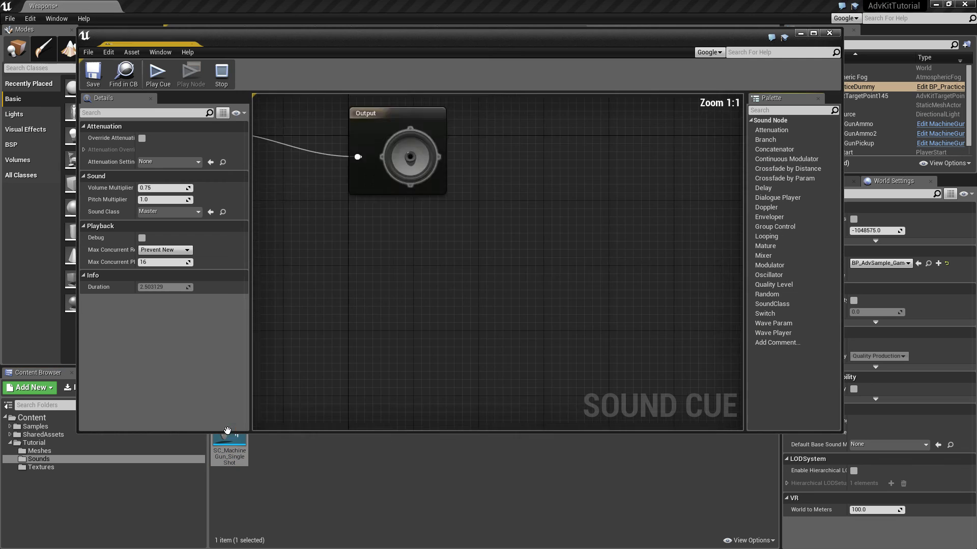
click(174, 190)
text(0.25)
key(Return)
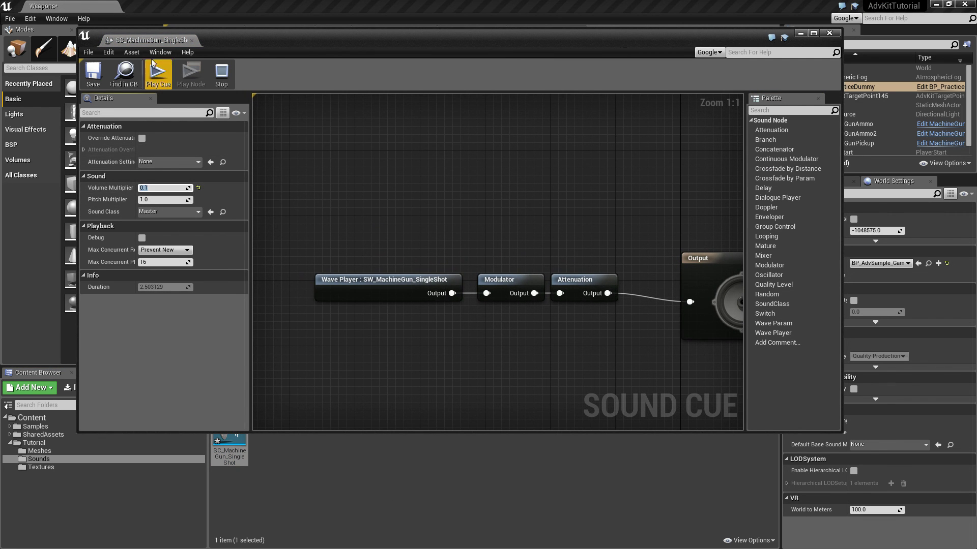
middle_click(152, 38)
Play the level, pick up the machine gun, and test firing at the practice dummy and reloading
click(520, 41)
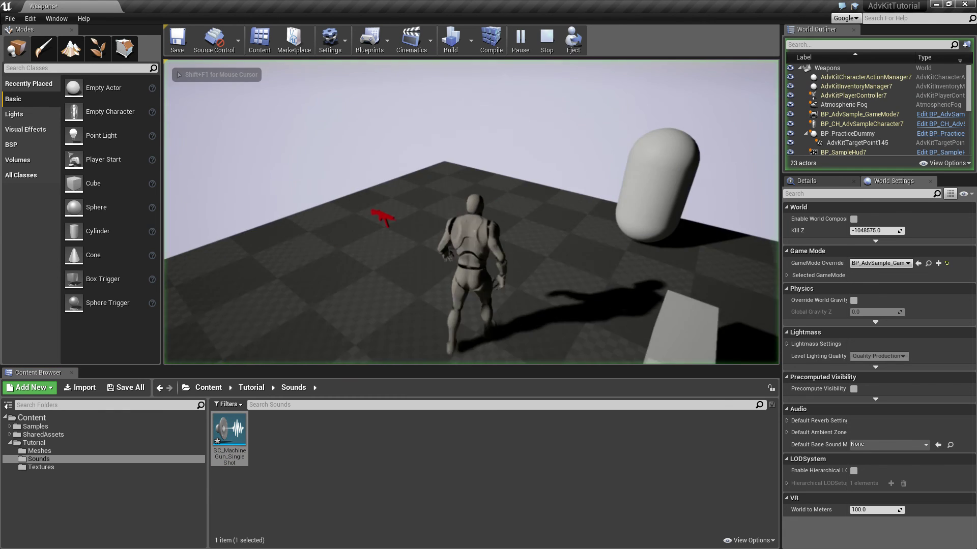
key(w)
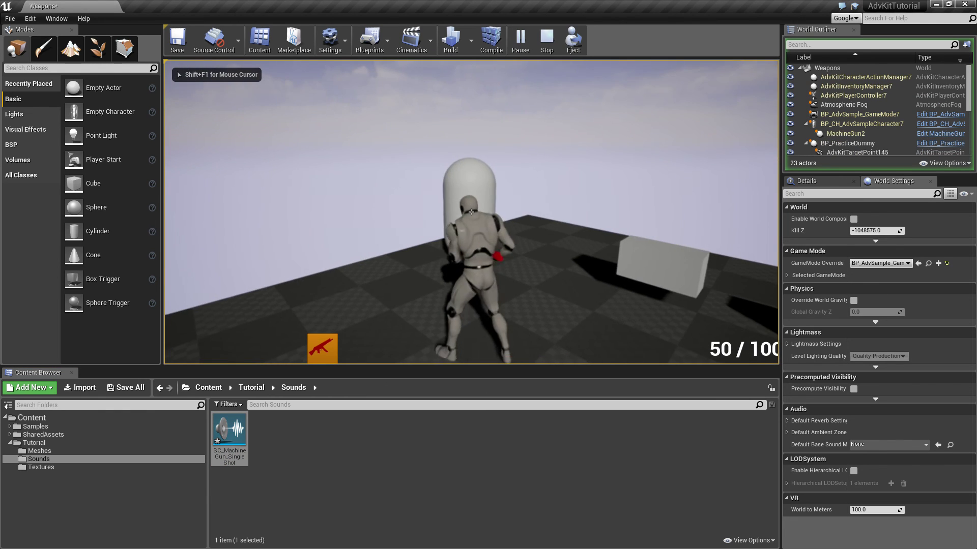
click(471, 212)
drag(471, 212, 471, 212)
key(r)
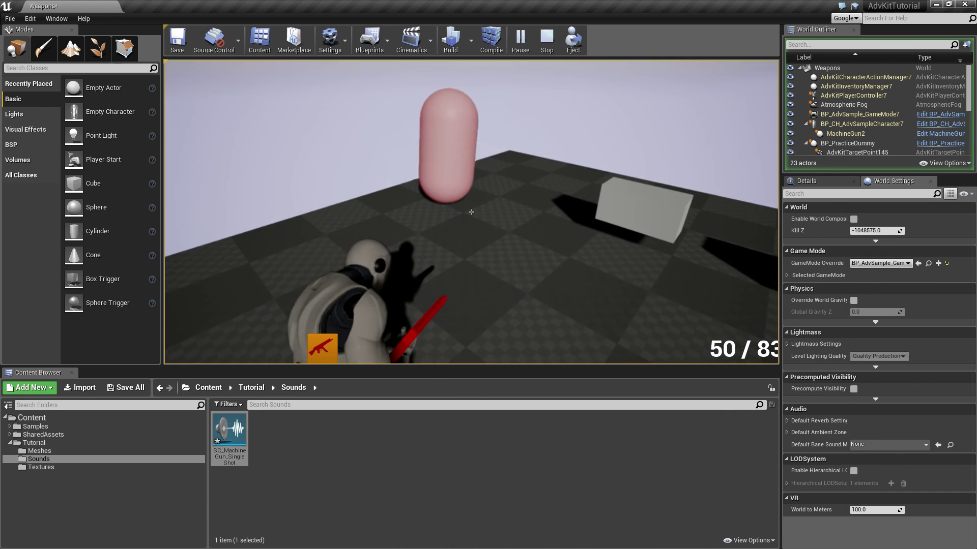
drag(471, 212, 471, 212)
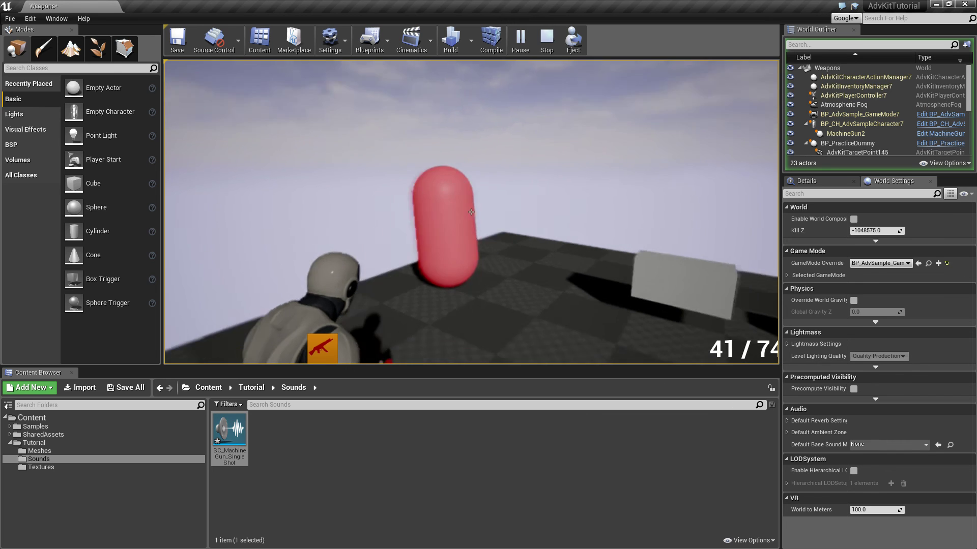
key(r)
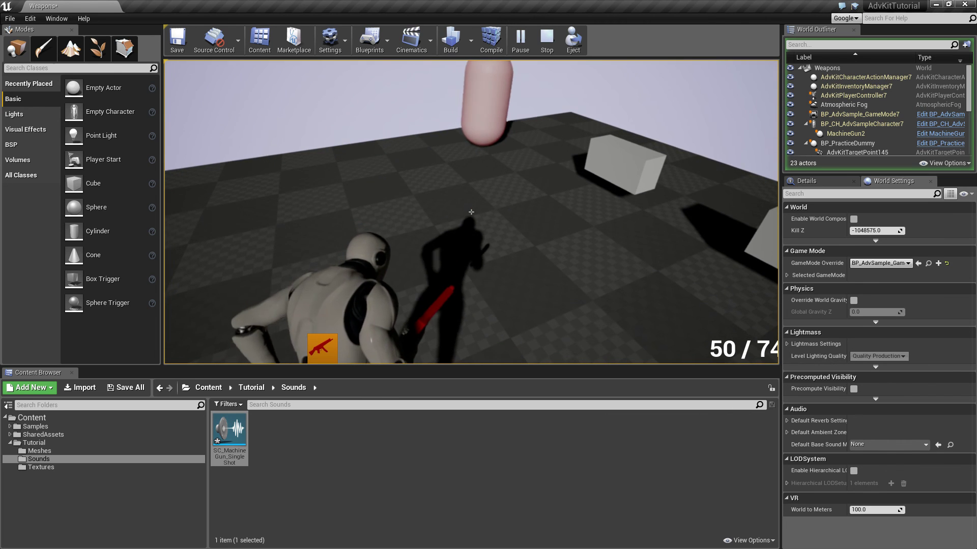